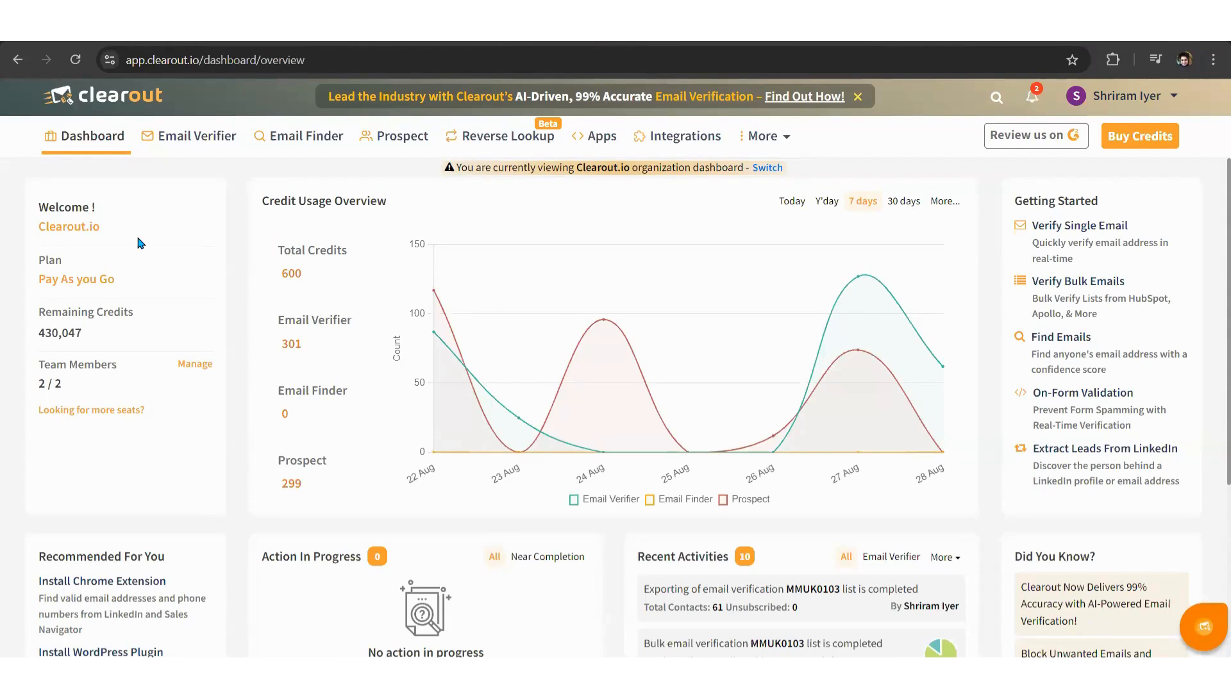
Connect the Clearout HubSpot account as a list source for adding lists in Email Verifier.
left_click(218, 145)
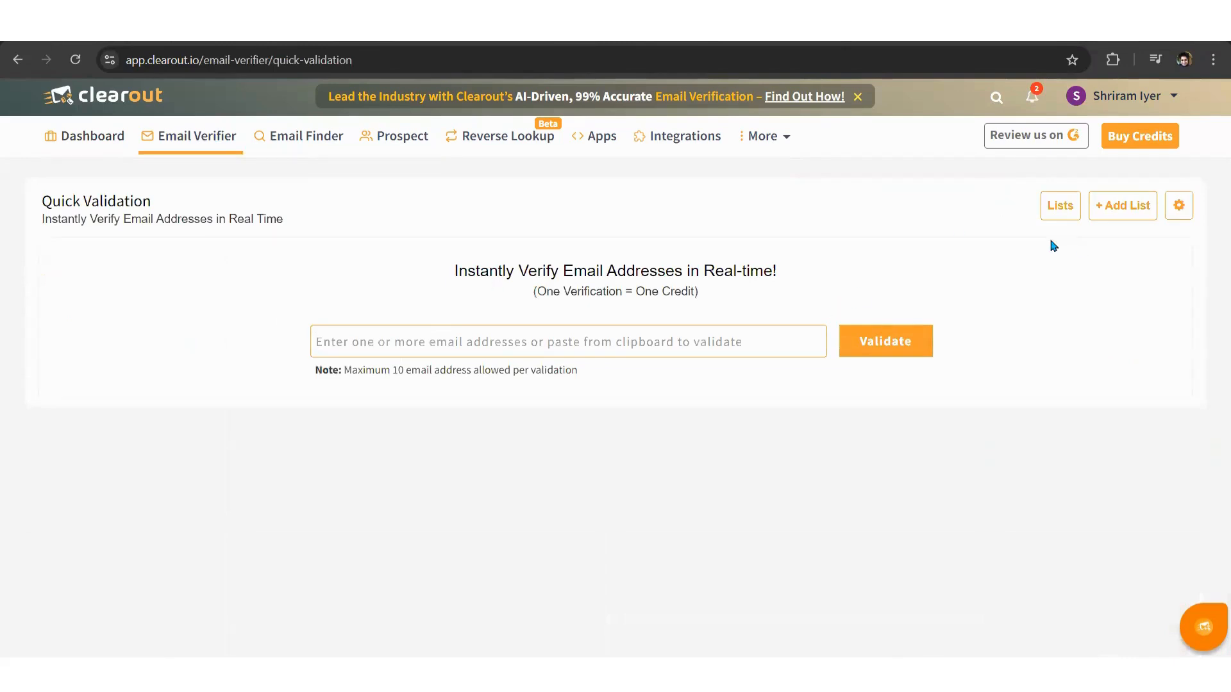
left_click(1132, 204)
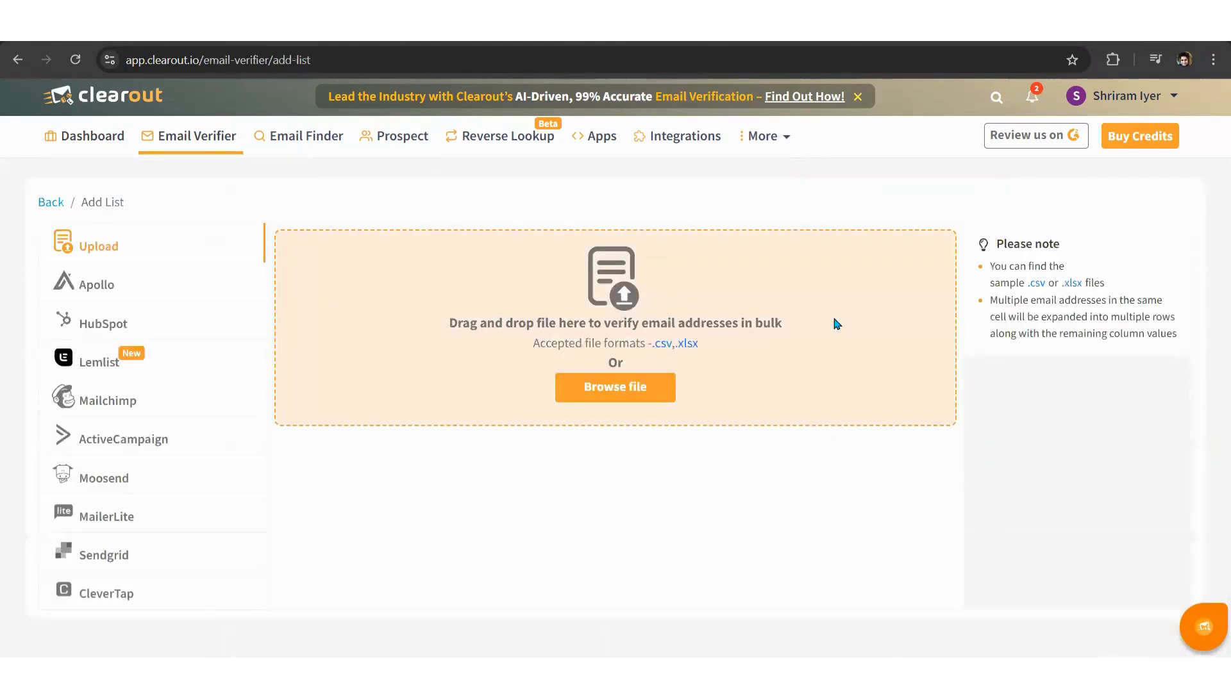
left_click(196, 341)
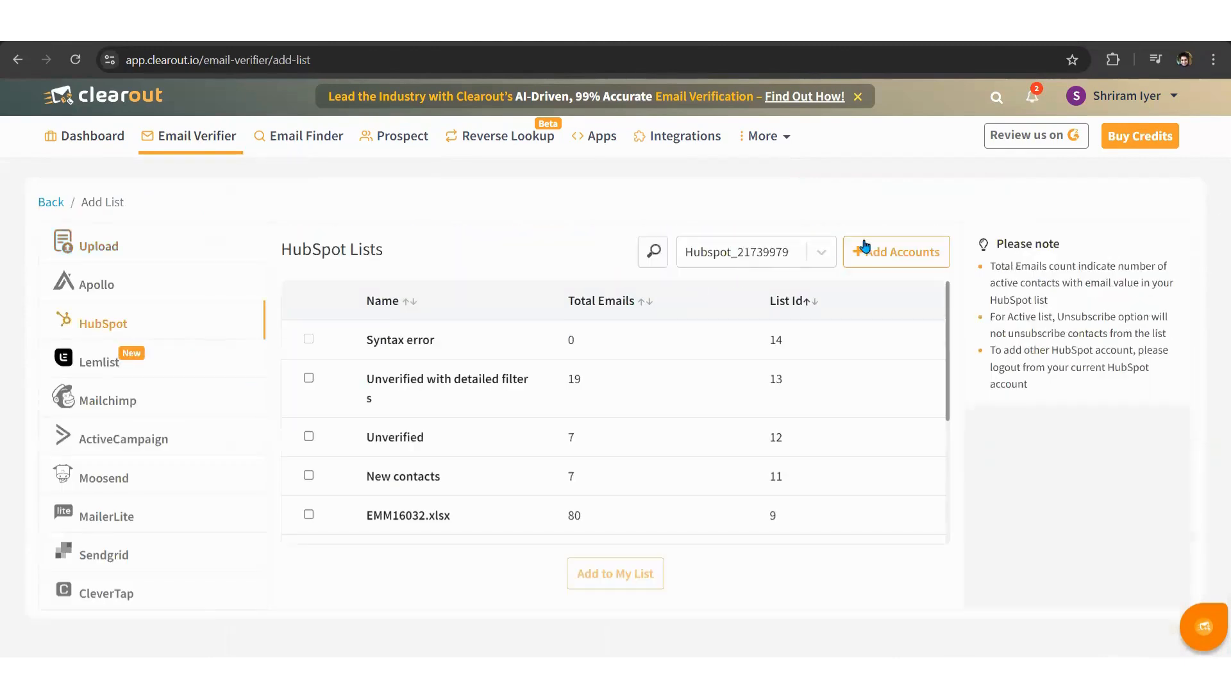
left_click(893, 251)
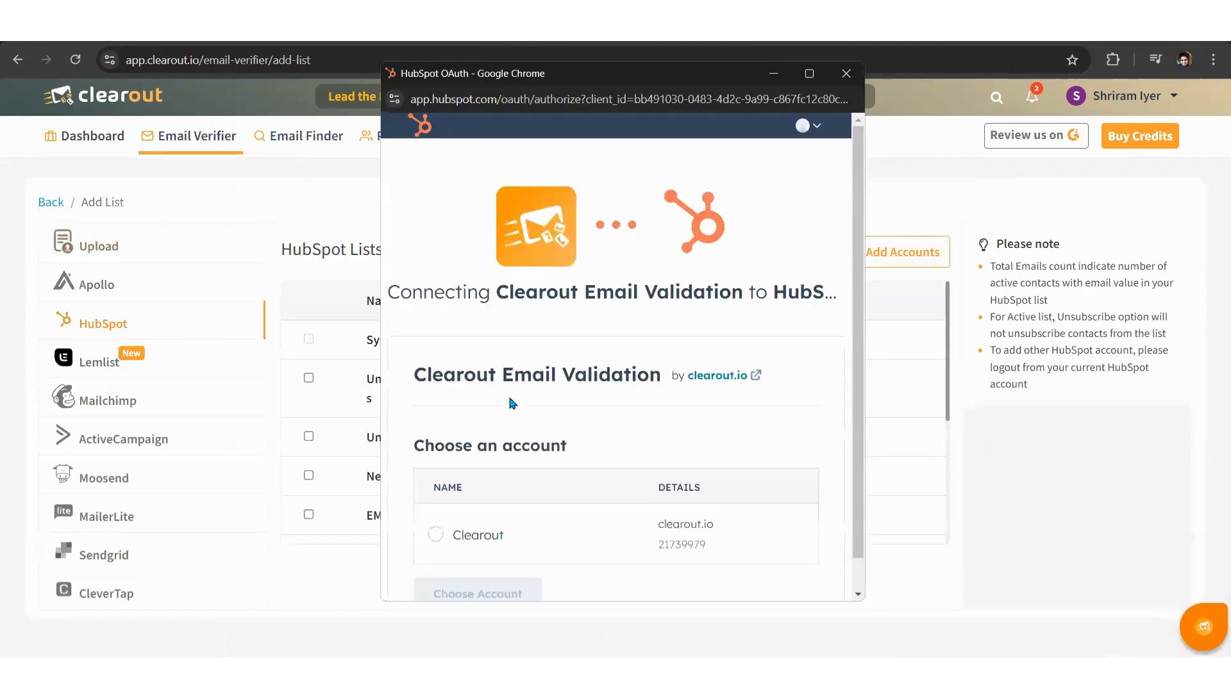
left_click(435, 536)
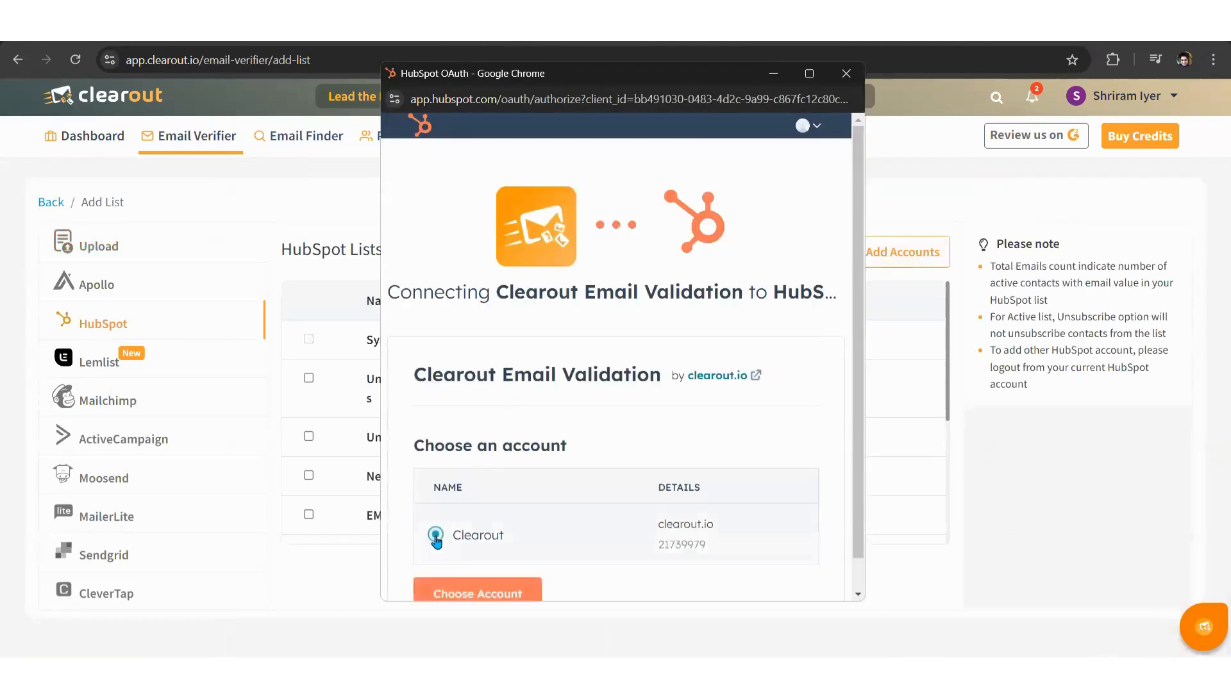
left_click(449, 588)
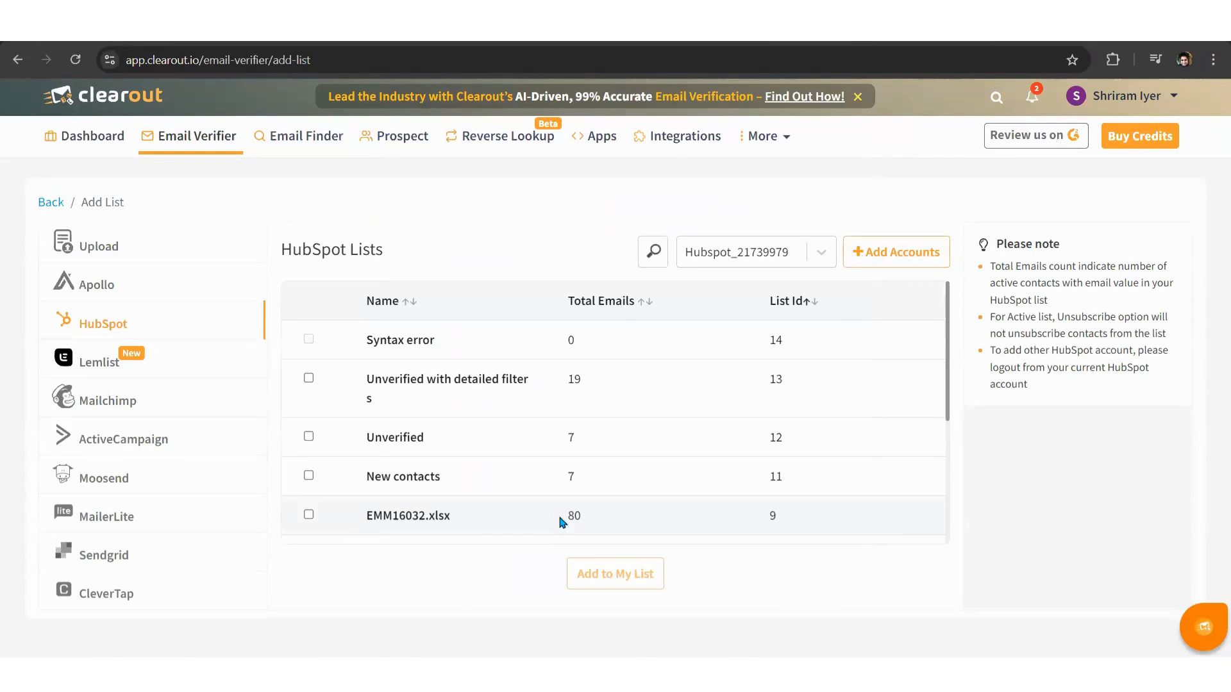
Switch to HubSpot and review the contact properties in the Clearout Information group.
key("alt+Tab")
key("alt+Tab")
key("alt+Tab")
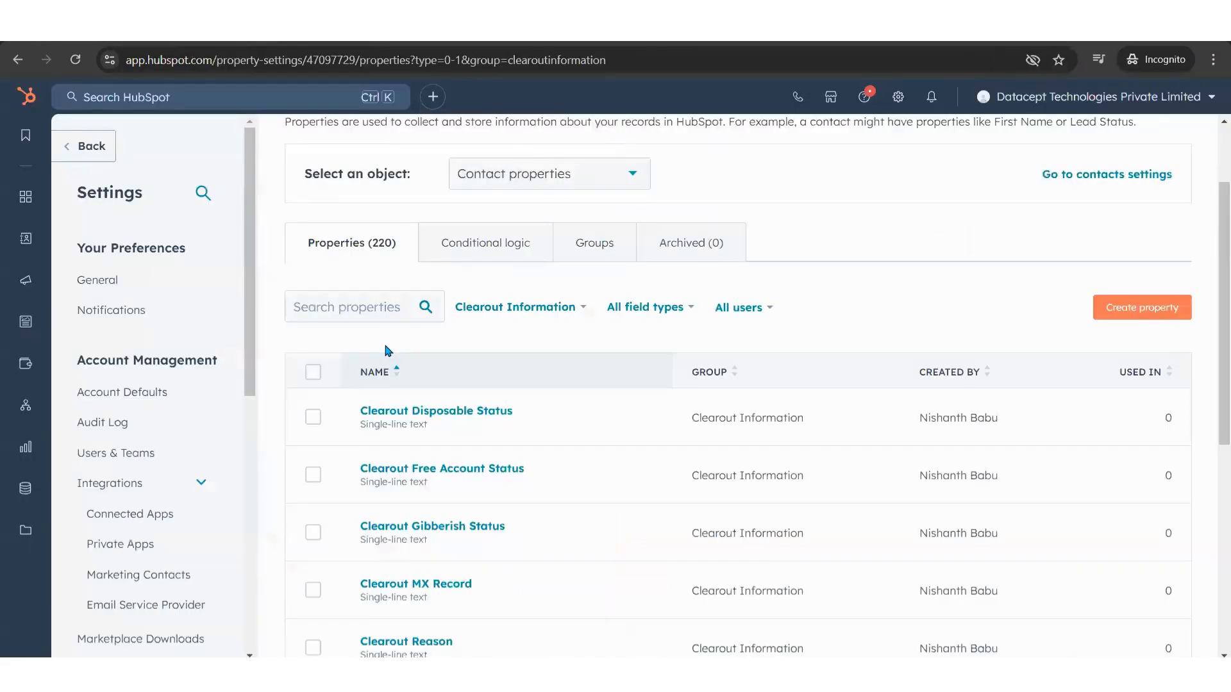
scroll(387, 346, "down", 3)
scroll(387, 351, "up", 1)
scroll(387, 350, "up", 3)
scroll(417, 340, "down", 3)
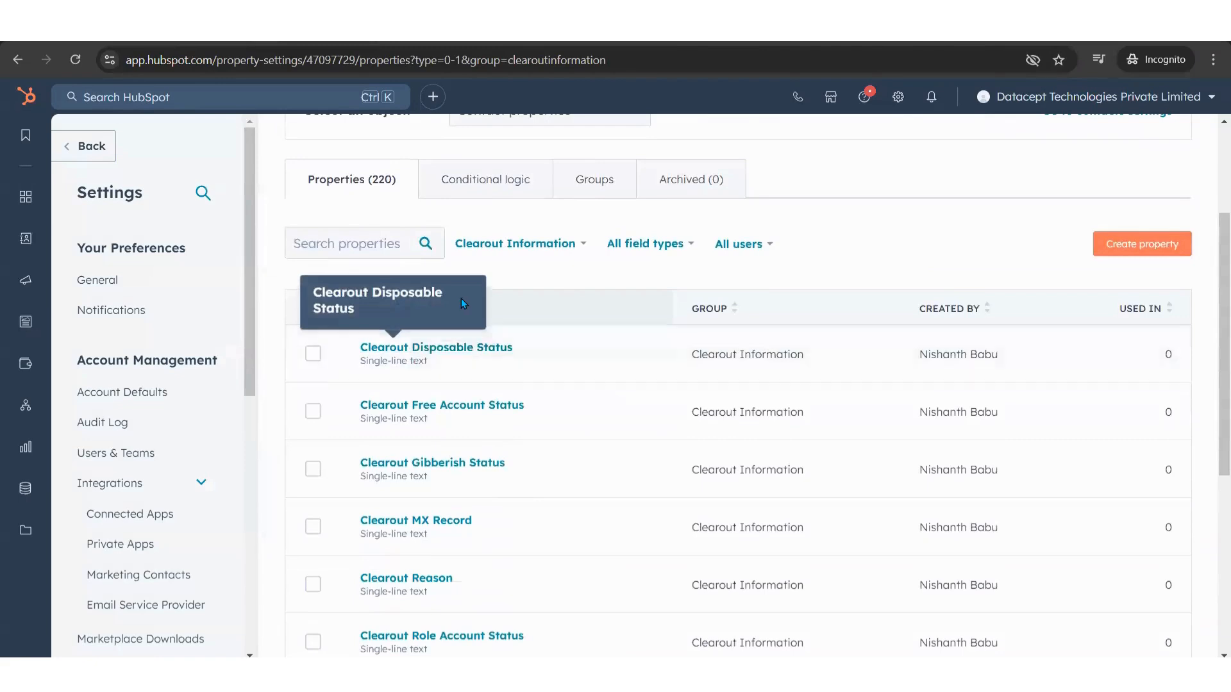
scroll(454, 368, "down", 2)
scroll(454, 368, "down", 3)
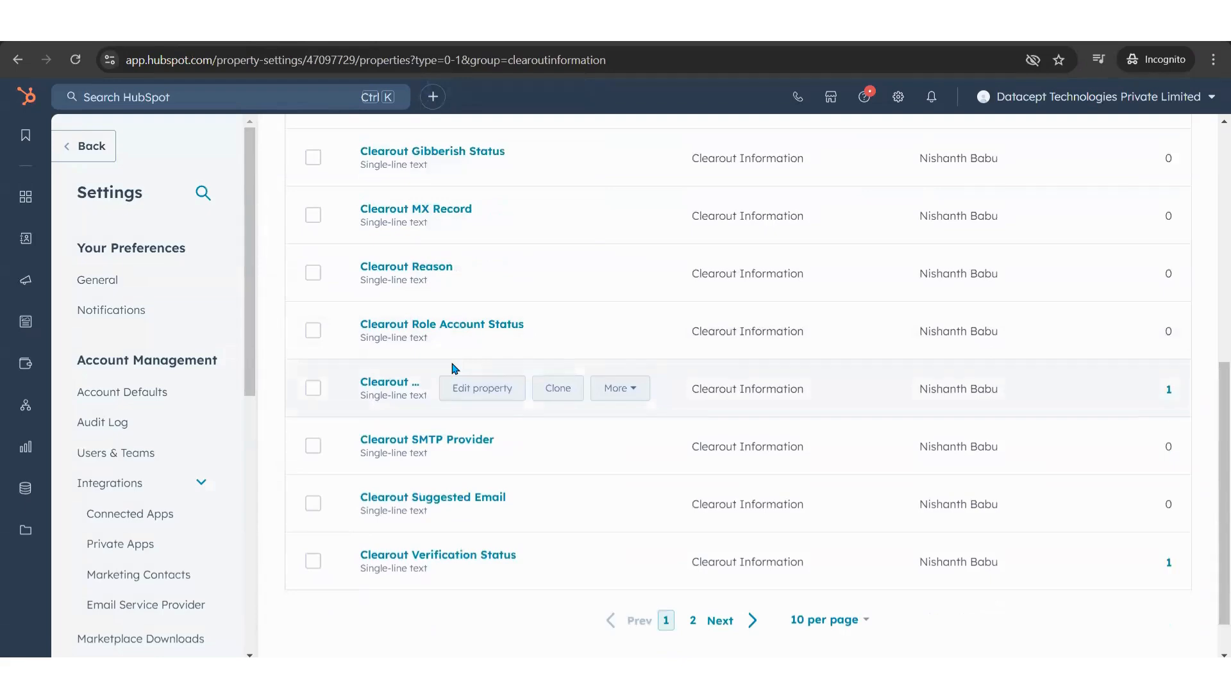
scroll(454, 368, "up", 8)
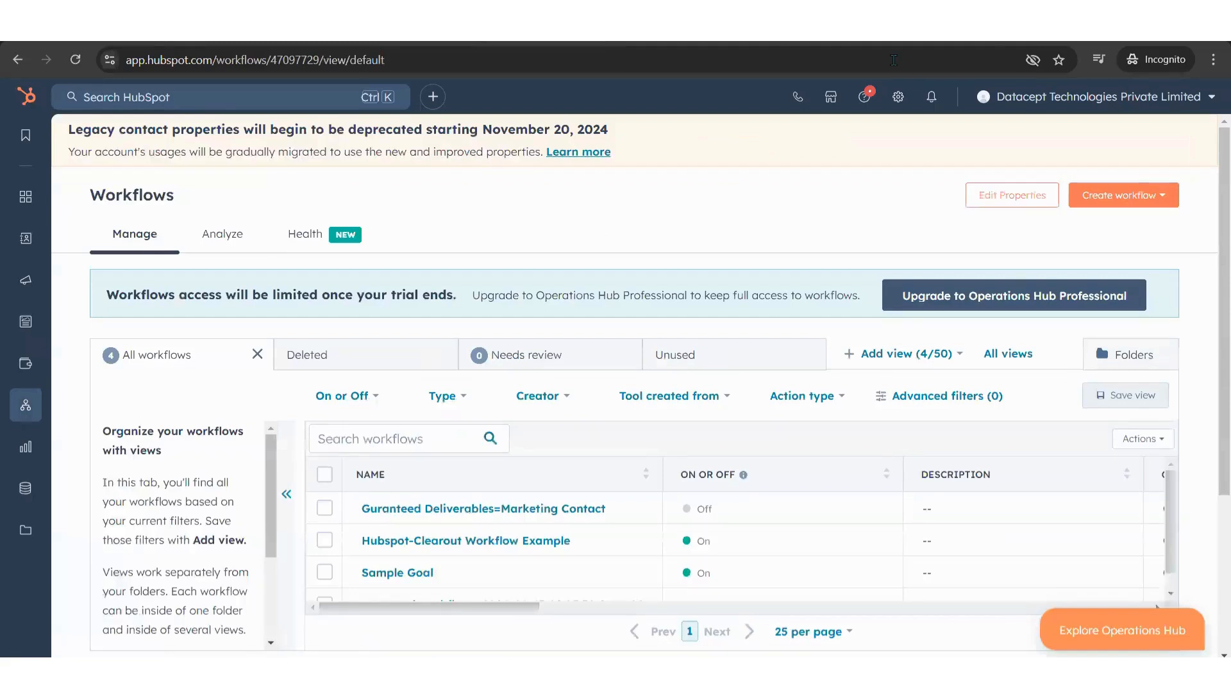
Create a blank contact-based workflow from scratch.
left_click(1090, 202)
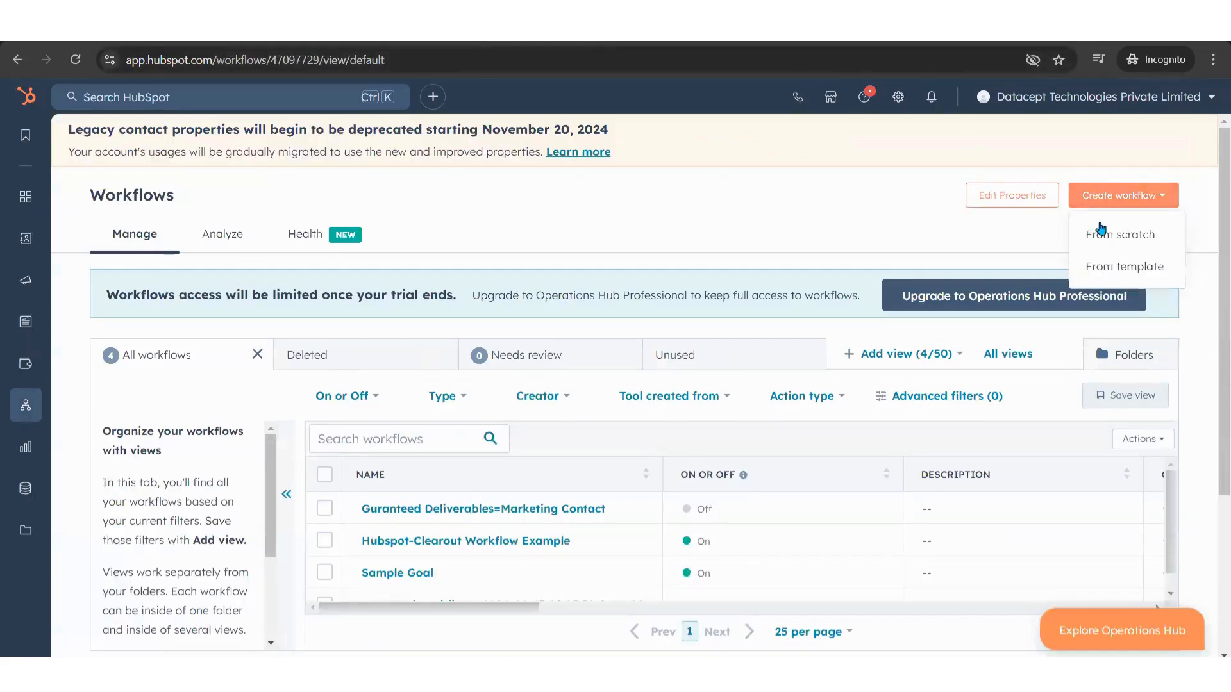
left_click(1100, 231)
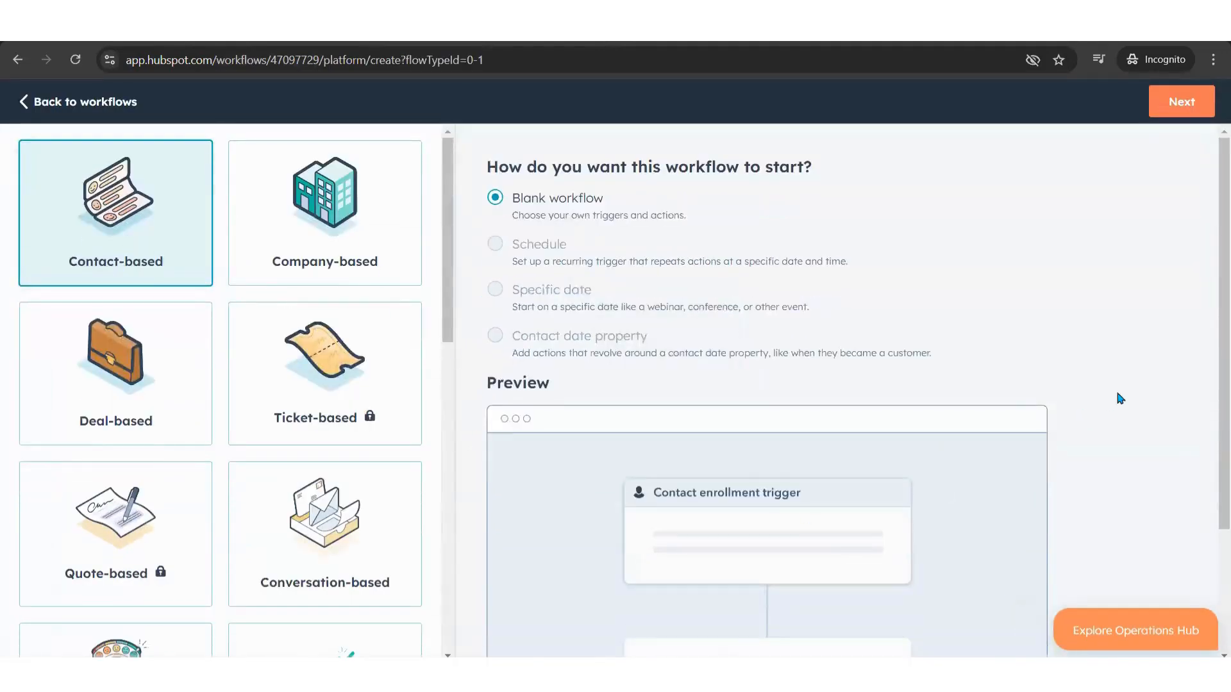
left_click(1181, 97)
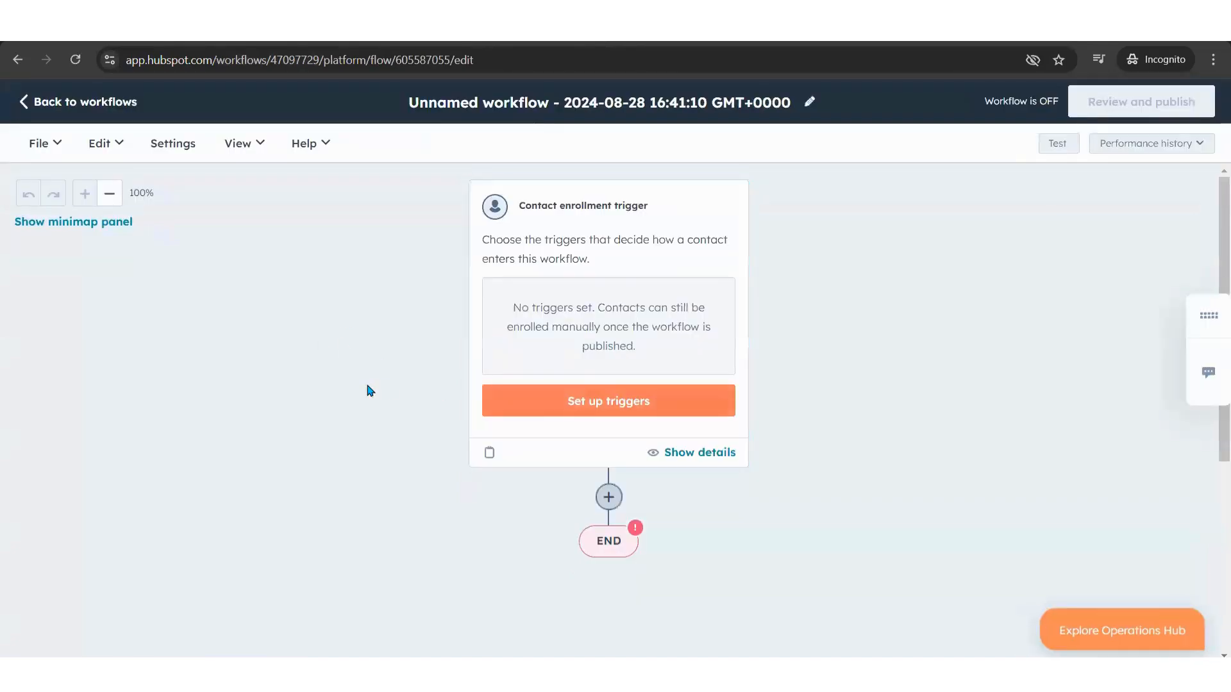
Set up an event-based enrollment trigger with Object created as the first group's criterion.
left_click(549, 405)
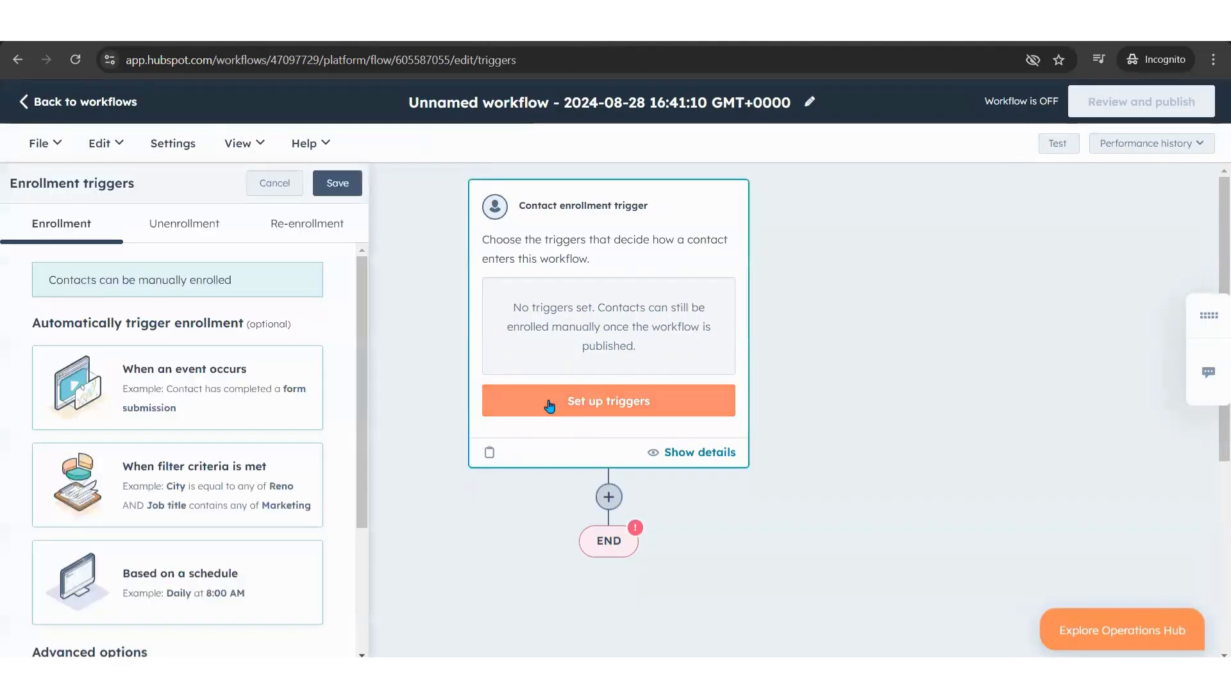
left_click(268, 402)
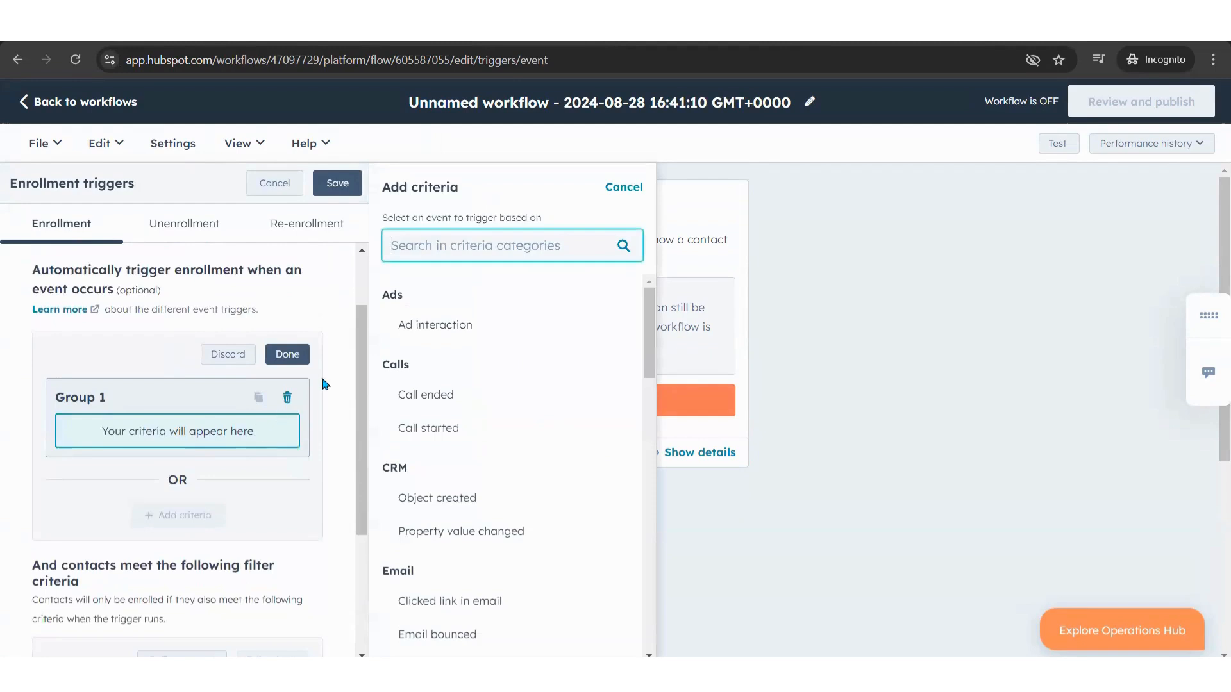
scroll(483, 368, "down", 1)
scroll(483, 368, "down", 1)
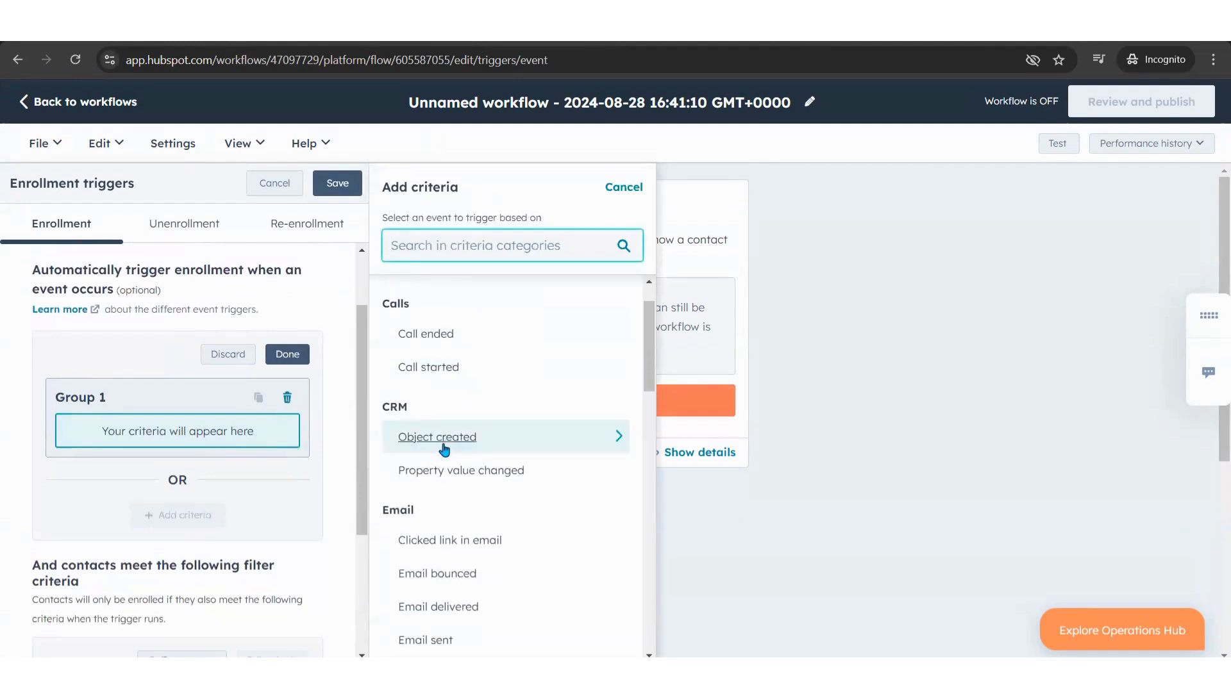
left_click(455, 442)
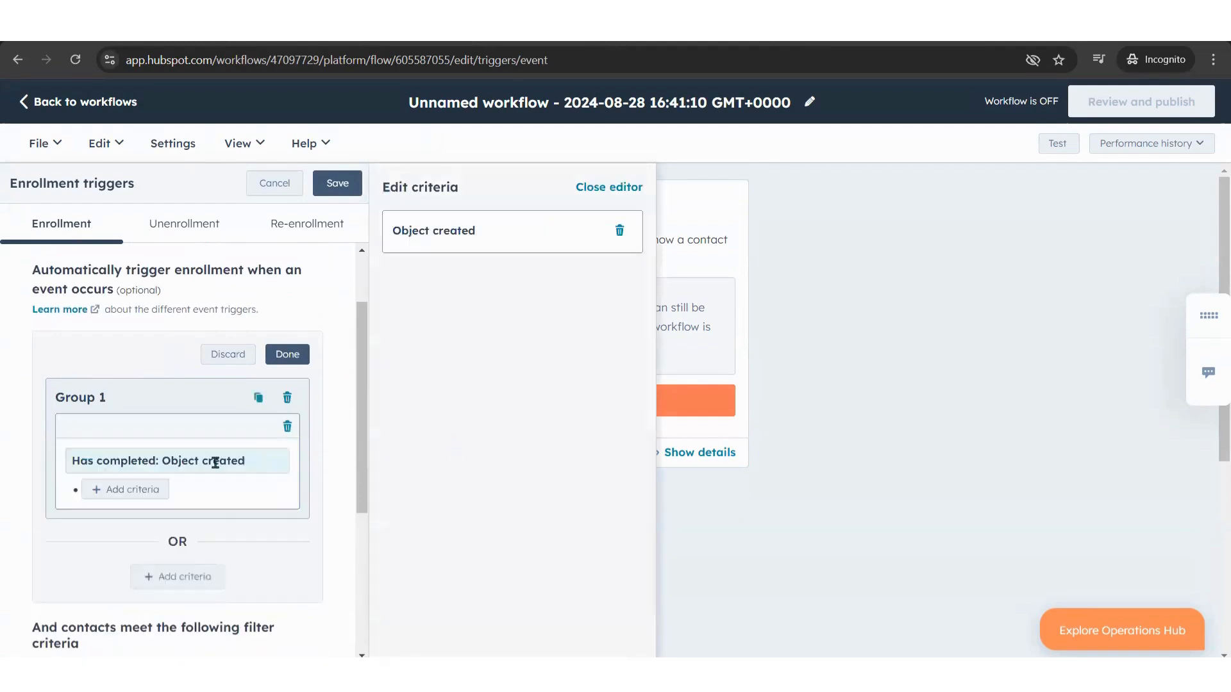
Add a second OR group to the enrollment triggers with the Property value changed event.
scroll(214, 461, "down", 3)
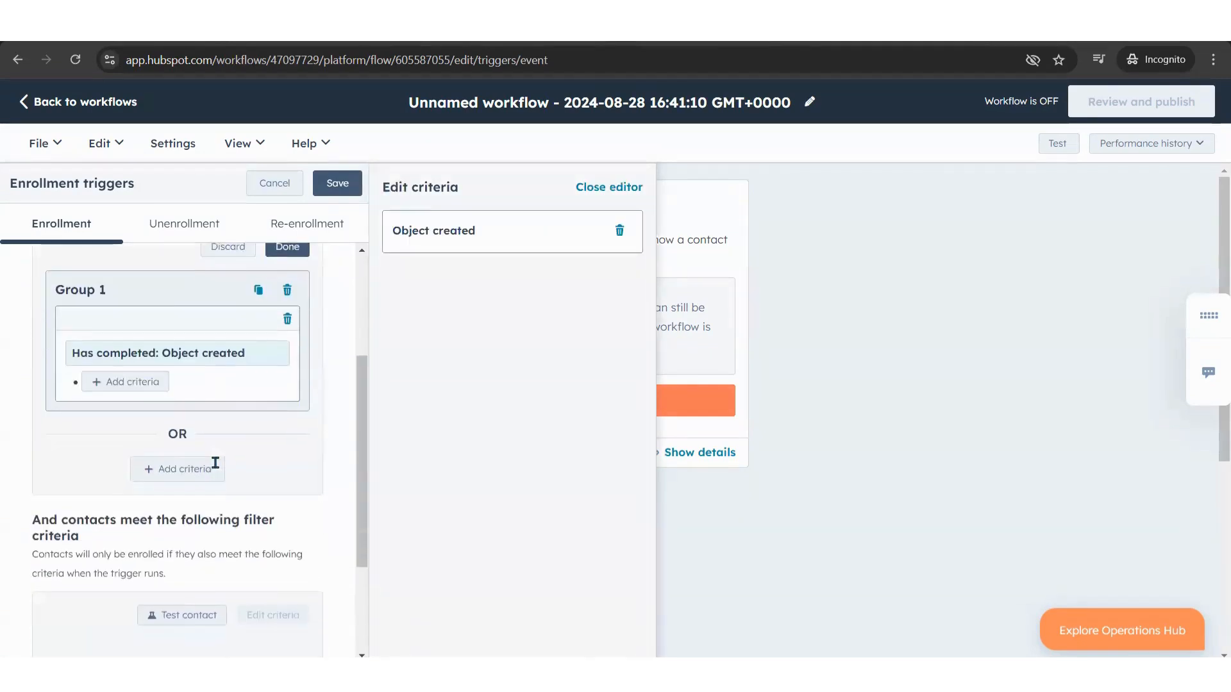
left_click(164, 465)
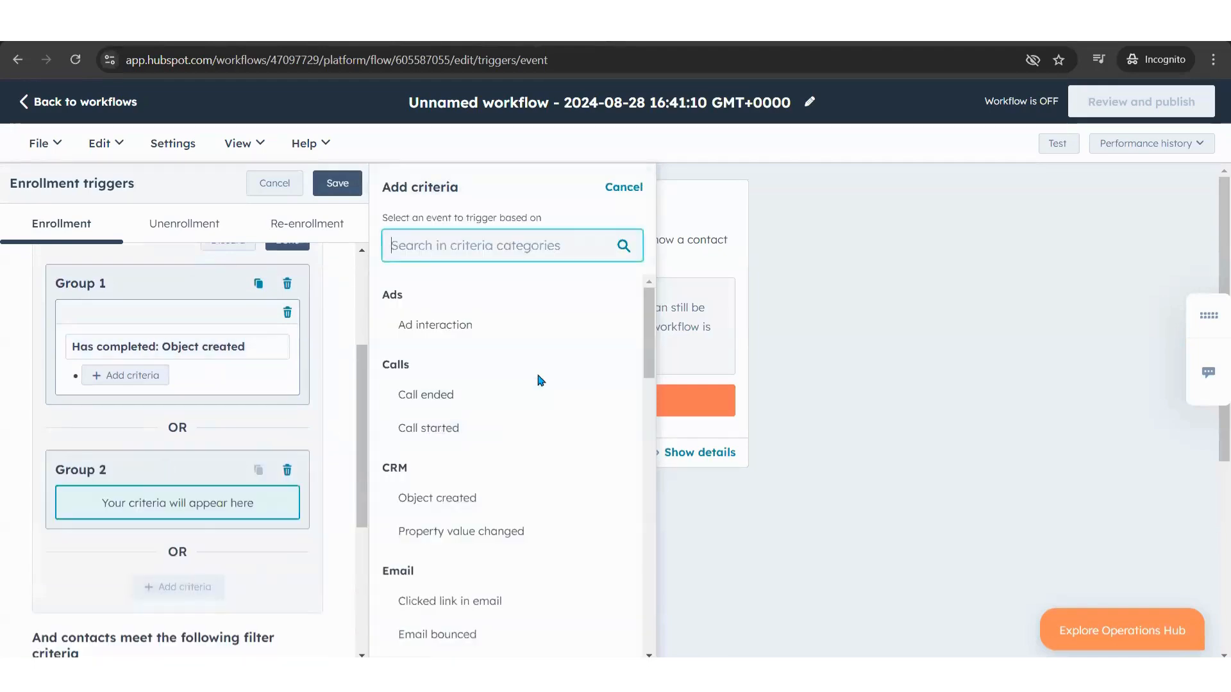
scroll(539, 379, "down", 3)
left_click(472, 451)
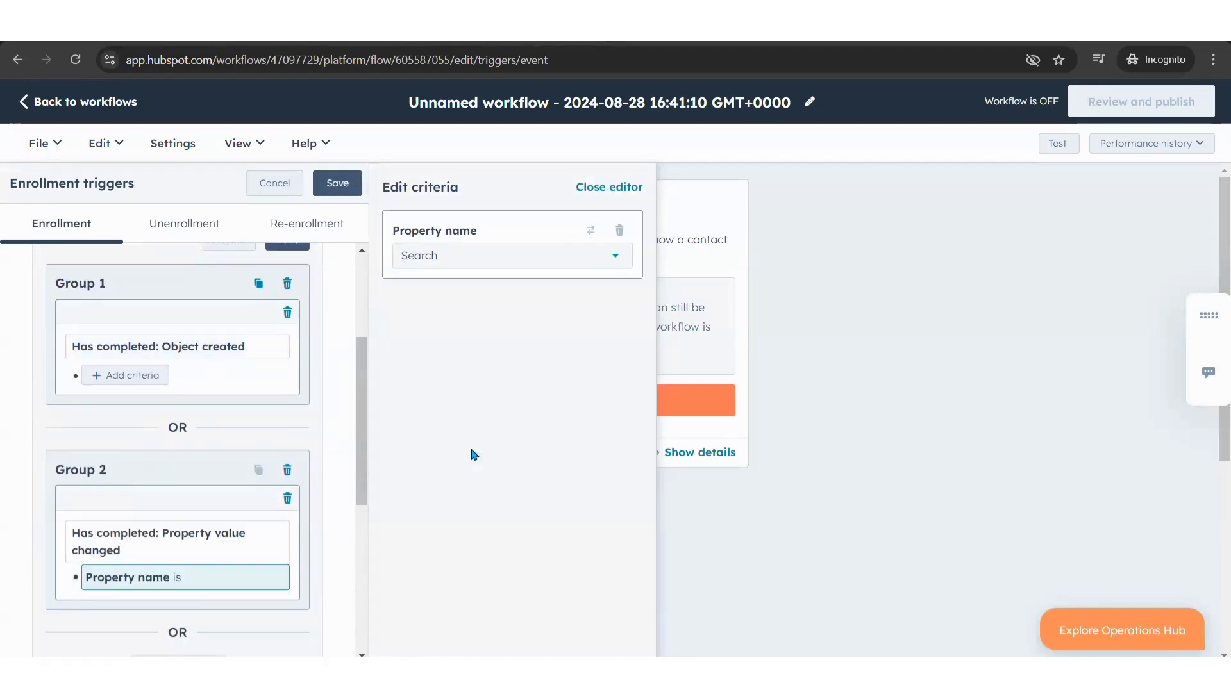
Choose the contact's Email as the property for the Property value changed criterion in Group 2.
scroll(209, 533, "down", 1)
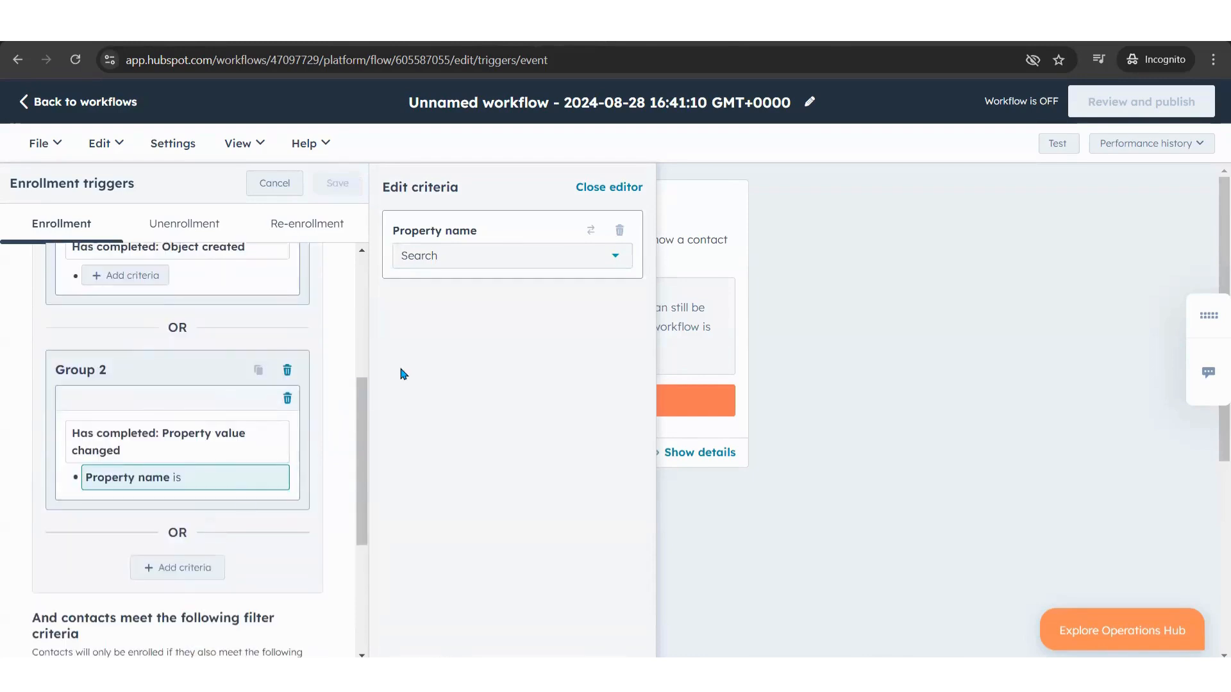
left_click(489, 262)
type("email")
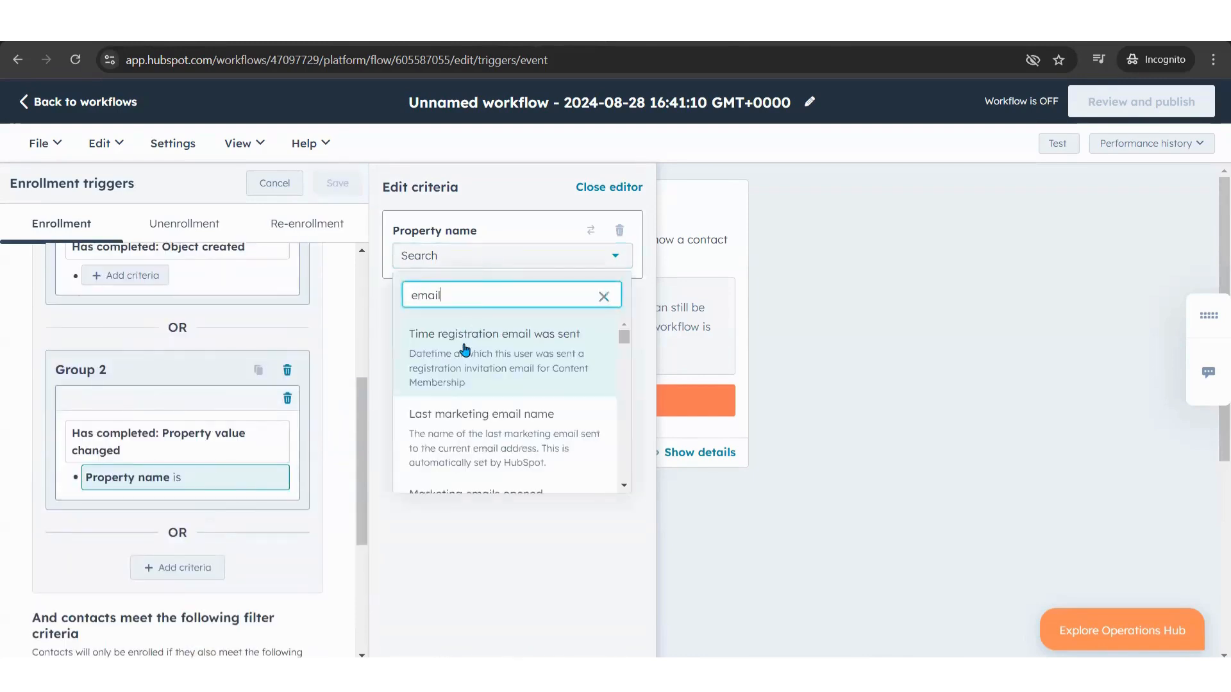
scroll(463, 347, "down", 5)
scroll(465, 349, "down", 6)
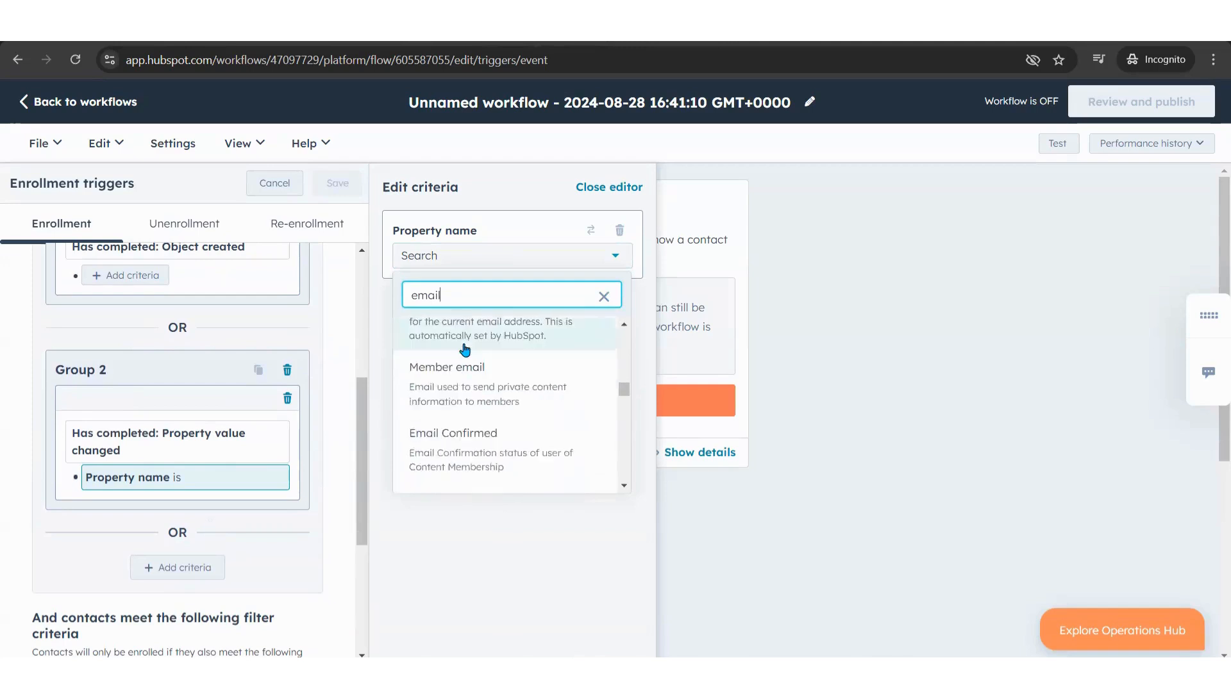
scroll(464, 349, "down", 4)
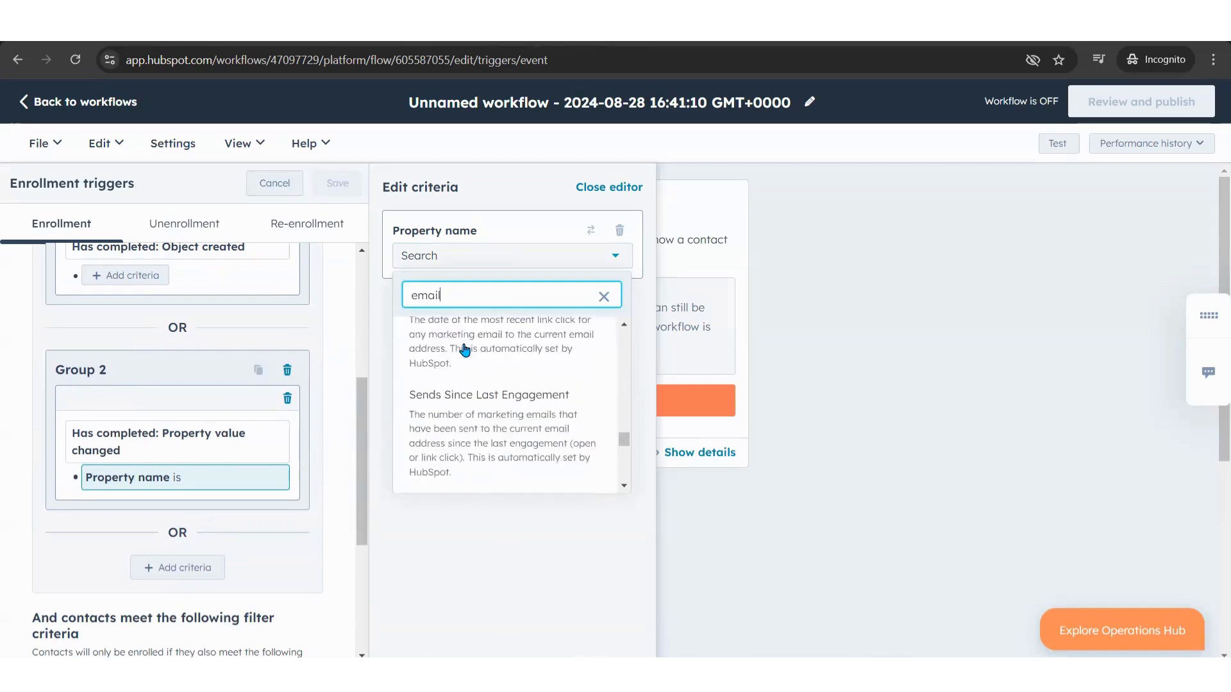
scroll(465, 350, "down", 5)
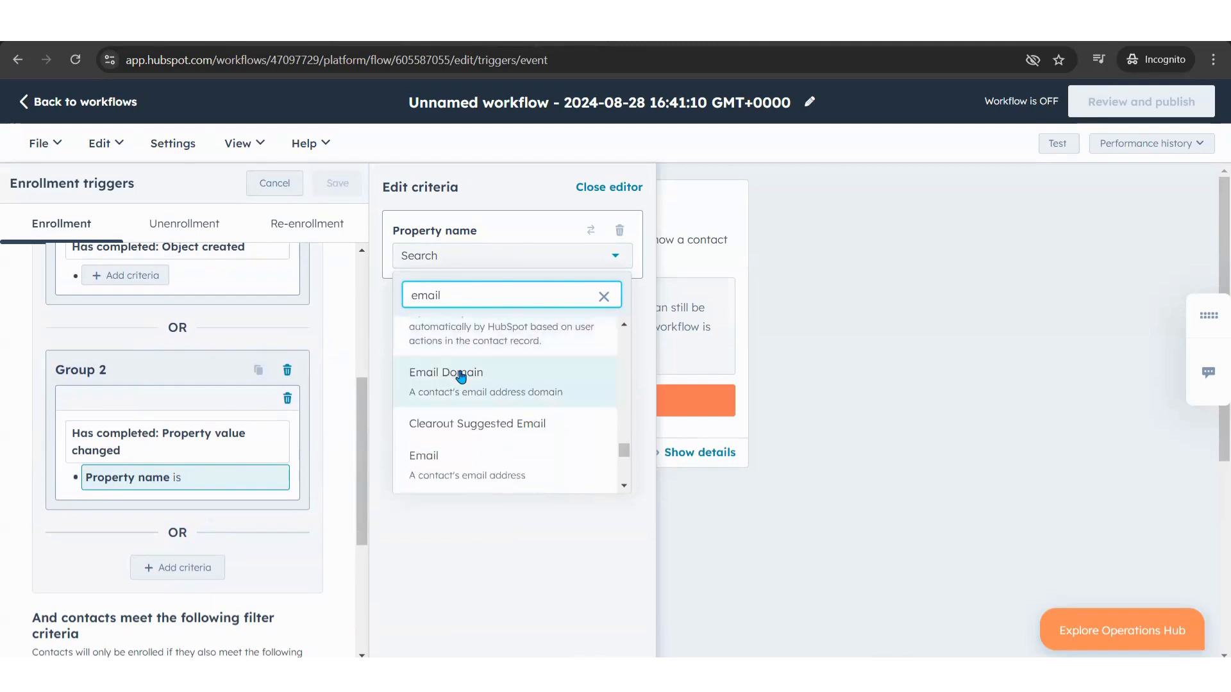
scroll(449, 397, "down", 1)
left_click(441, 412)
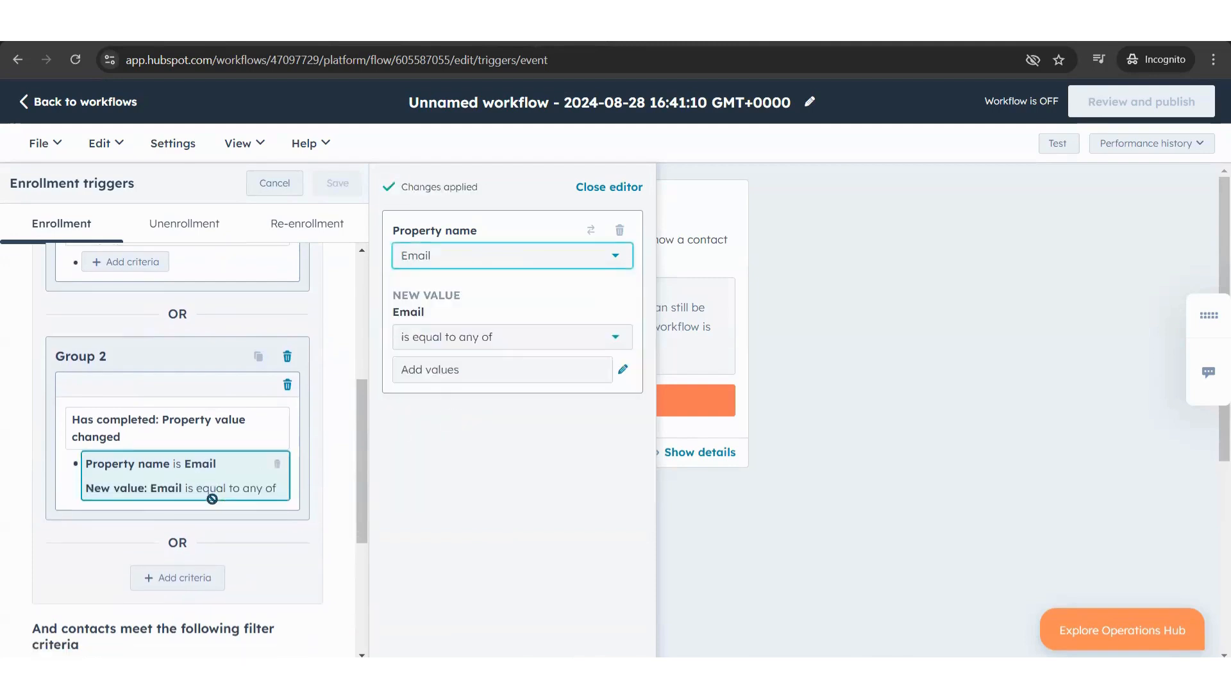
Set the new Email value condition to "is known" and save the enrollment triggers.
scroll(211, 506, "down", 1)
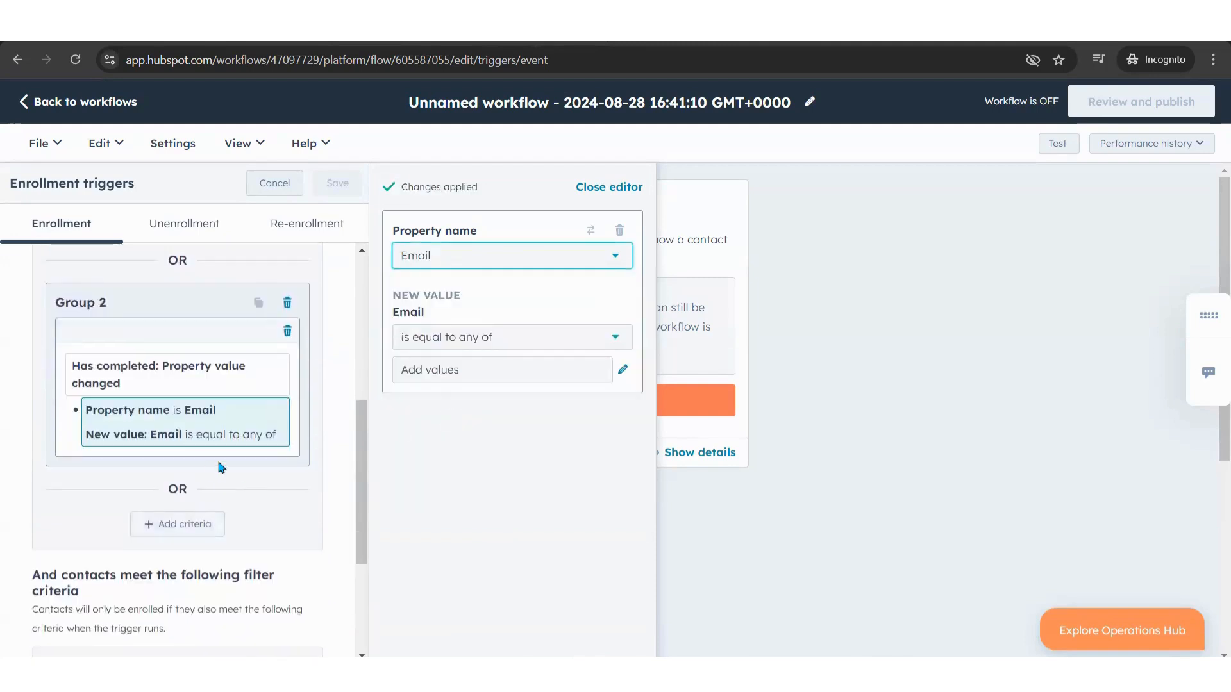
left_click(468, 368)
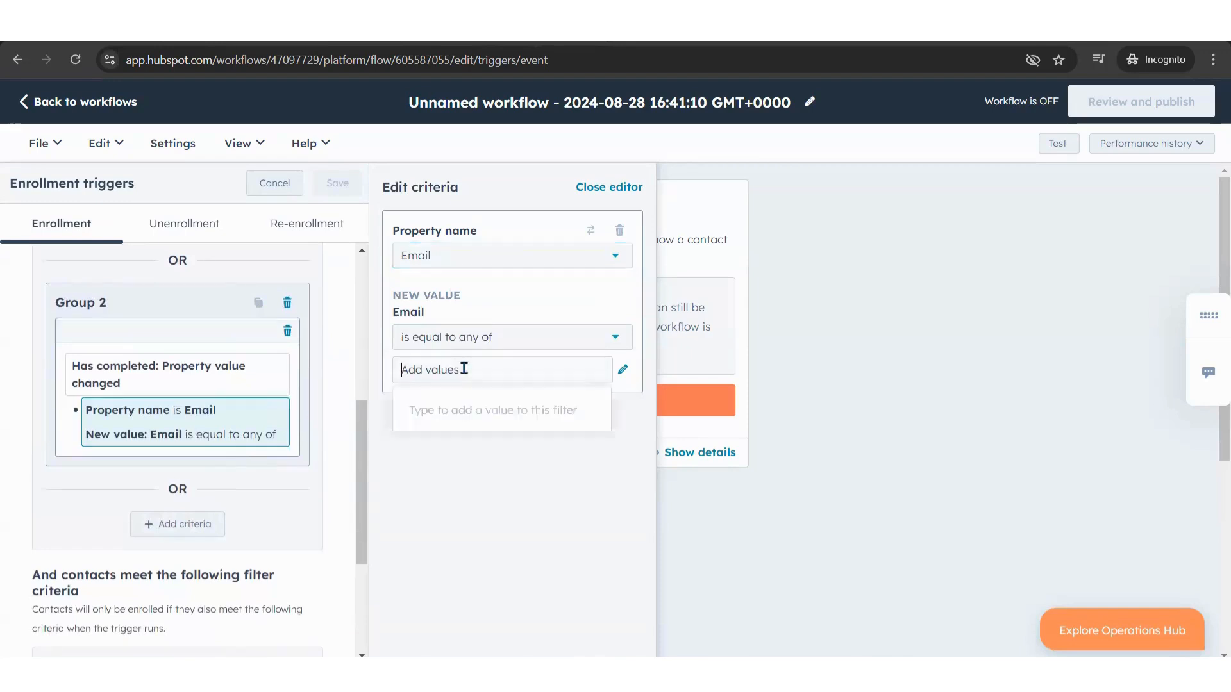
left_click(493, 338)
left_click(494, 338)
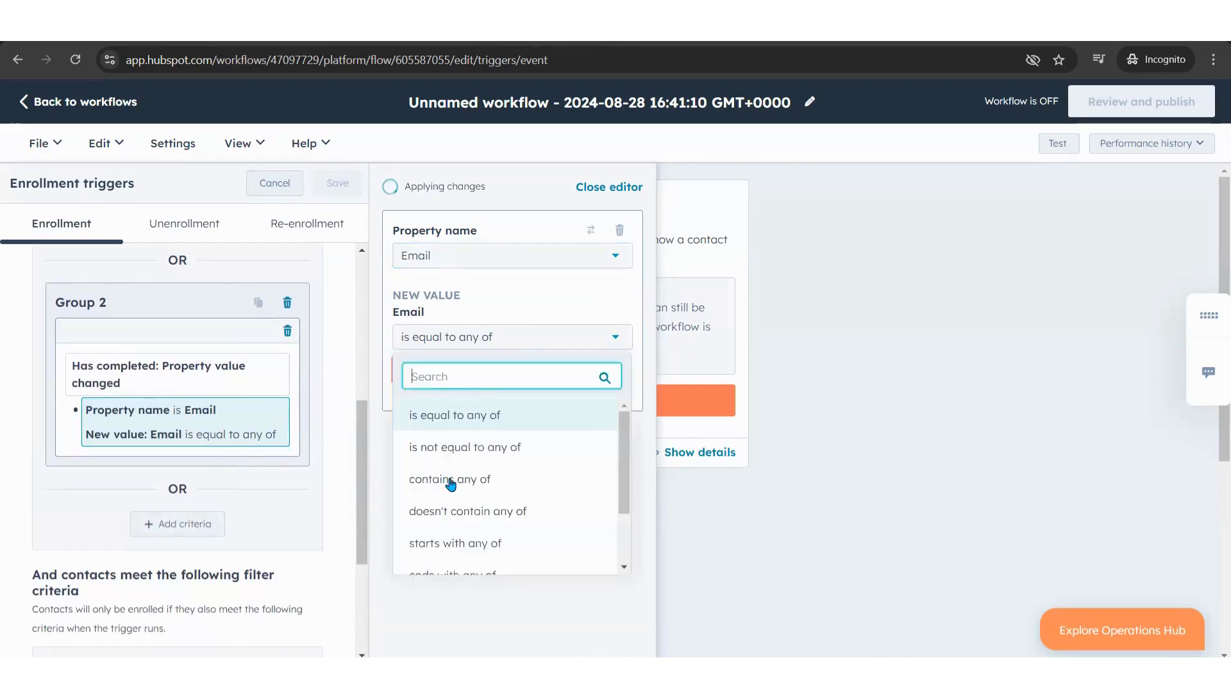
scroll(446, 487, "down", 3)
left_click(433, 527)
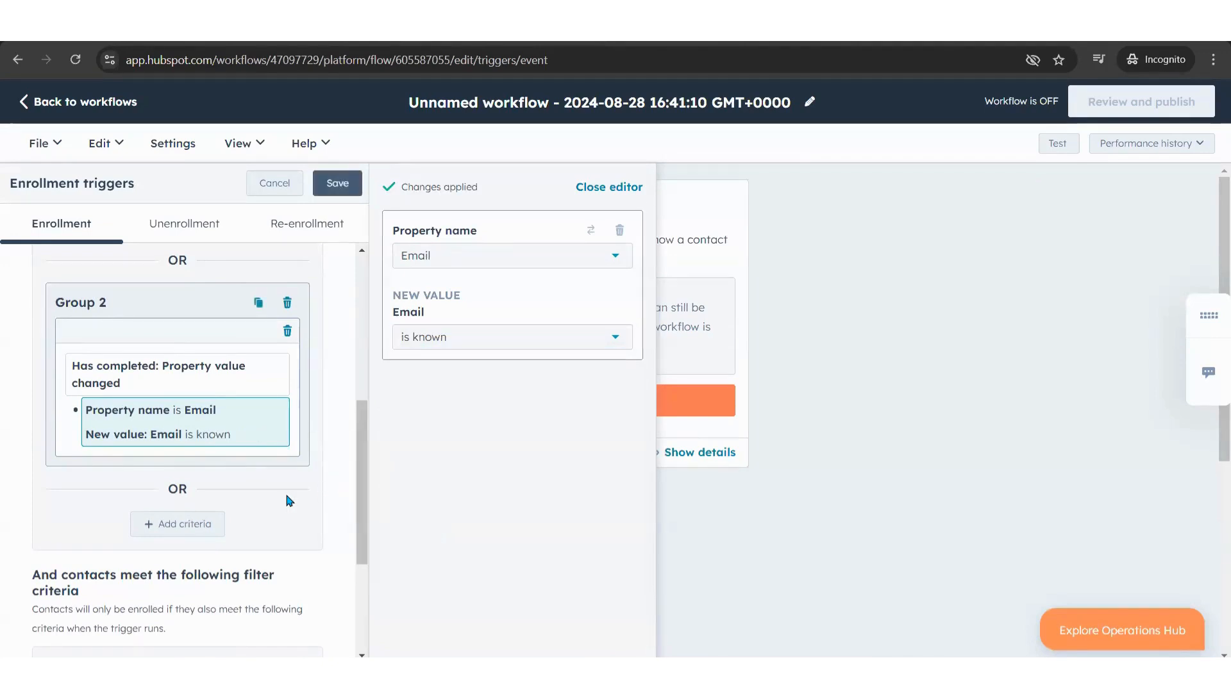
left_click(338, 184)
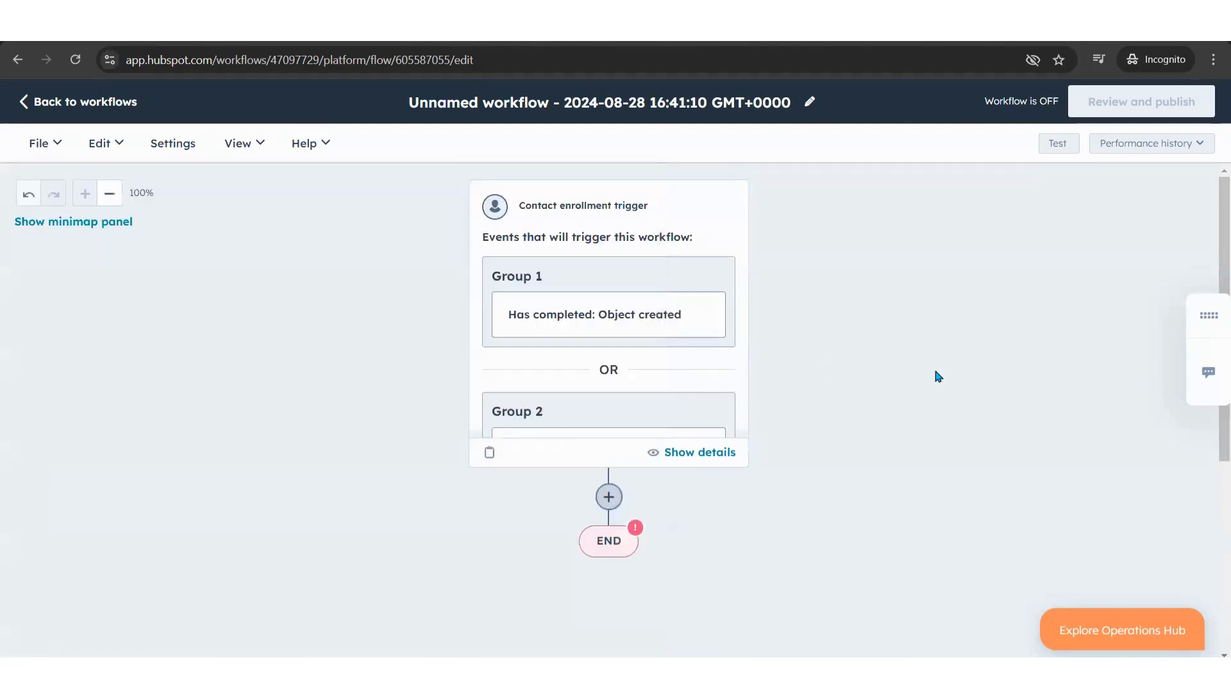
Add a Custom code action from Data ops directly after the enrollment trigger.
left_click(608, 498)
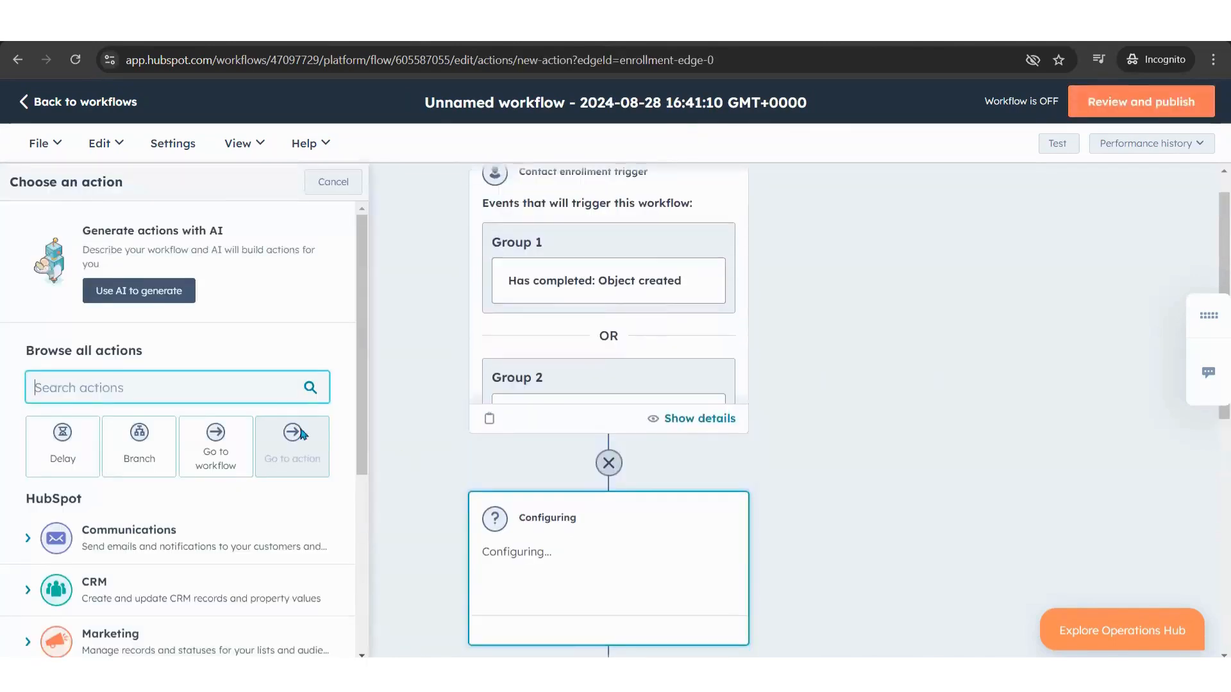
scroll(206, 420, "down", 2)
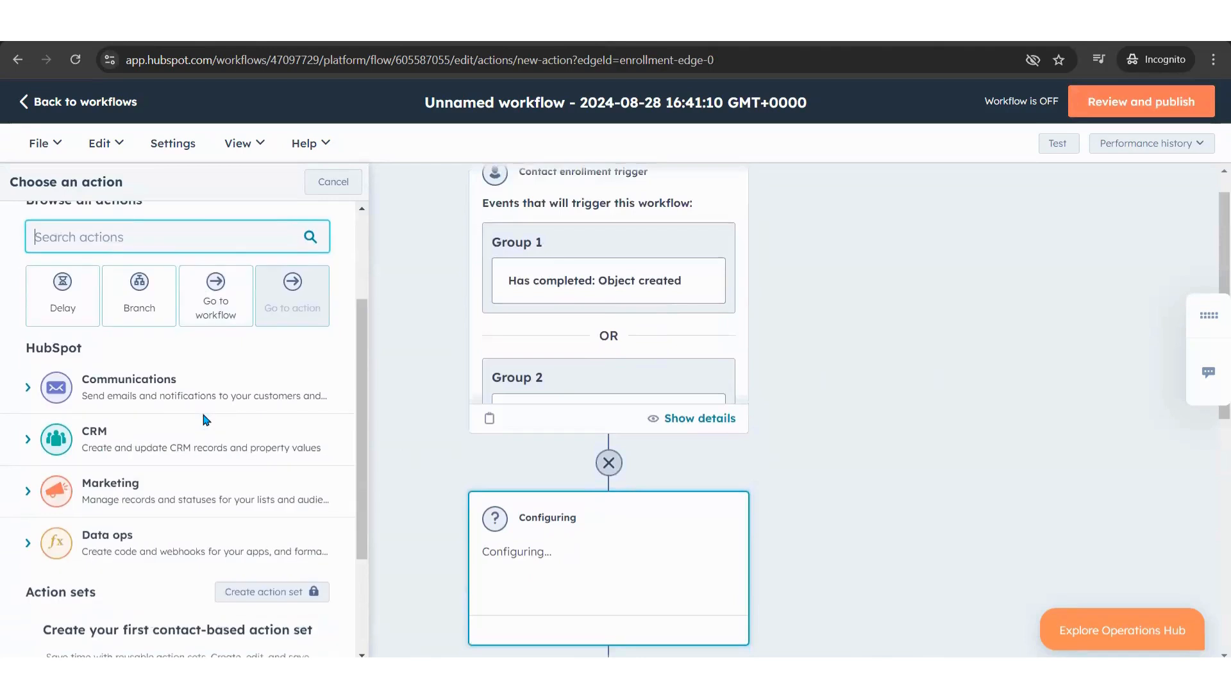
left_click(105, 540)
scroll(174, 488, "down", 2)
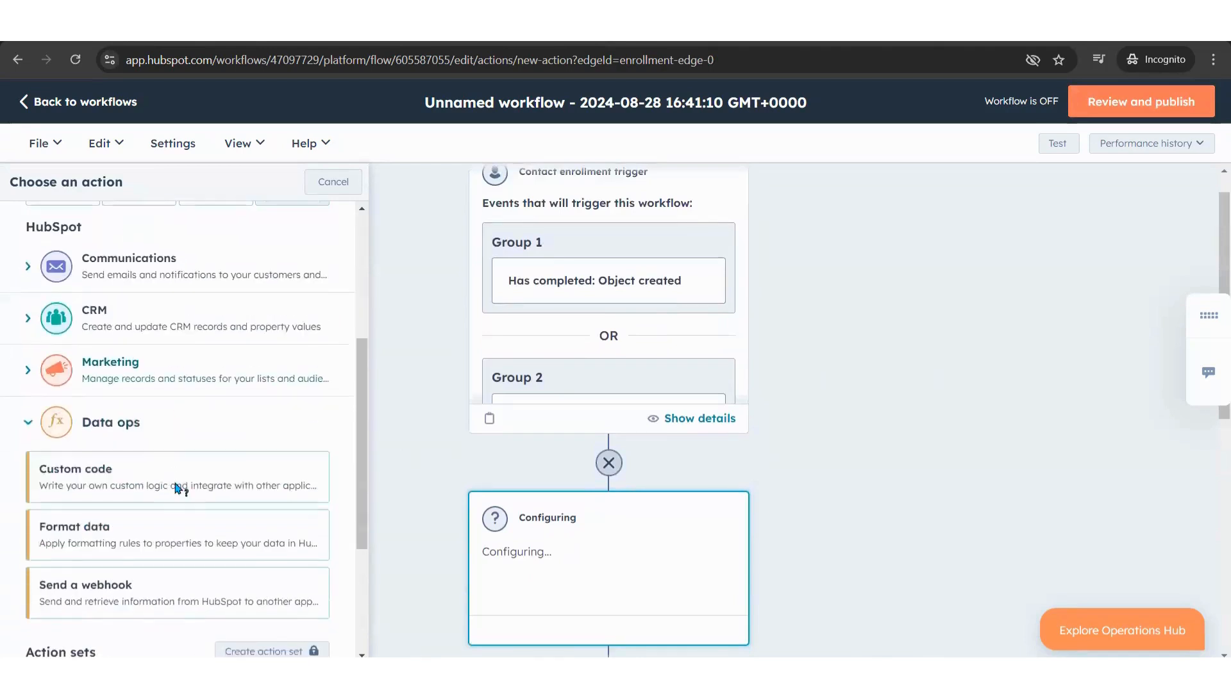
left_click(159, 489)
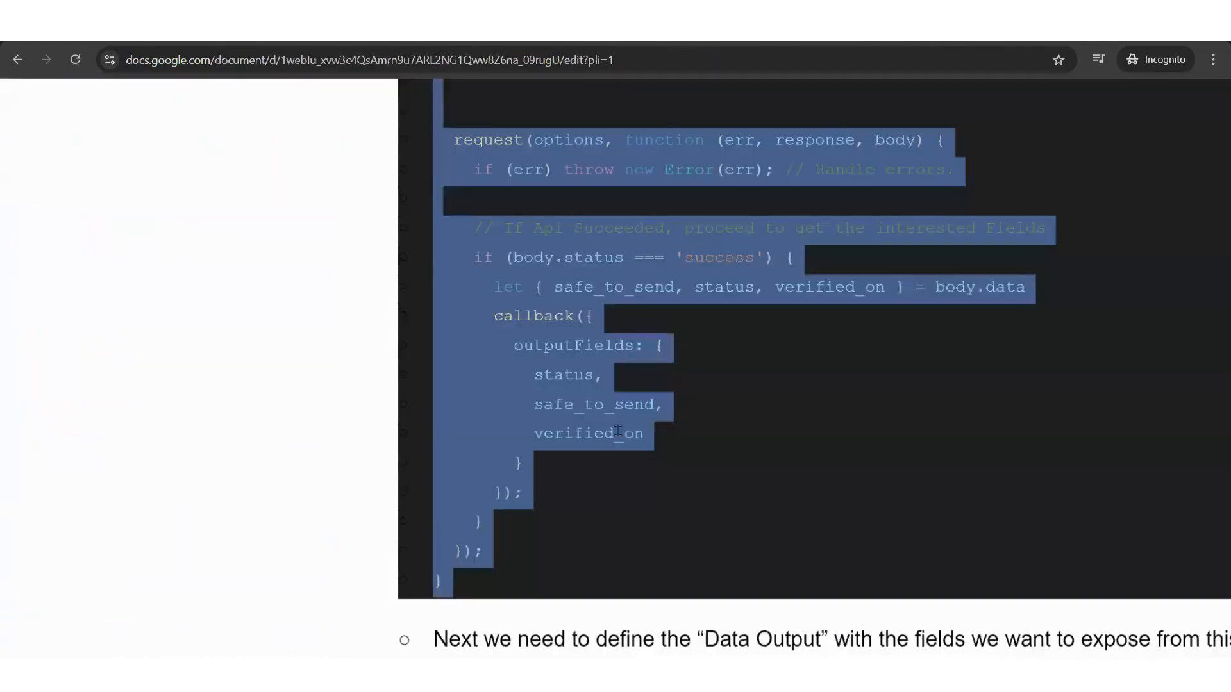
Switch from the Google Doc back to HubSpot and include the enrolled contact's Email property in the code under the key "email".
scroll(617, 431, "up", 10)
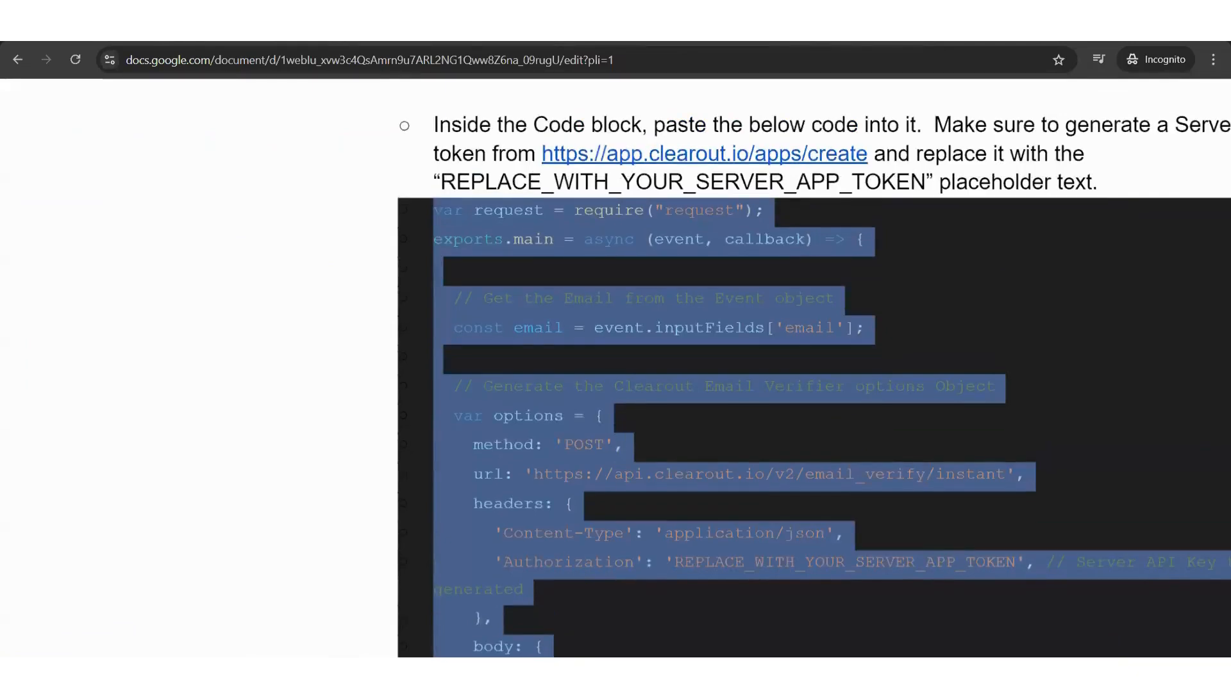
left_click(551, 32)
scroll(203, 504, "down", 1)
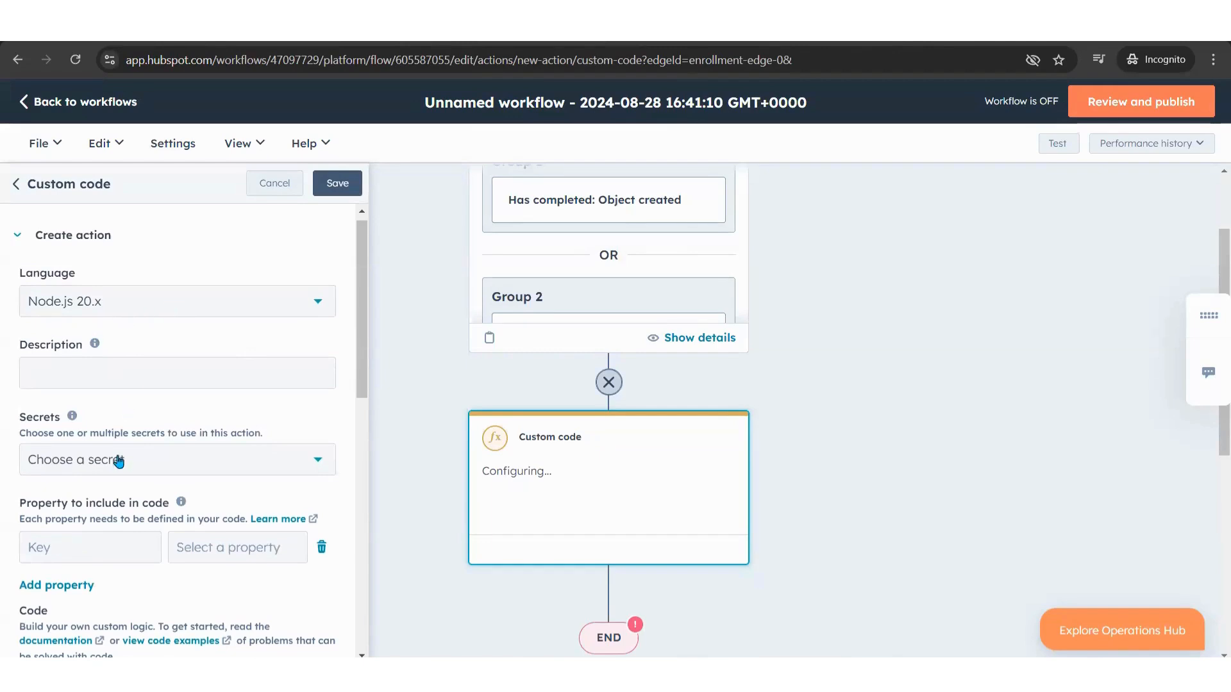
scroll(119, 462, "down", 2)
left_click(80, 438)
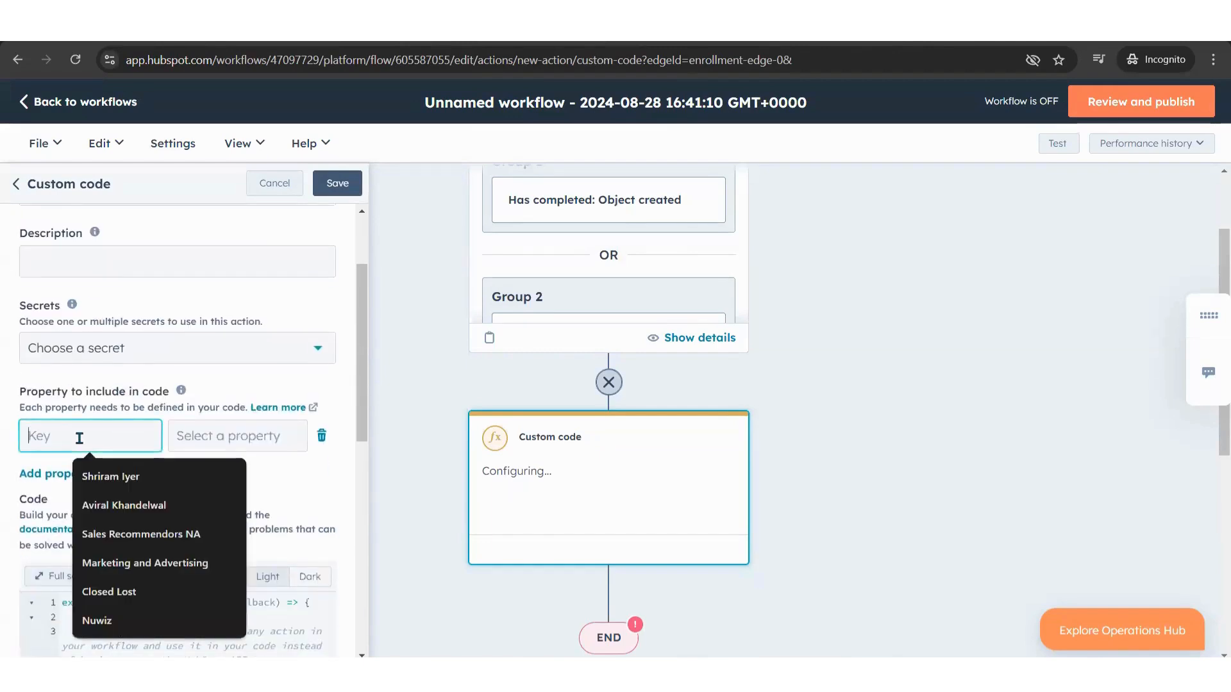
type("email")
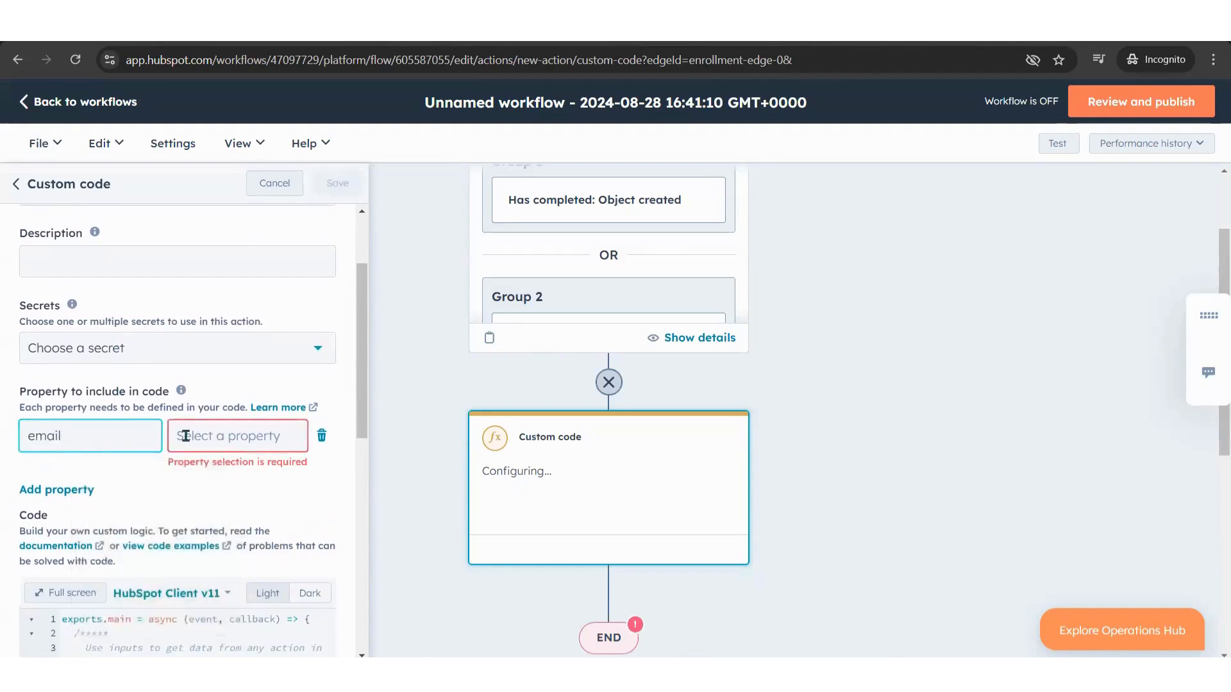
left_click(224, 436)
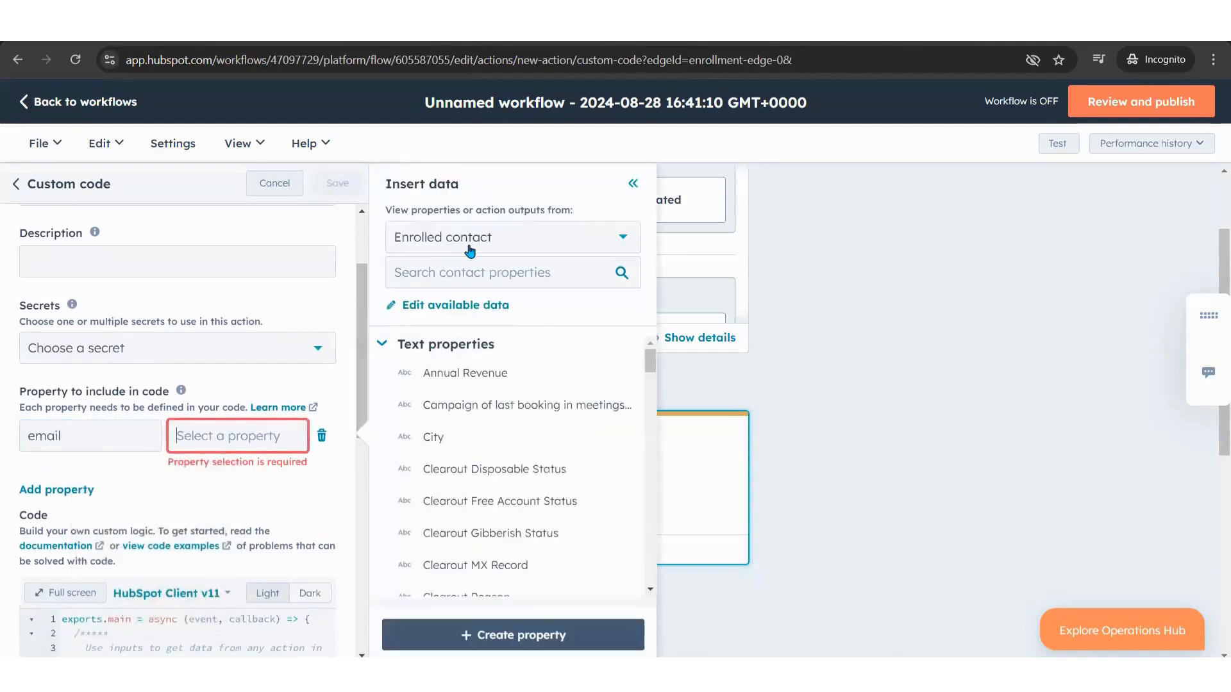
left_click(464, 272)
type("email")
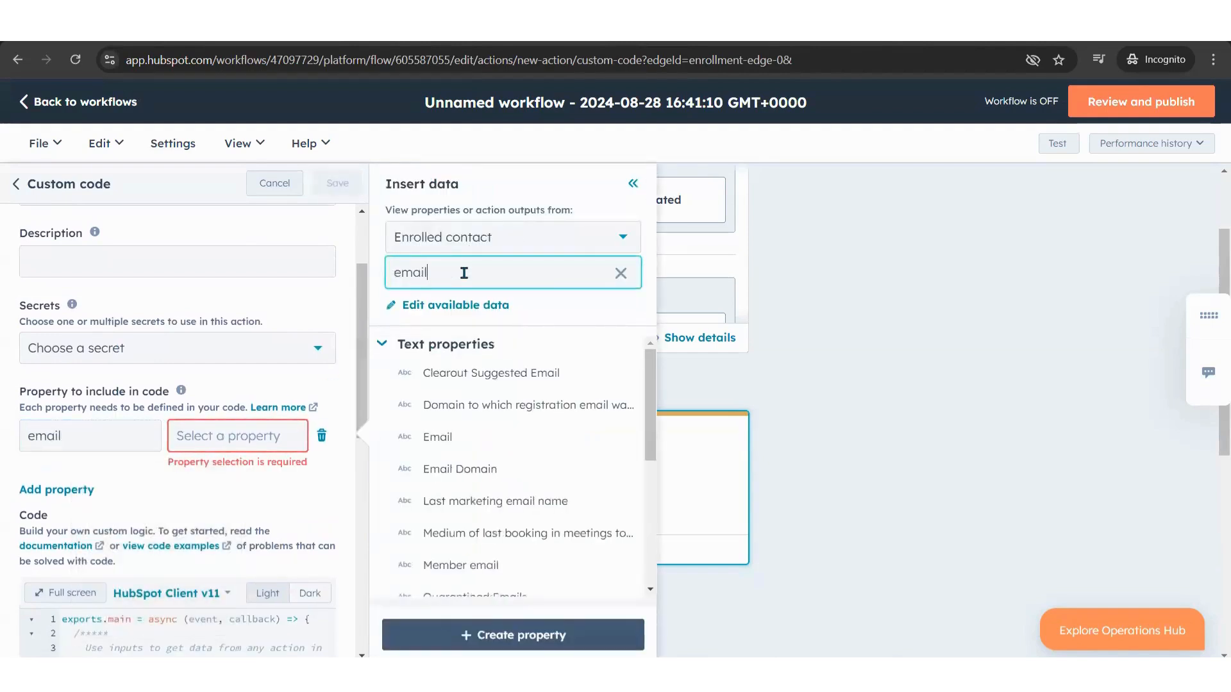
left_click(441, 437)
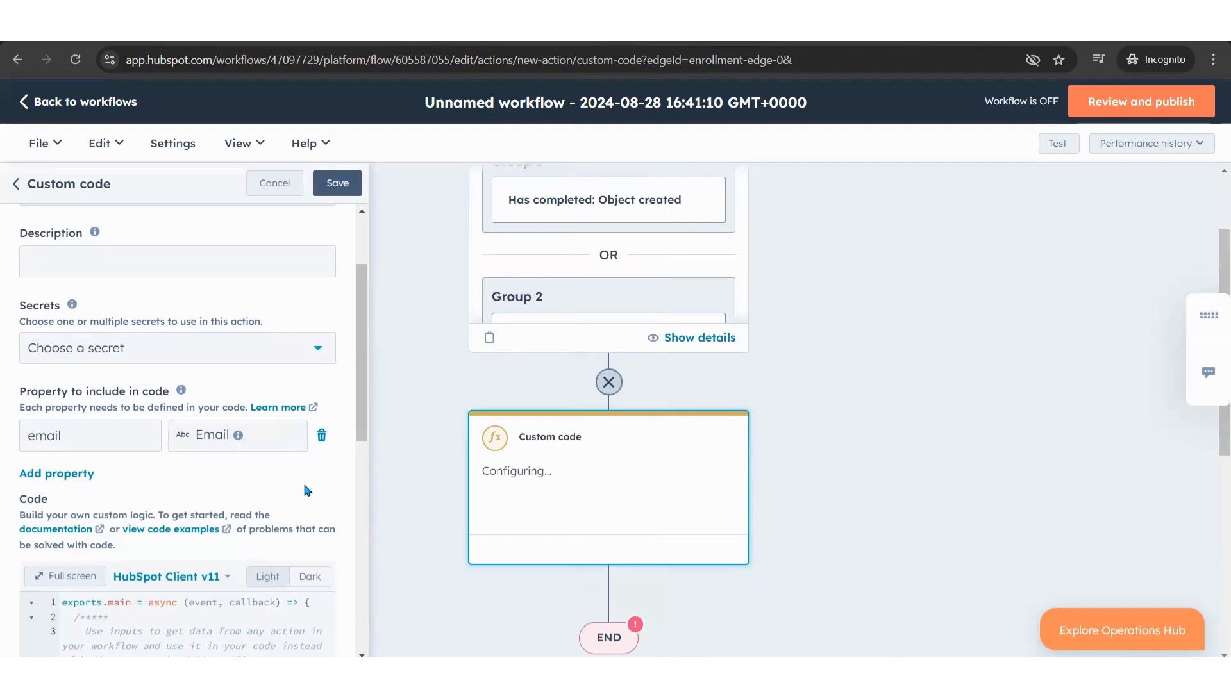
Replace the default code in the custom code action with the Clearout email verification code copied from the document.
scroll(306, 490, "down", 4)
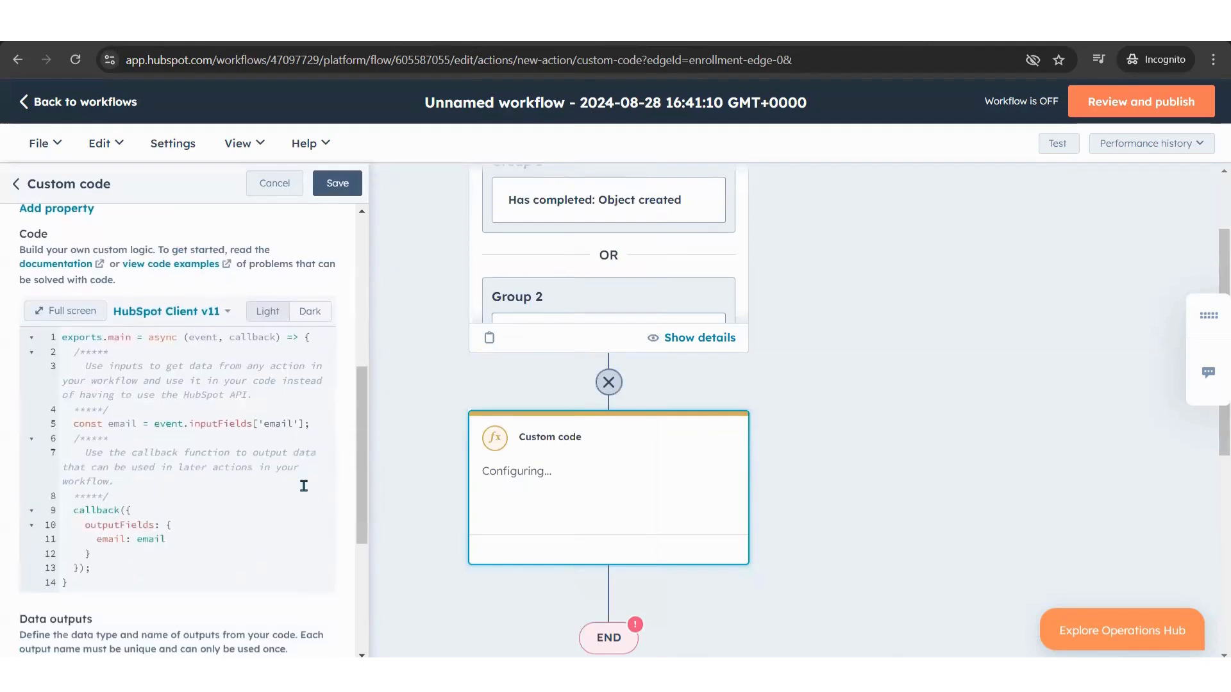
key("ctrl+a")
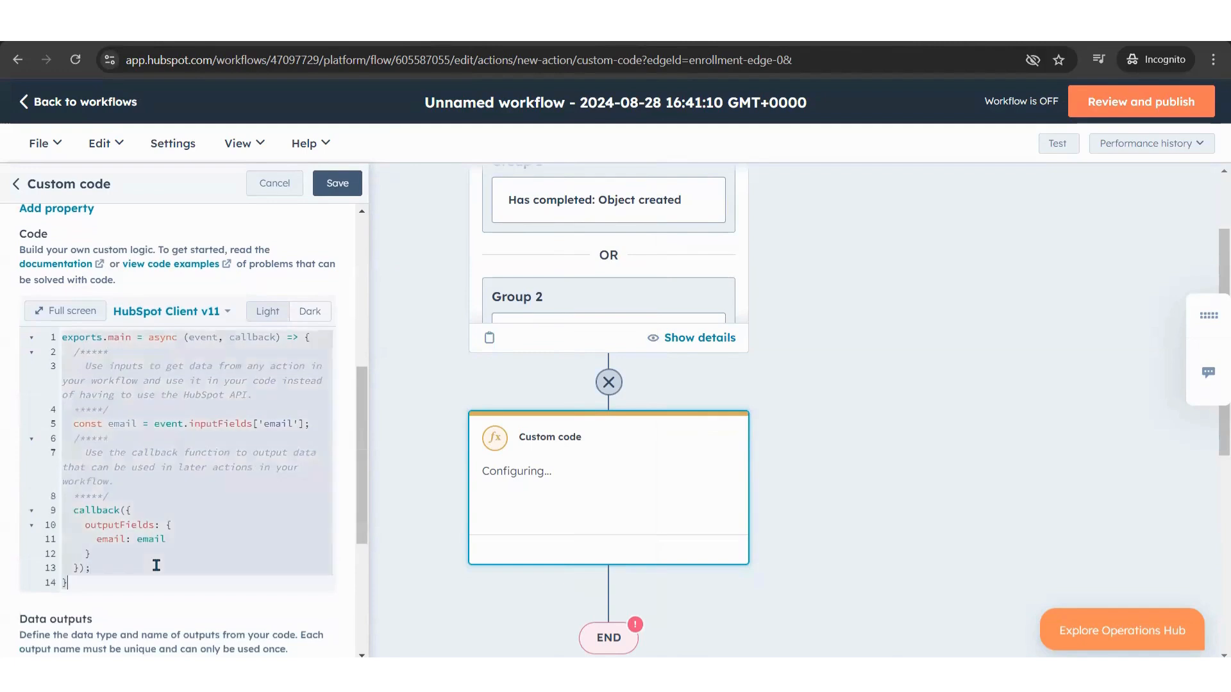
key("BackSpace")
key("ctrl+v")
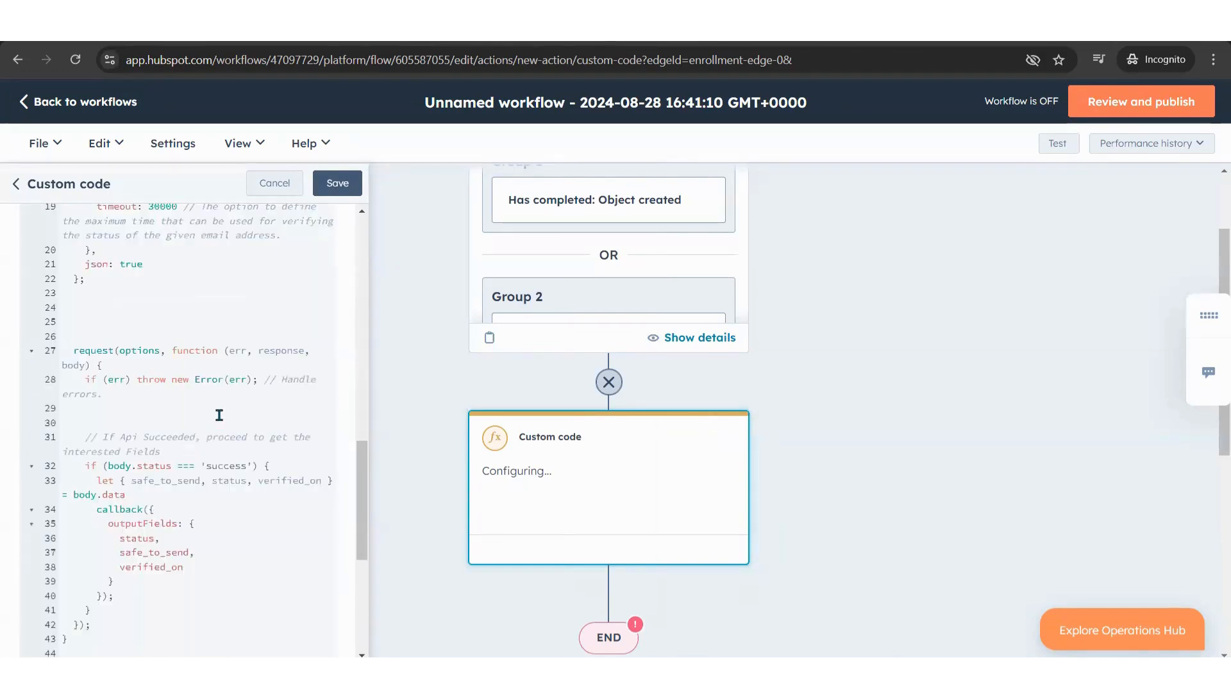
Remove the REPLACE_WITH_YOUR_SERVER_APP_TOKEN placeholder from the Authorization header in the code, leaving empty quotes.
scroll(219, 416, "up", 4)
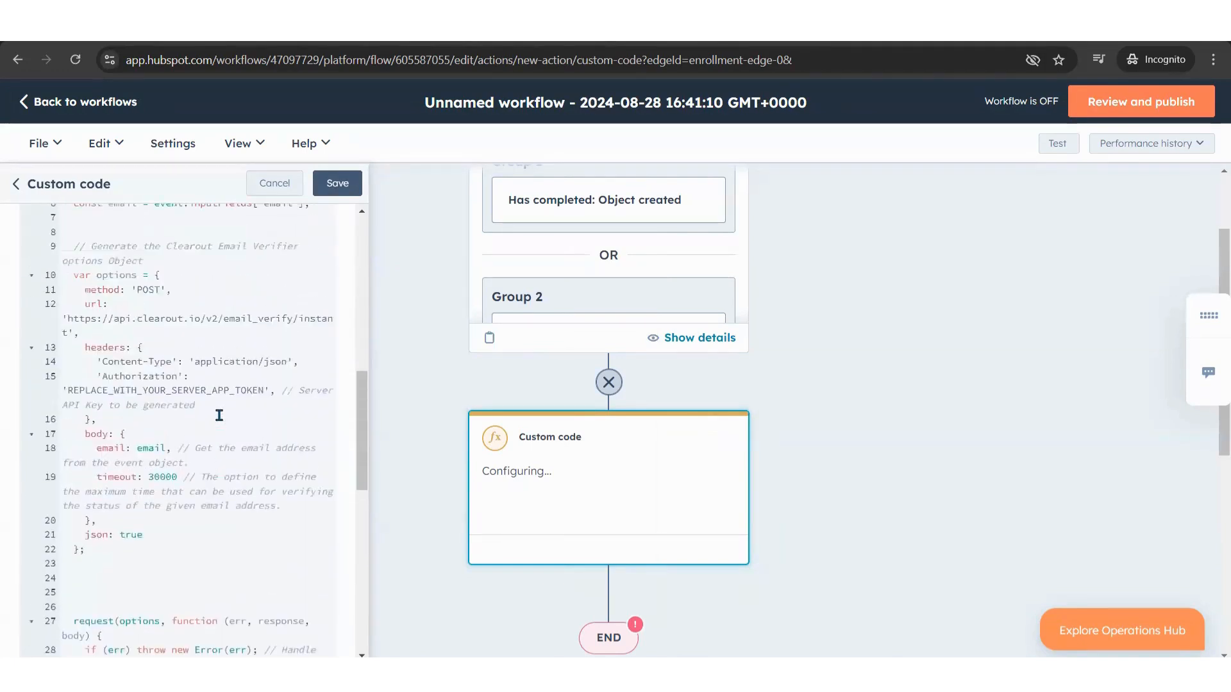
scroll(219, 415, "up", 2)
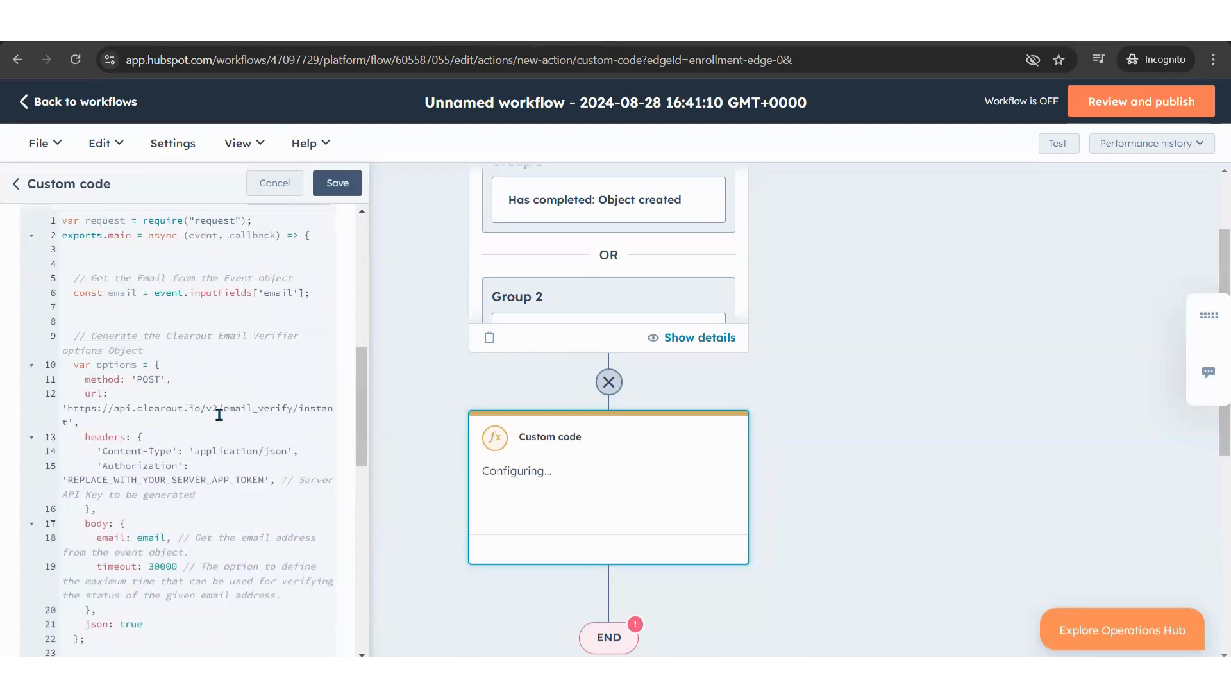
scroll(218, 415, "up", 2)
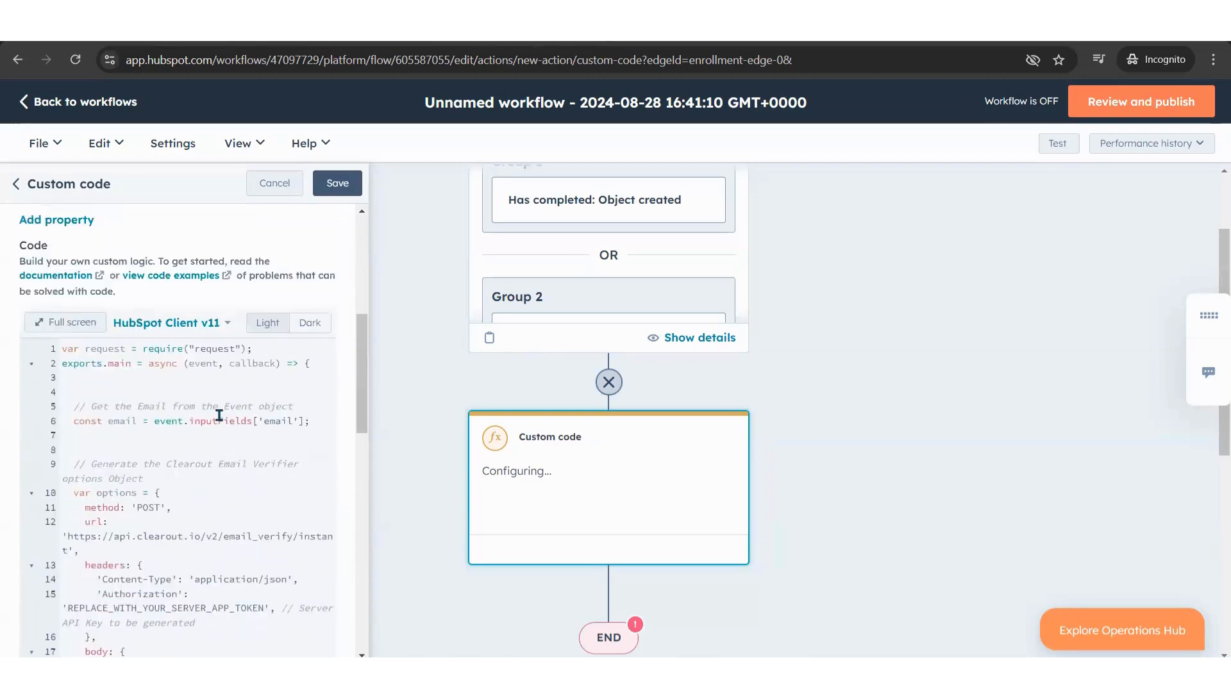
scroll(219, 415, "down", 1)
scroll(218, 415, "down", 1)
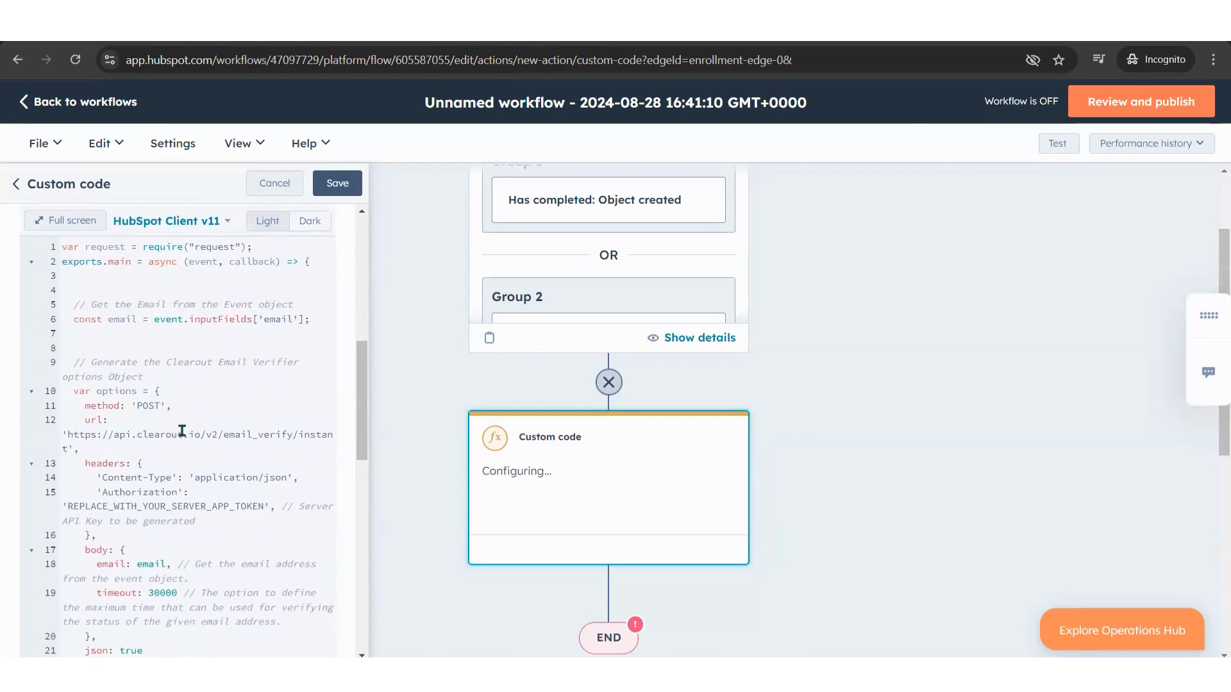
scroll(182, 431, "down", 1)
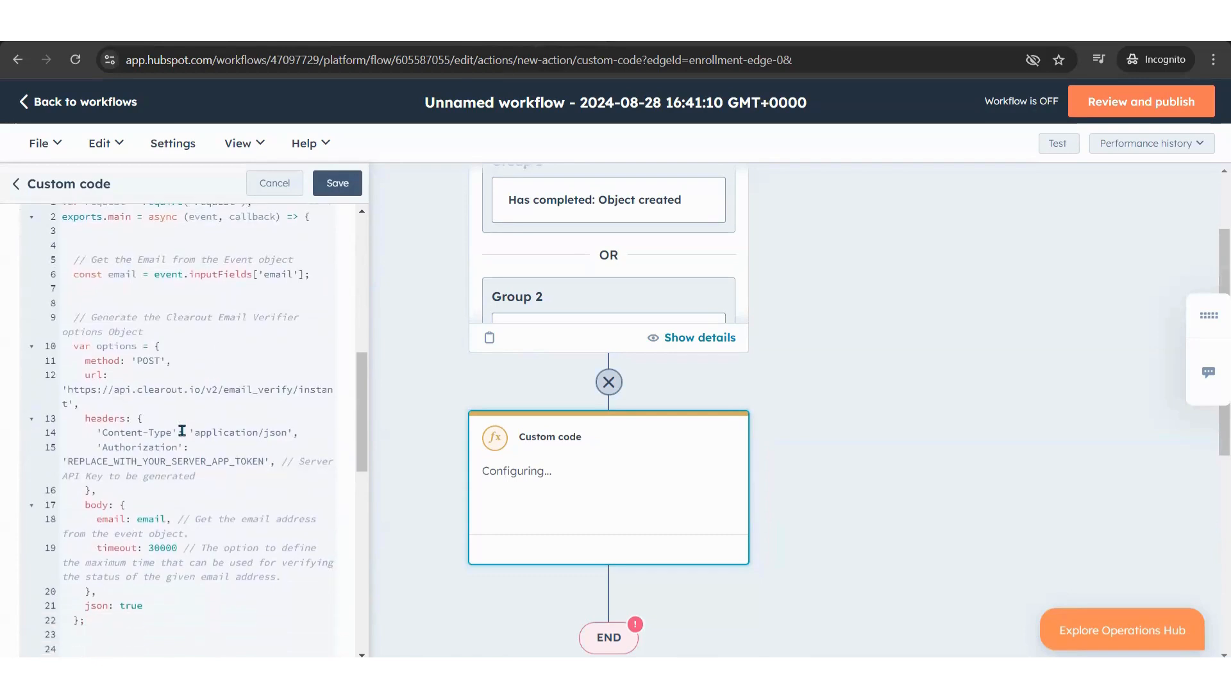
double_click(265, 460)
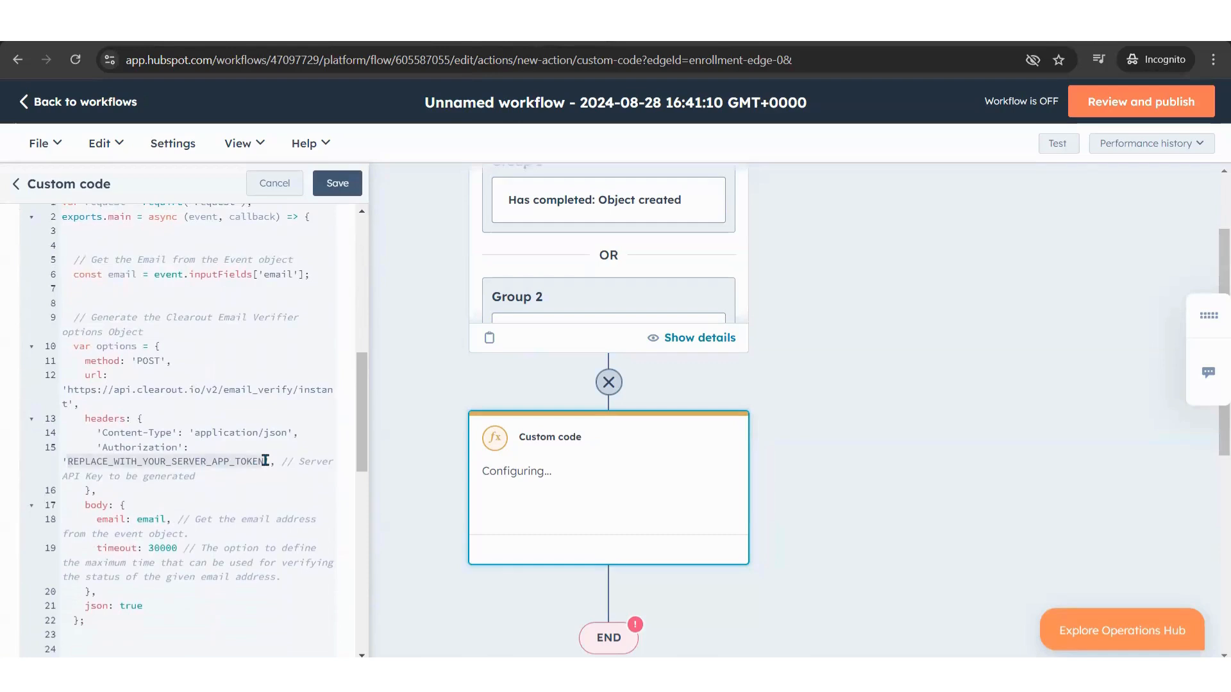
key("BackSpace")
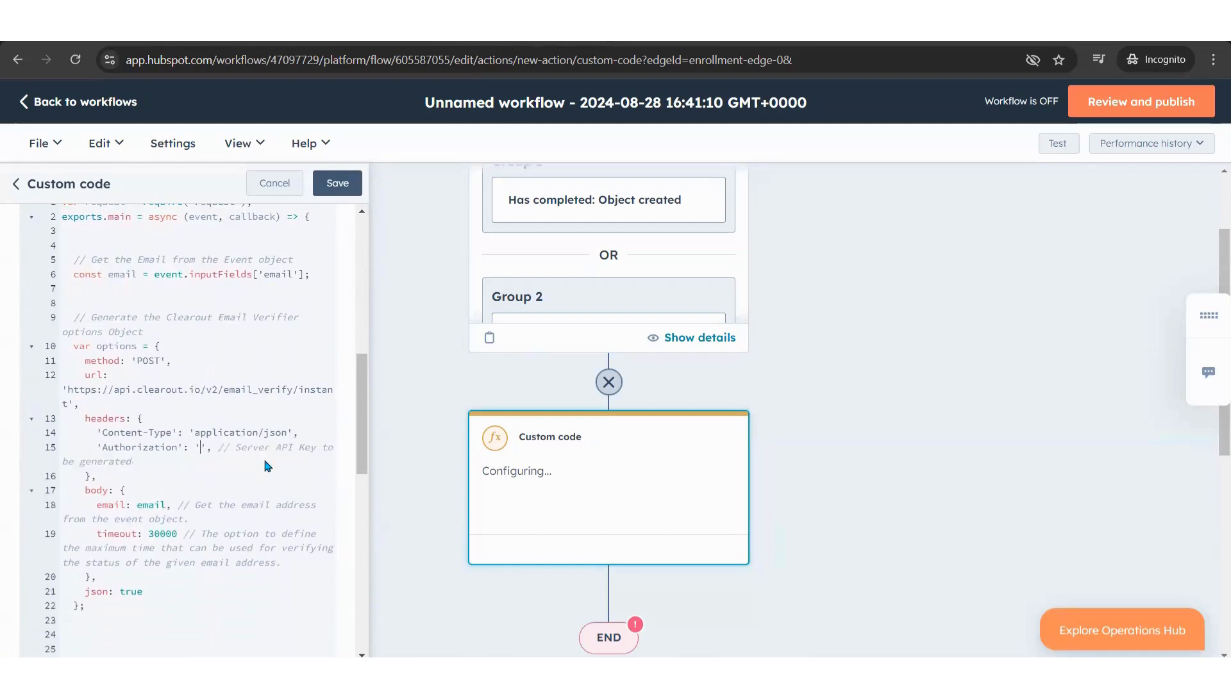
Switch to Clearout and create a Server app named "Hubspot Workflow".
key("alt+Tab")
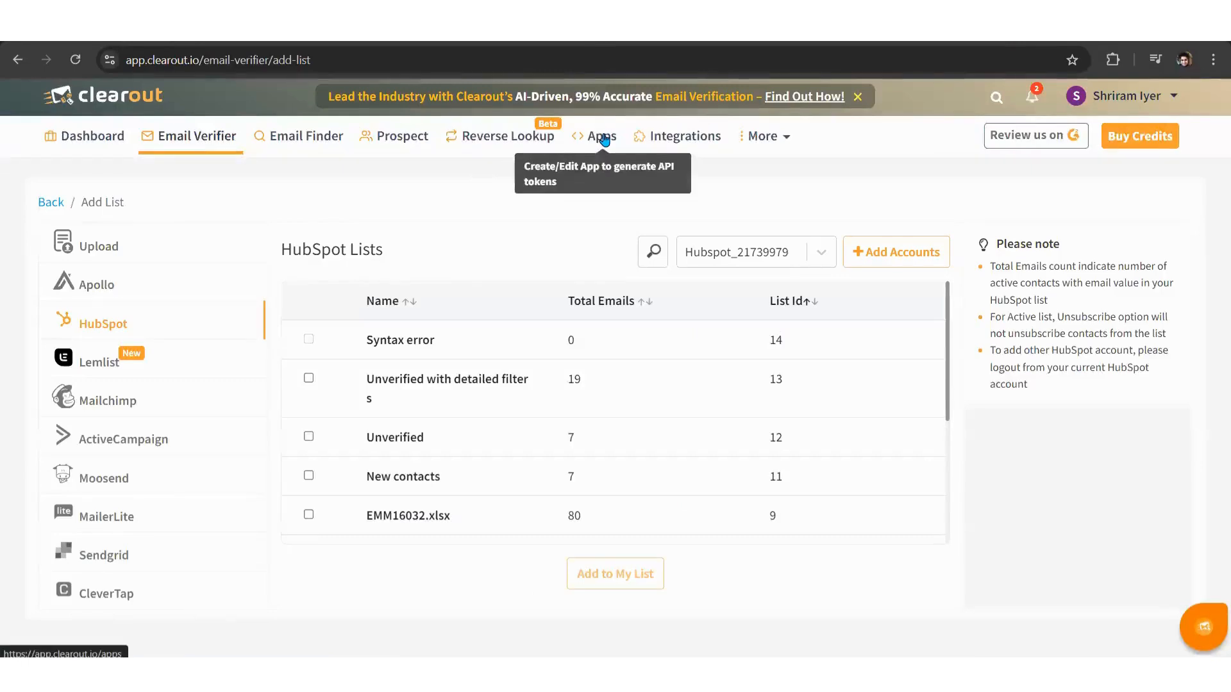
left_click(604, 140)
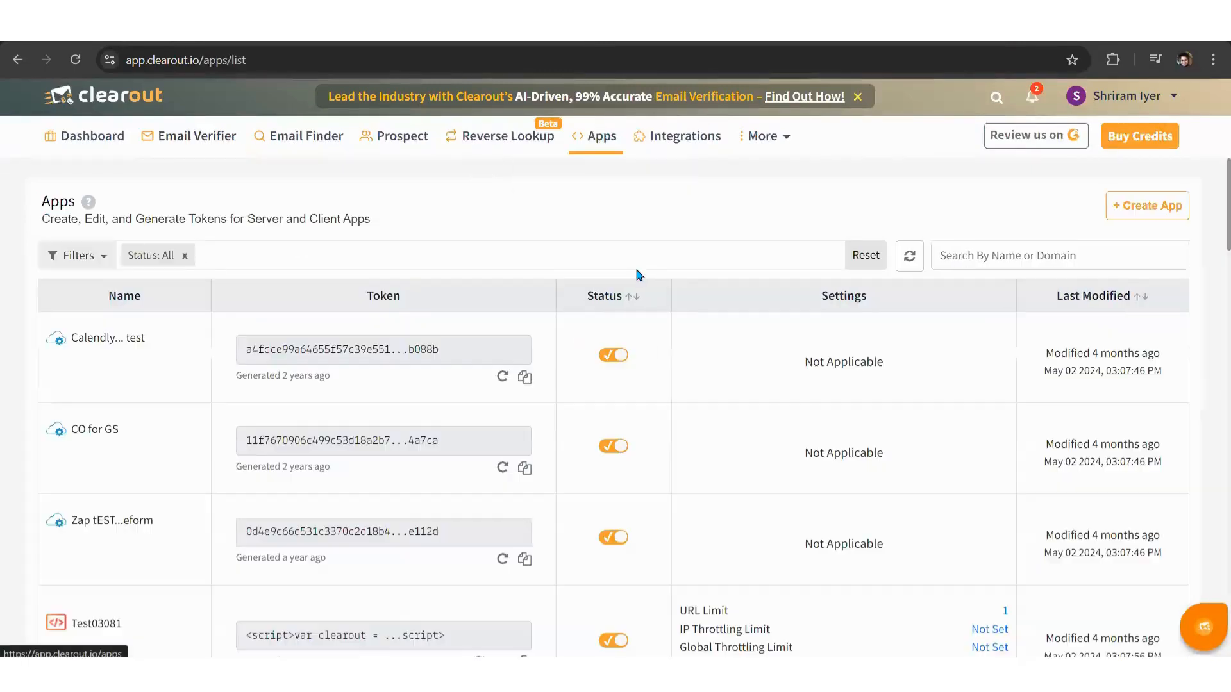
left_click(1129, 211)
left_click(451, 383)
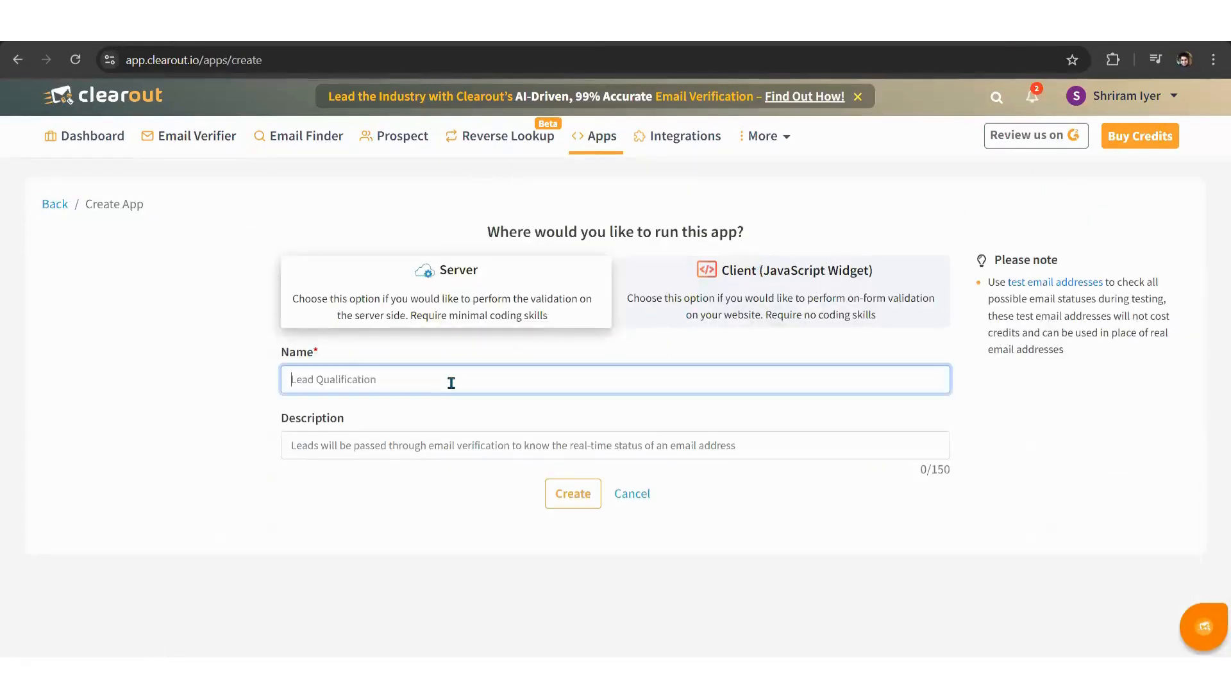
type("Hubspot Workflow")
left_click(572, 494)
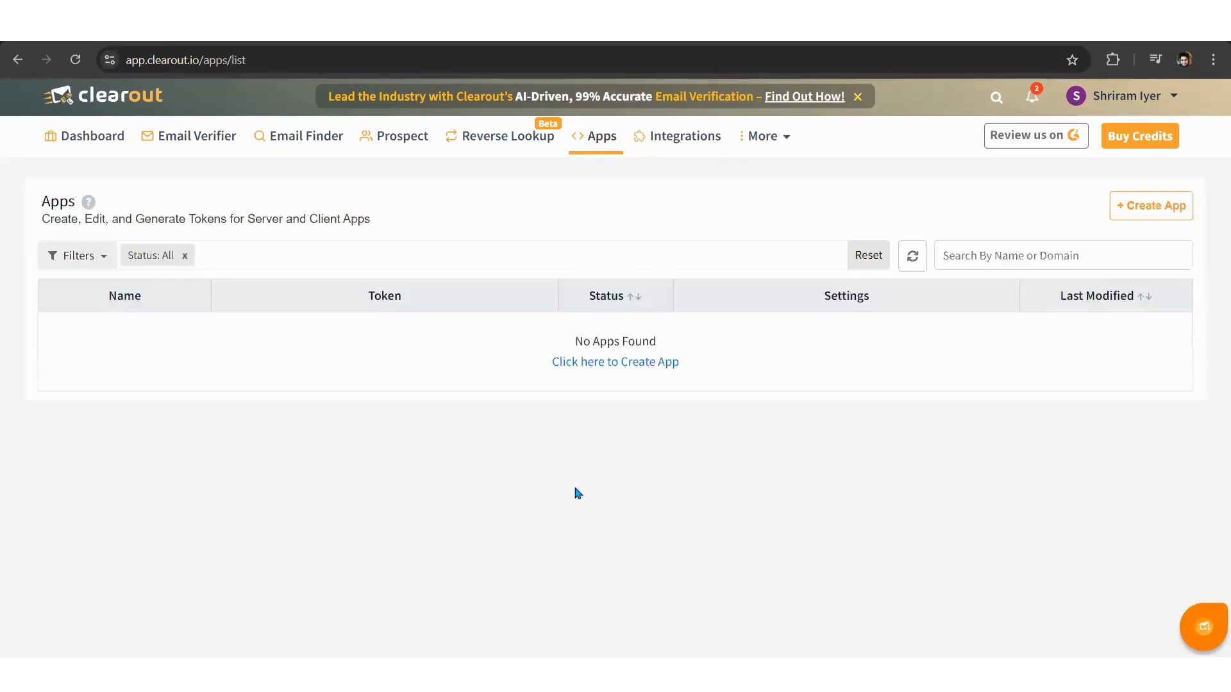
Copy the new Hubspot Workflow app's API token and paste it into the Authorization header of the HubSpot custom code.
scroll(438, 497, "down", 10)
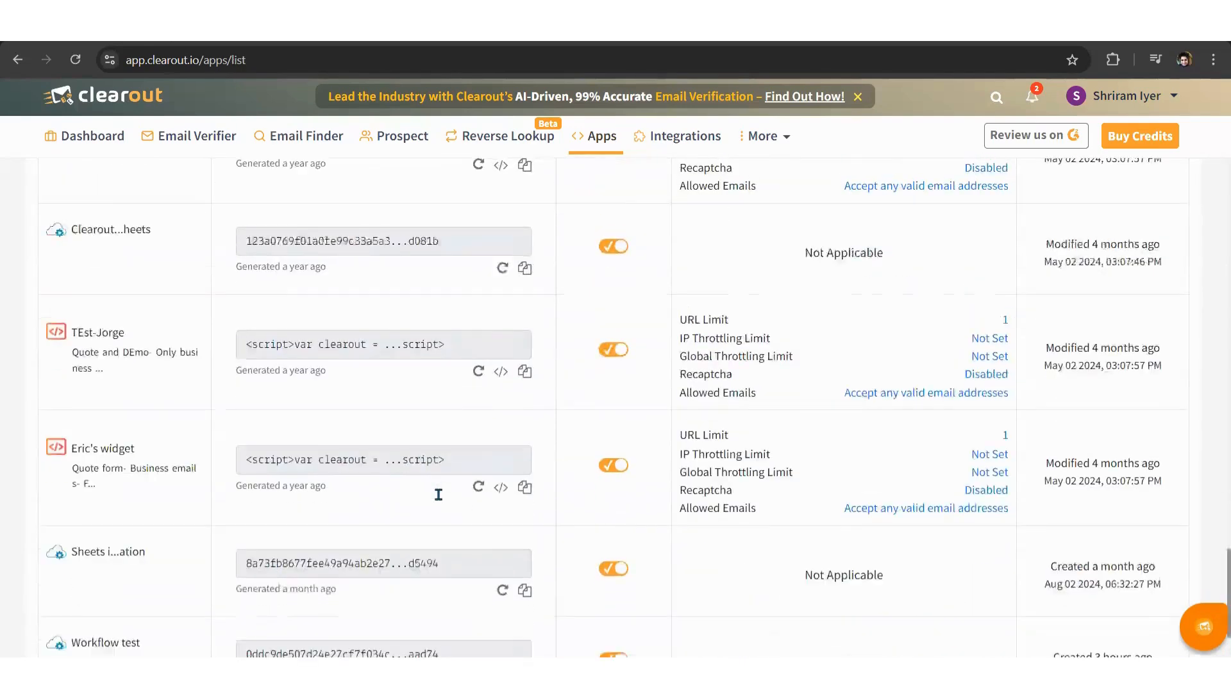
scroll(438, 495, "down", 2)
left_click(525, 630)
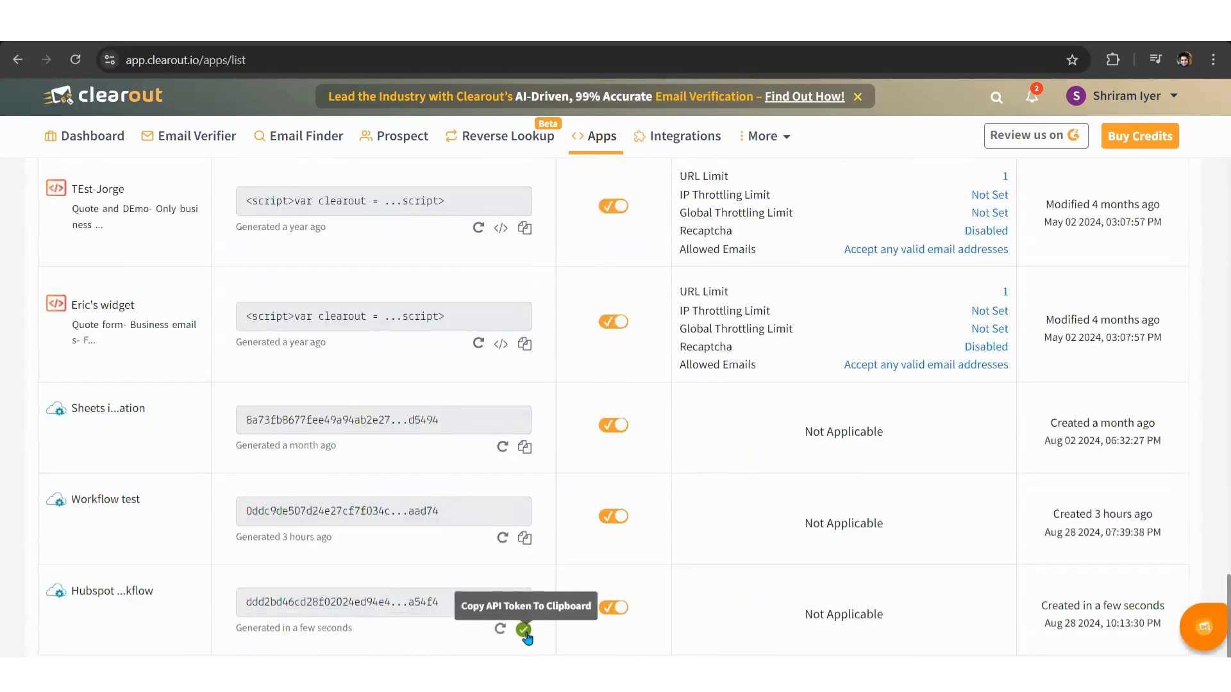
key("alt+Tab")
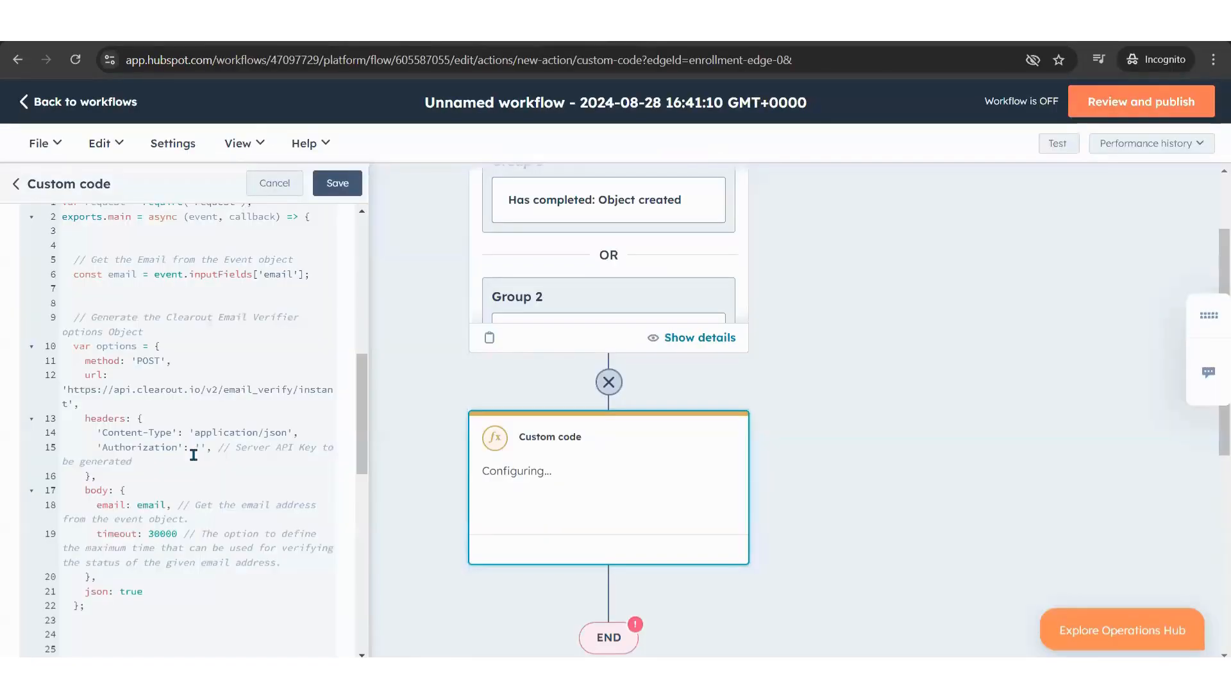
left_click(200, 454)
key("ctrl+v")
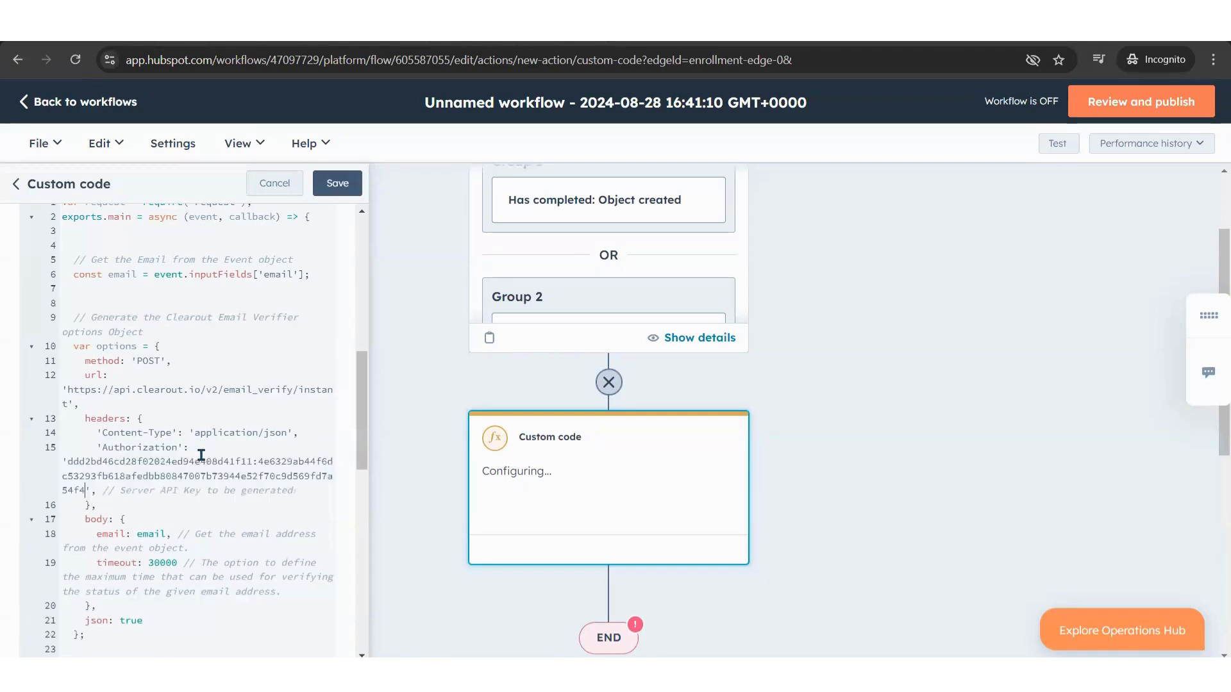
Go through the rest of the code down to the data outputs and save the custom code action.
scroll(225, 452, "down", 10)
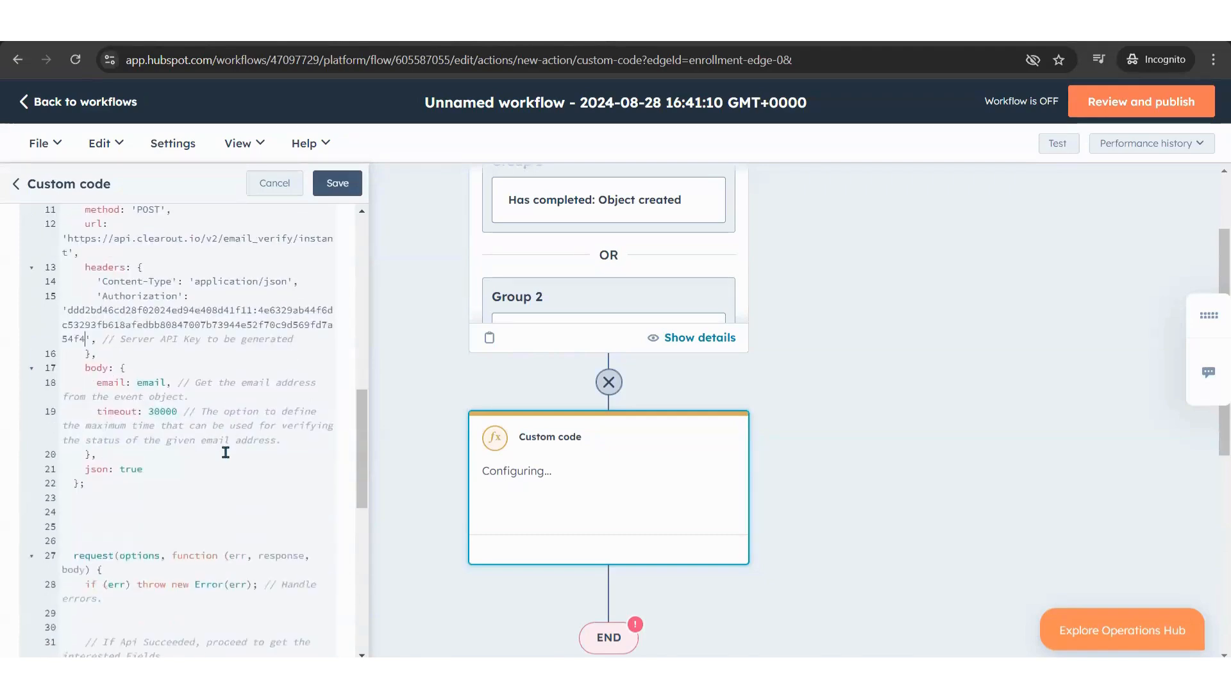
scroll(226, 453, "down", 2)
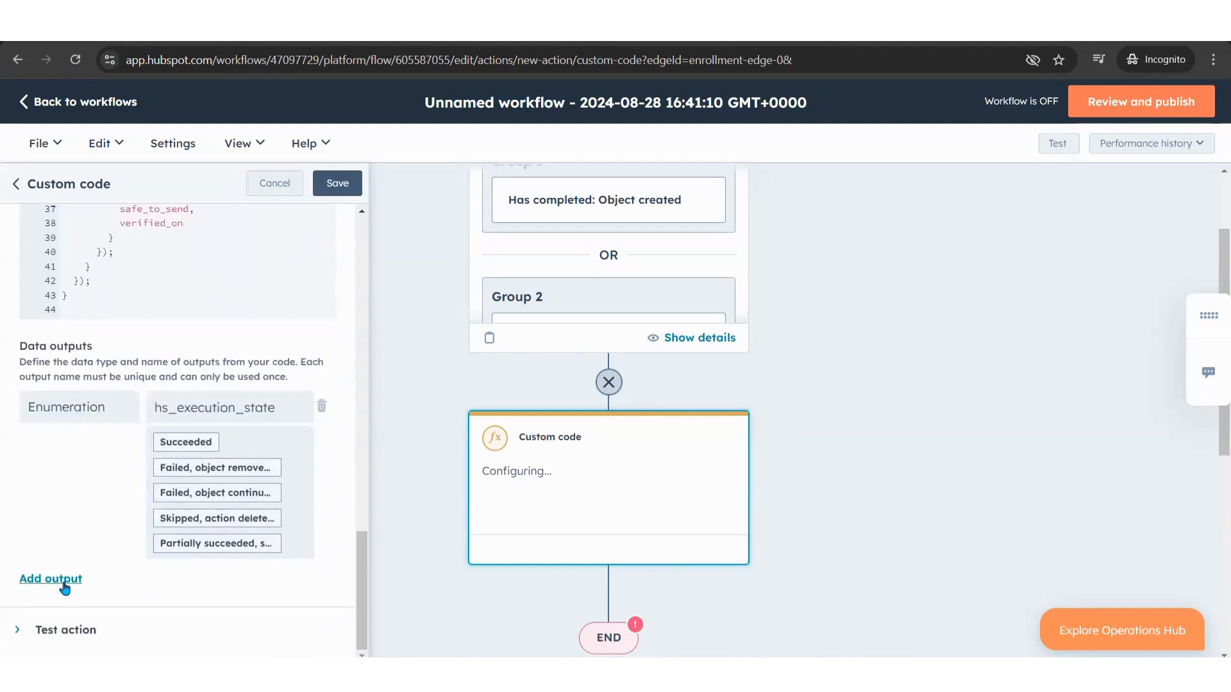
left_click(333, 192)
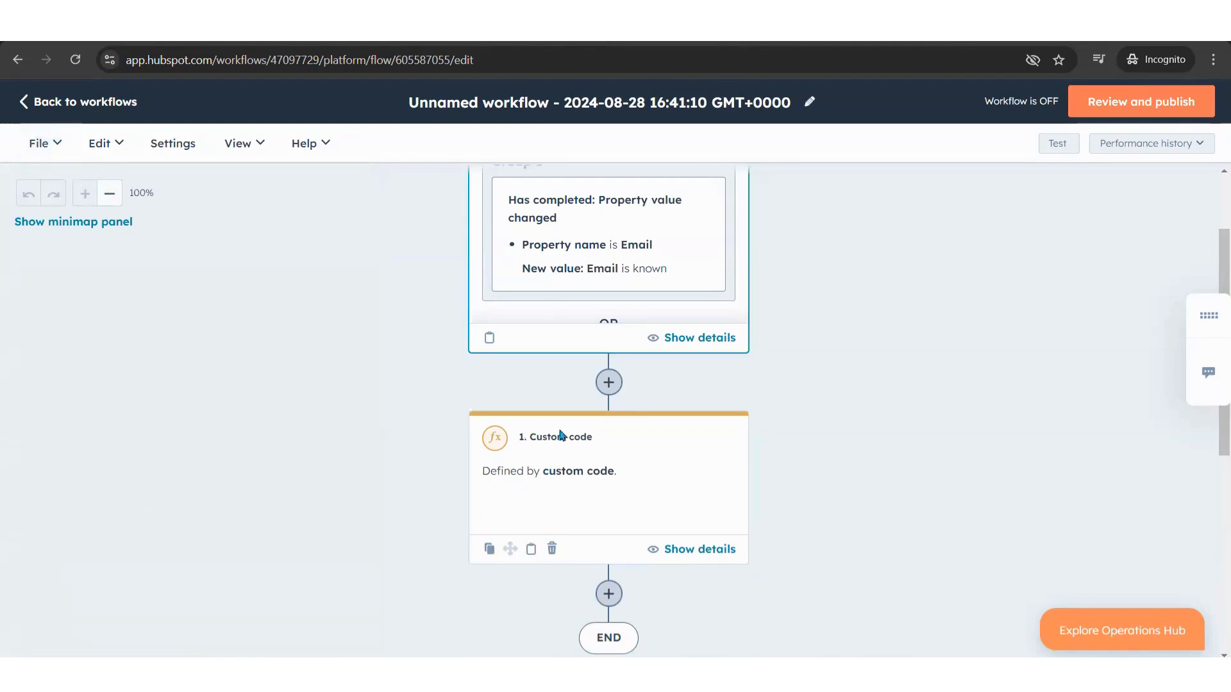
Reopen the custom code action and add a data output with the String data type.
left_click(554, 474)
scroll(129, 426, "down", 10)
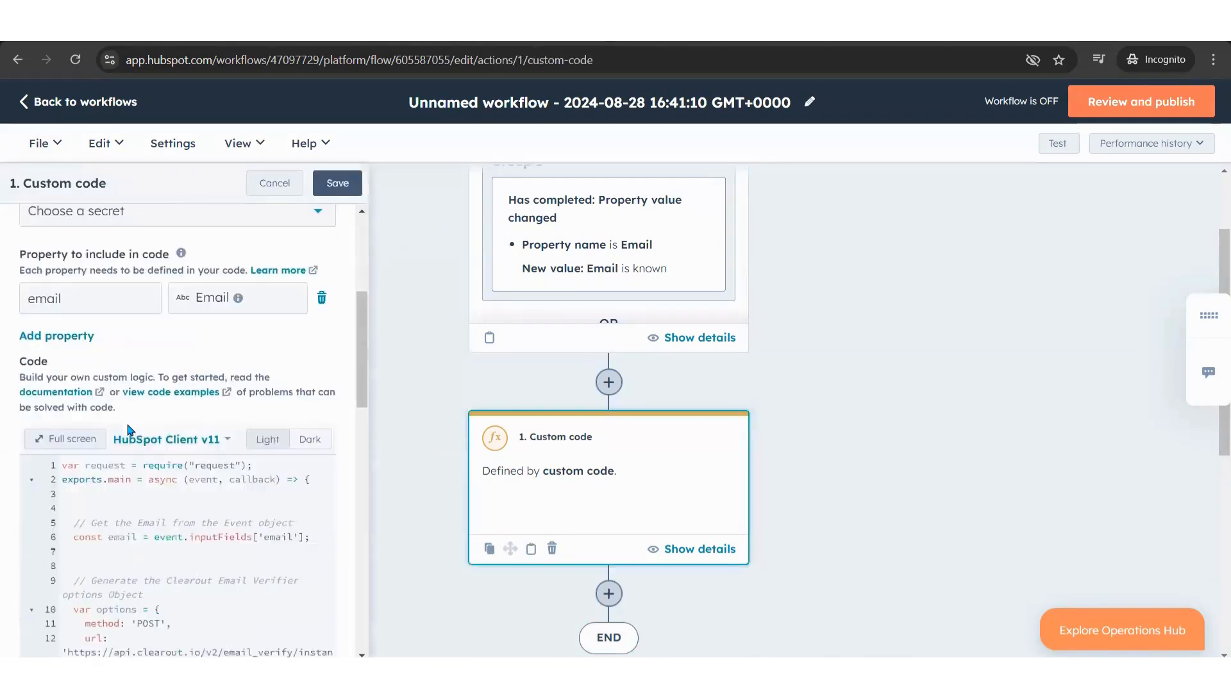
scroll(128, 426, "down", 5)
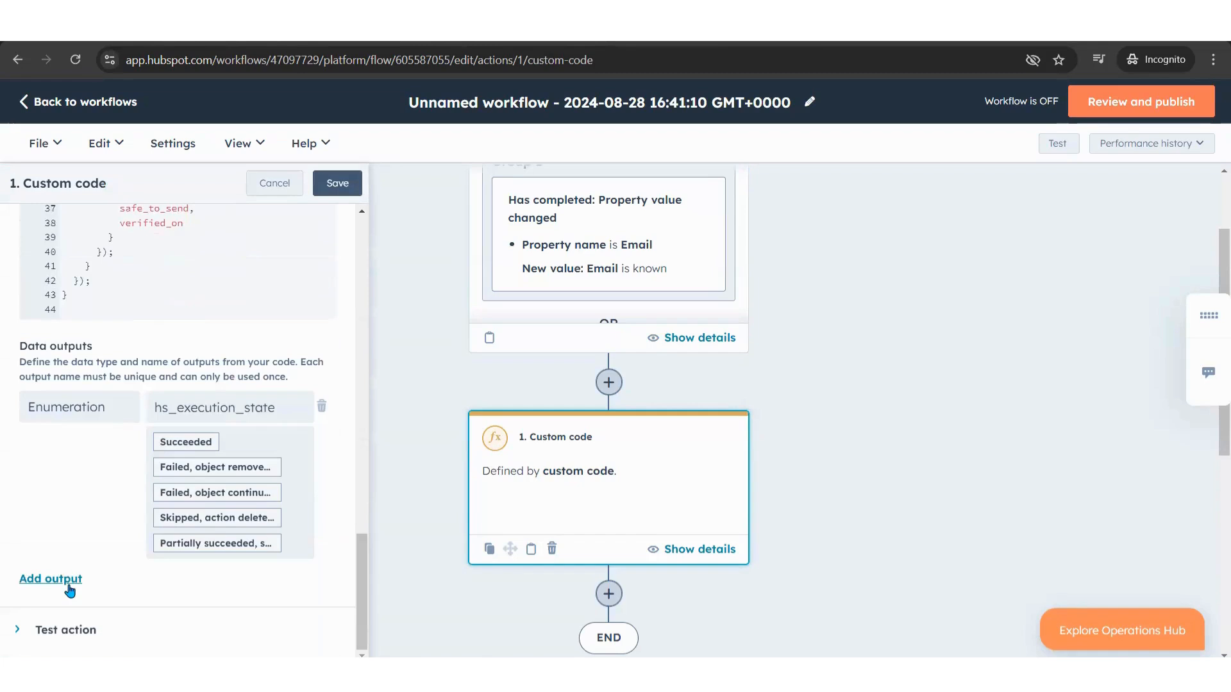
left_click(36, 581)
scroll(109, 549, "down", 1)
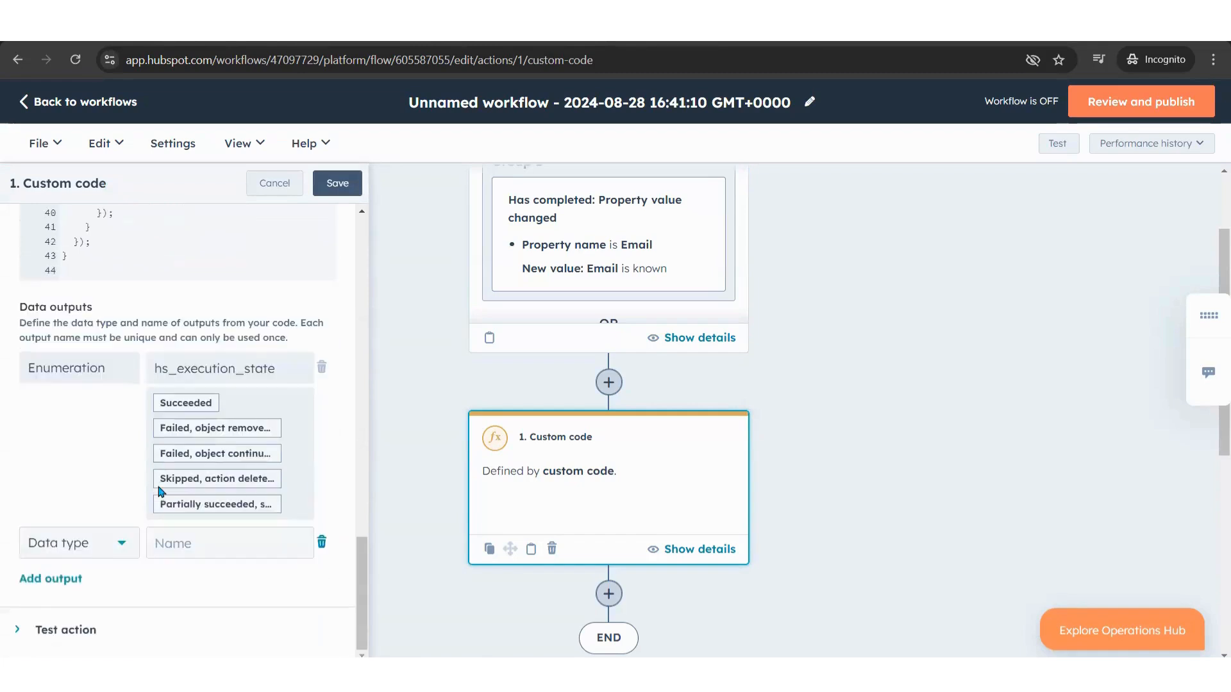
left_click(85, 553)
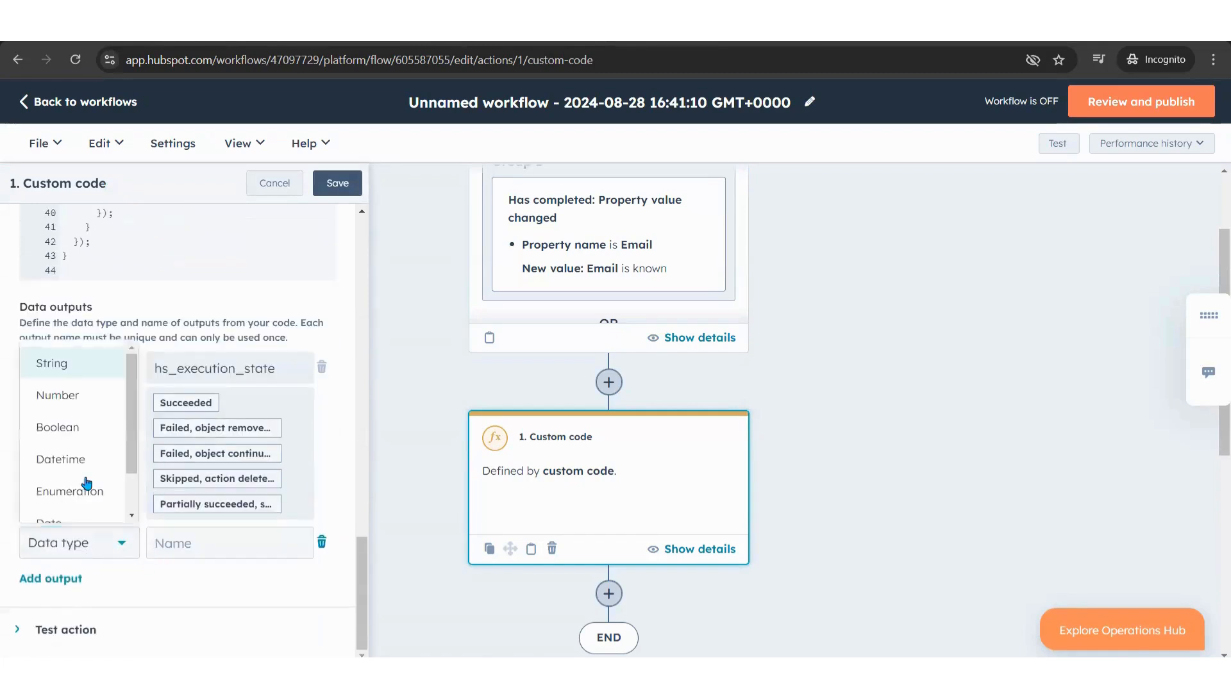
left_click(83, 372)
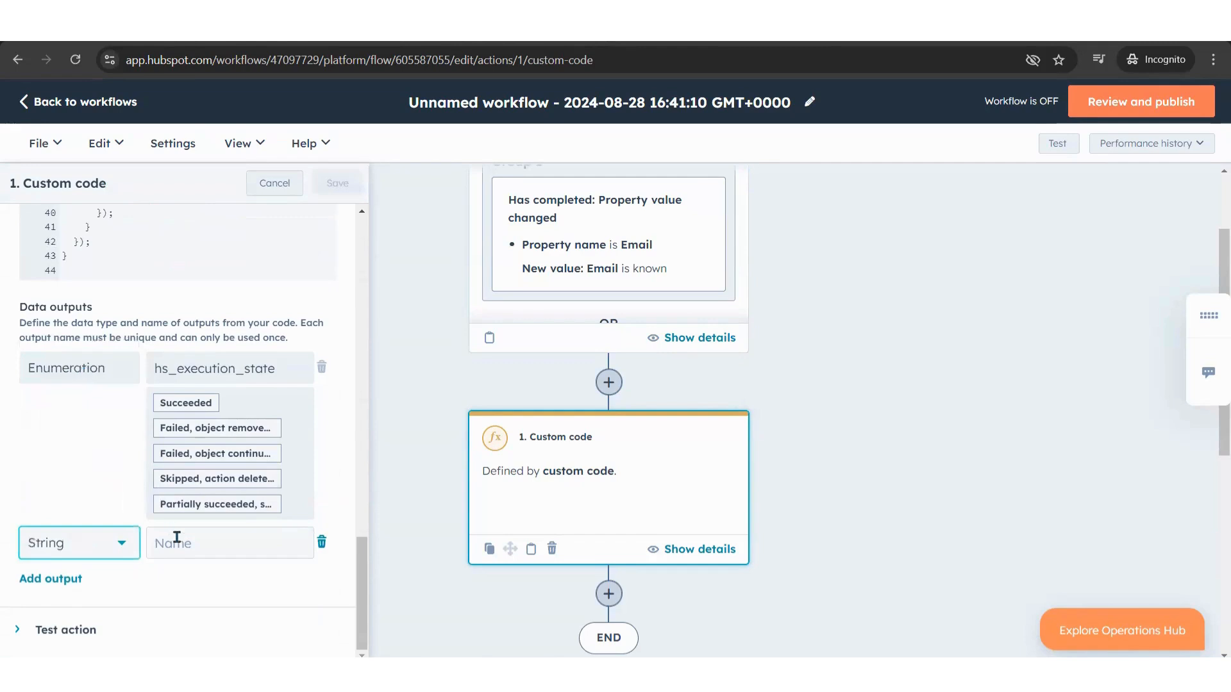
Check the outputFields in the code and name the new String output status.
scroll(205, 426, "up", 4)
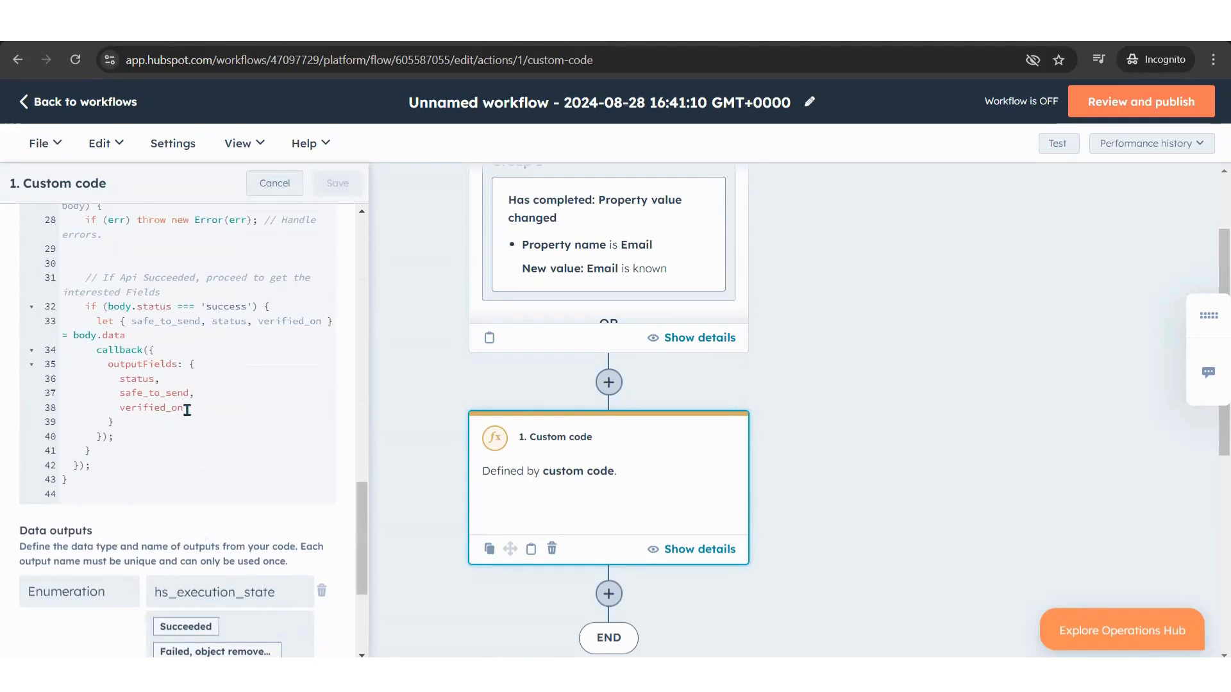
scroll(186, 411, "down", 2)
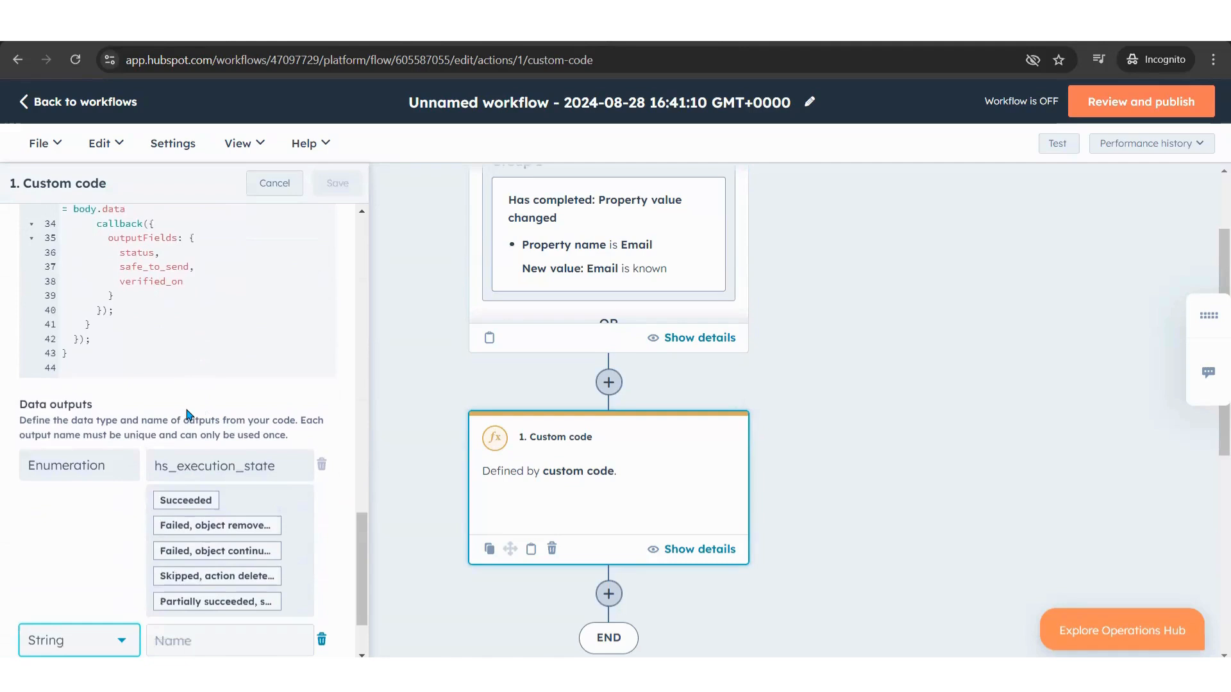
scroll(189, 415, "down", 1)
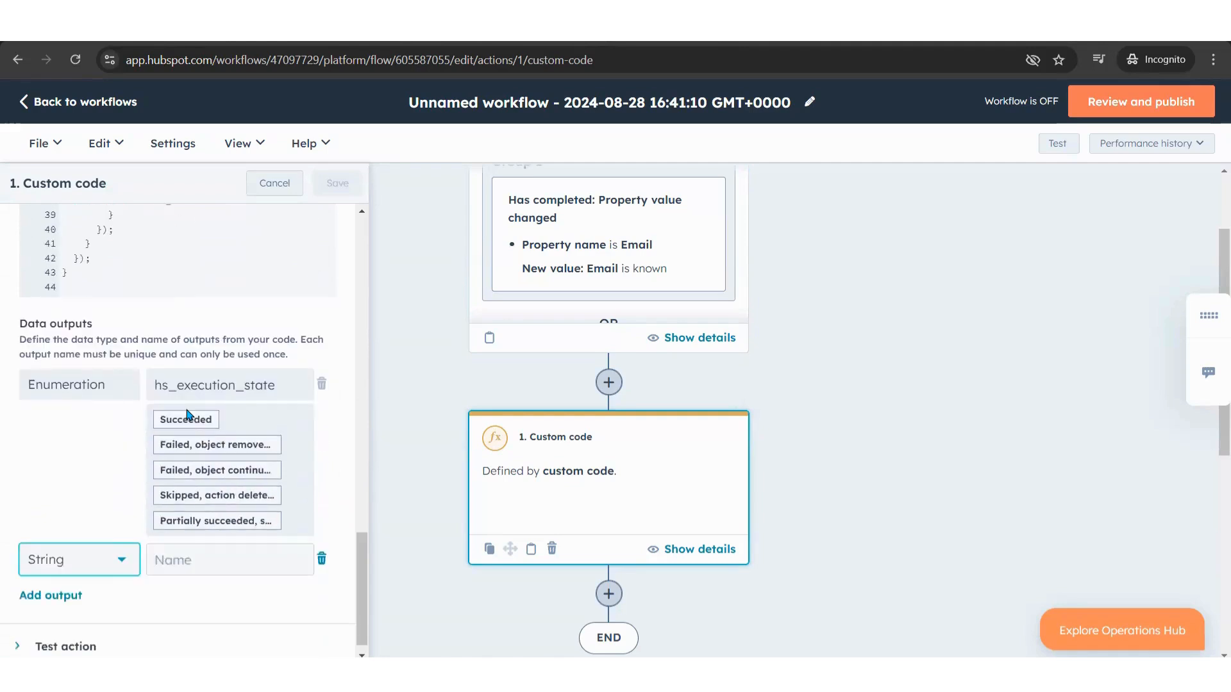
scroll(187, 410, "up", 2)
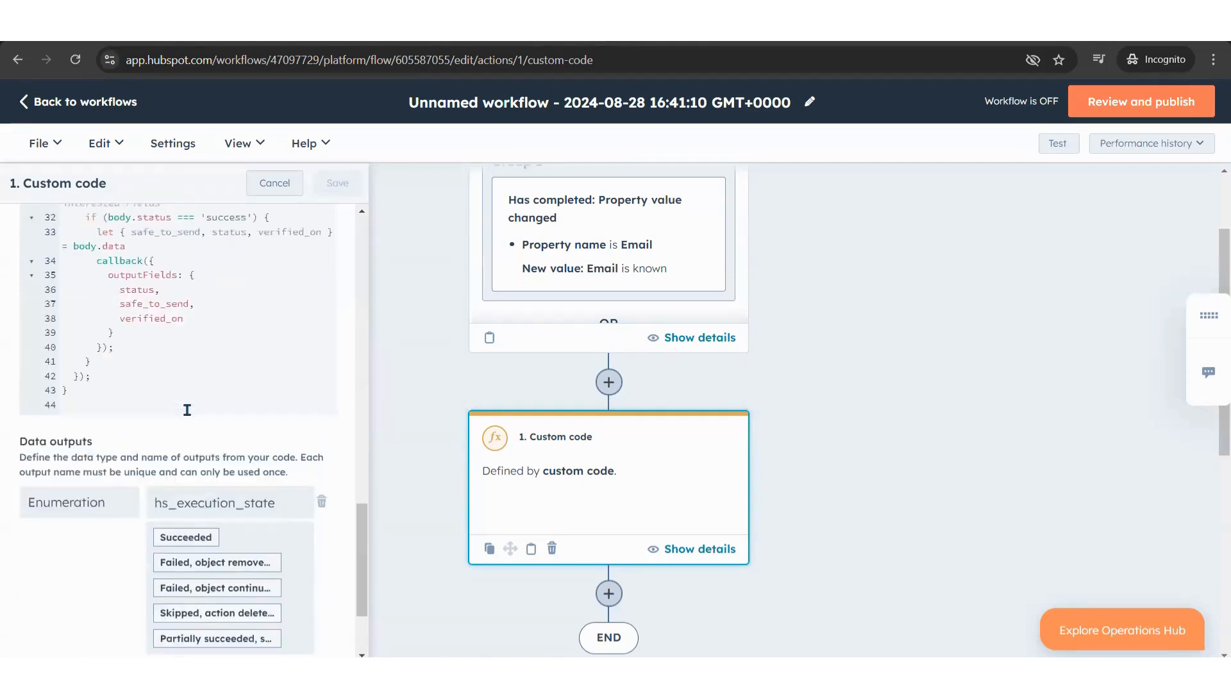
scroll(186, 410, "down", 2)
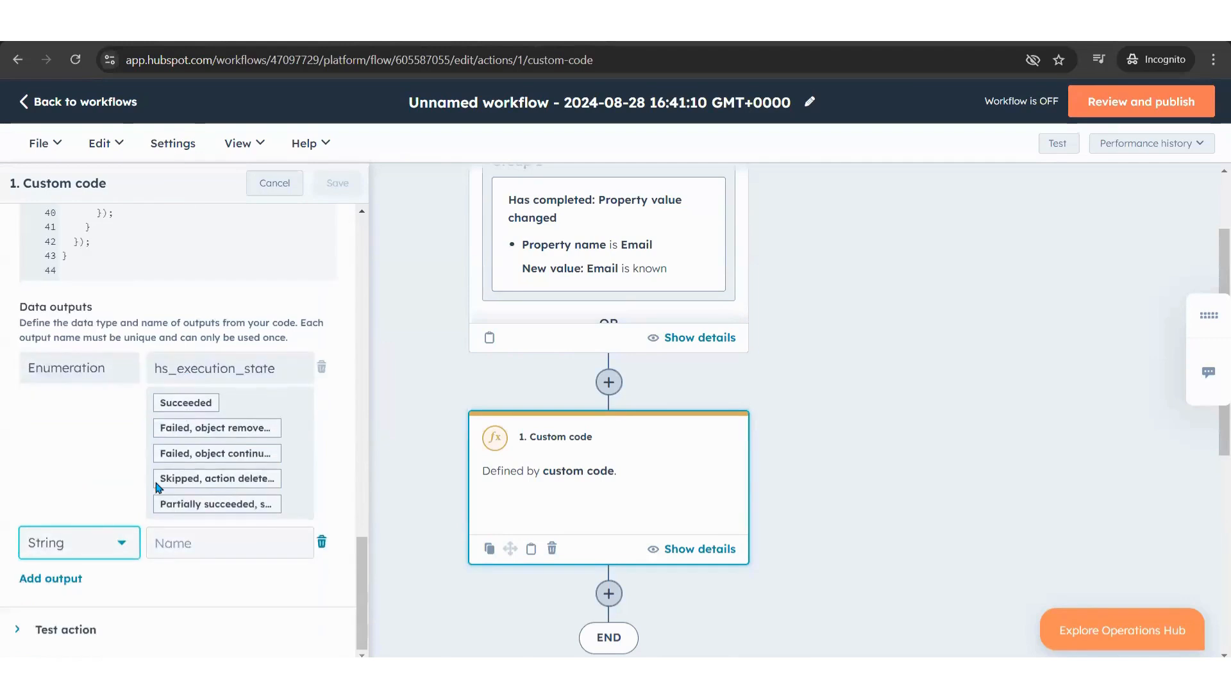
scroll(157, 487, "up", 1)
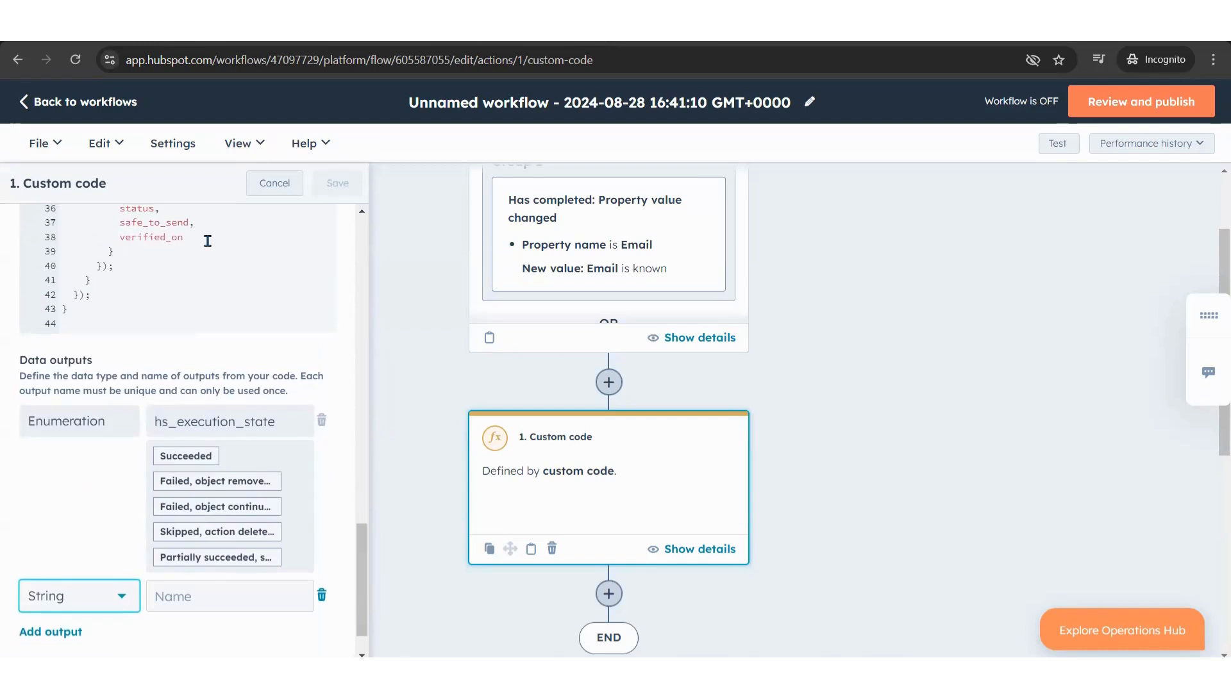
scroll(207, 241, "down", 1)
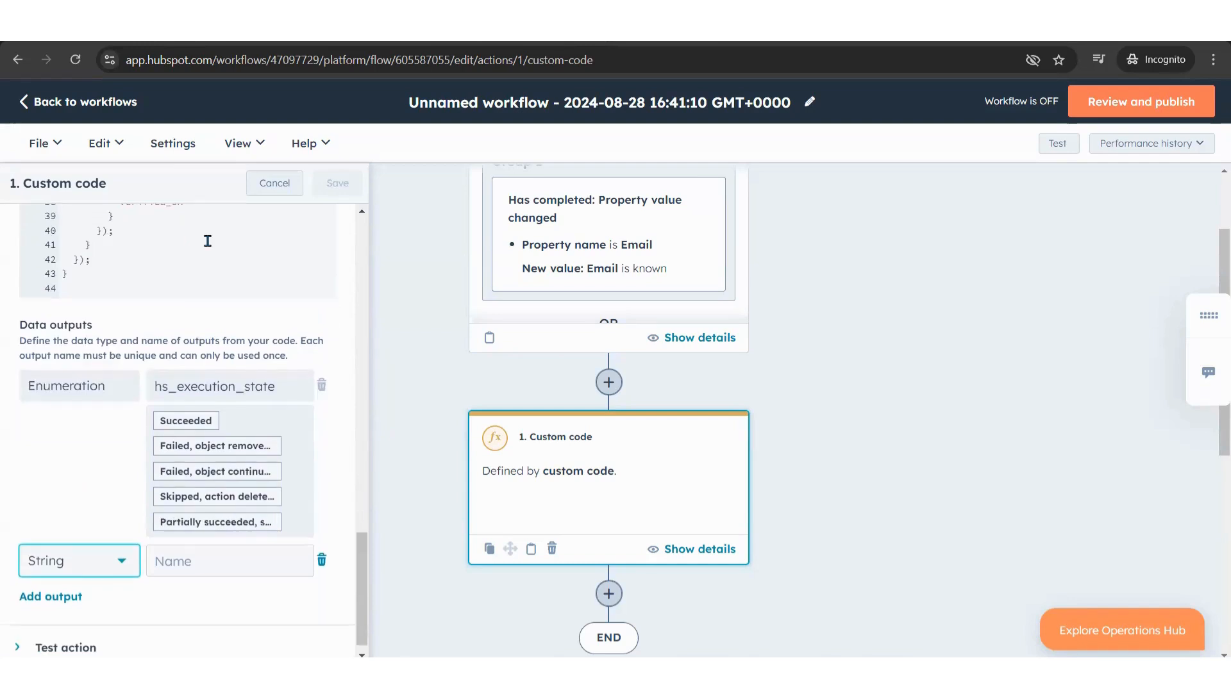
scroll(207, 241, "down", 1)
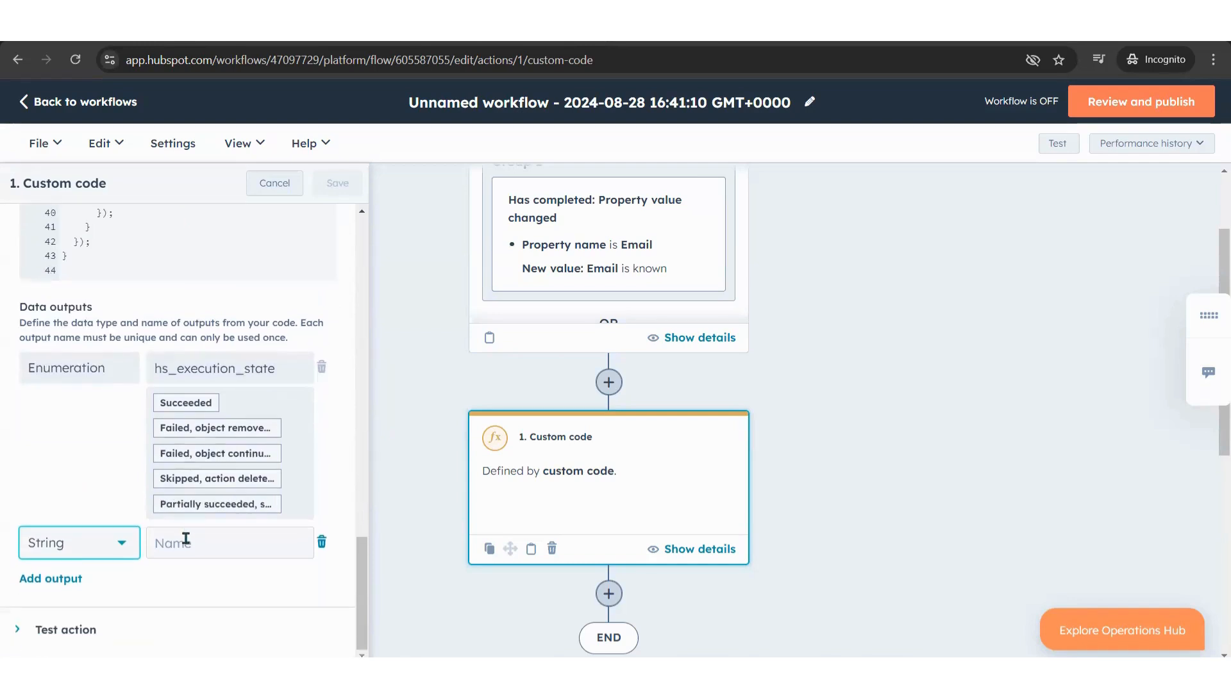
scroll(186, 538, "up", 3)
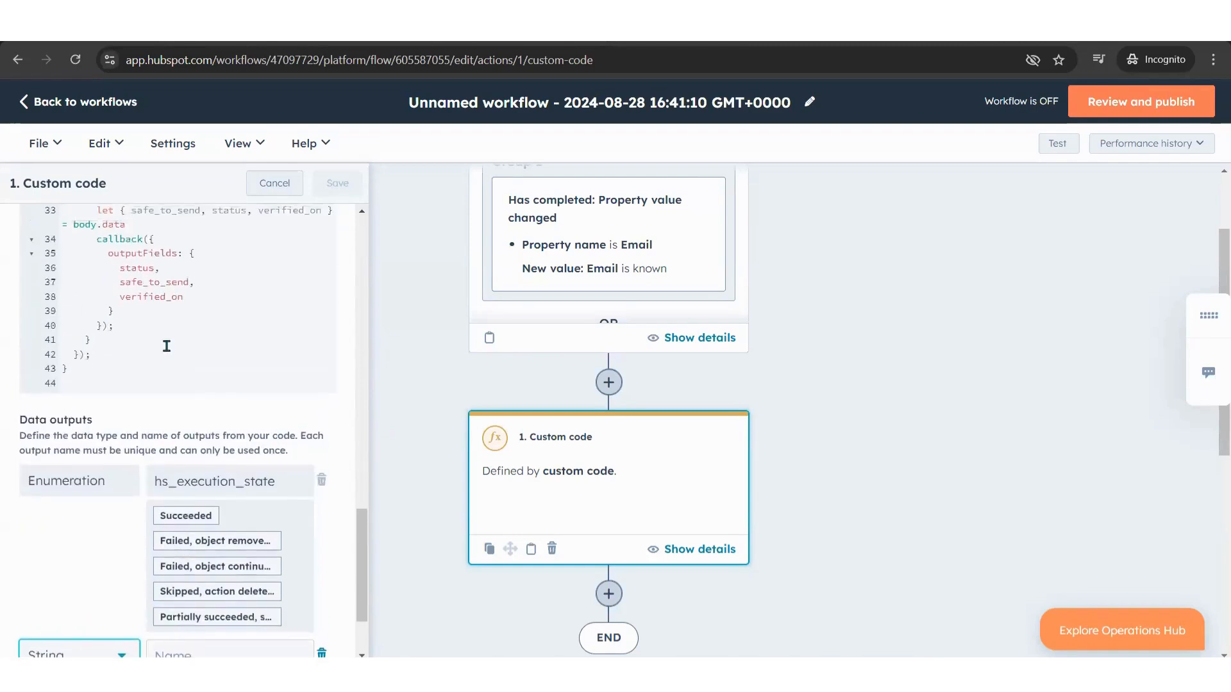
scroll(167, 346, "down", 3)
left_click(214, 541)
type("s")
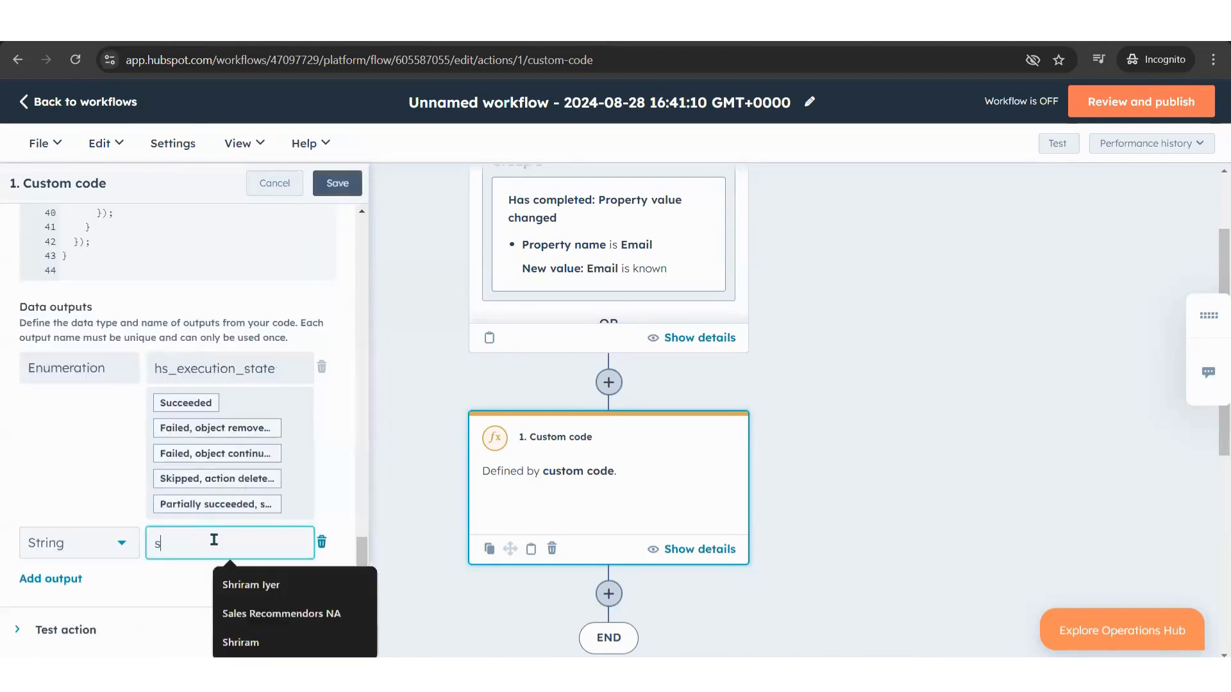
type("tatus")
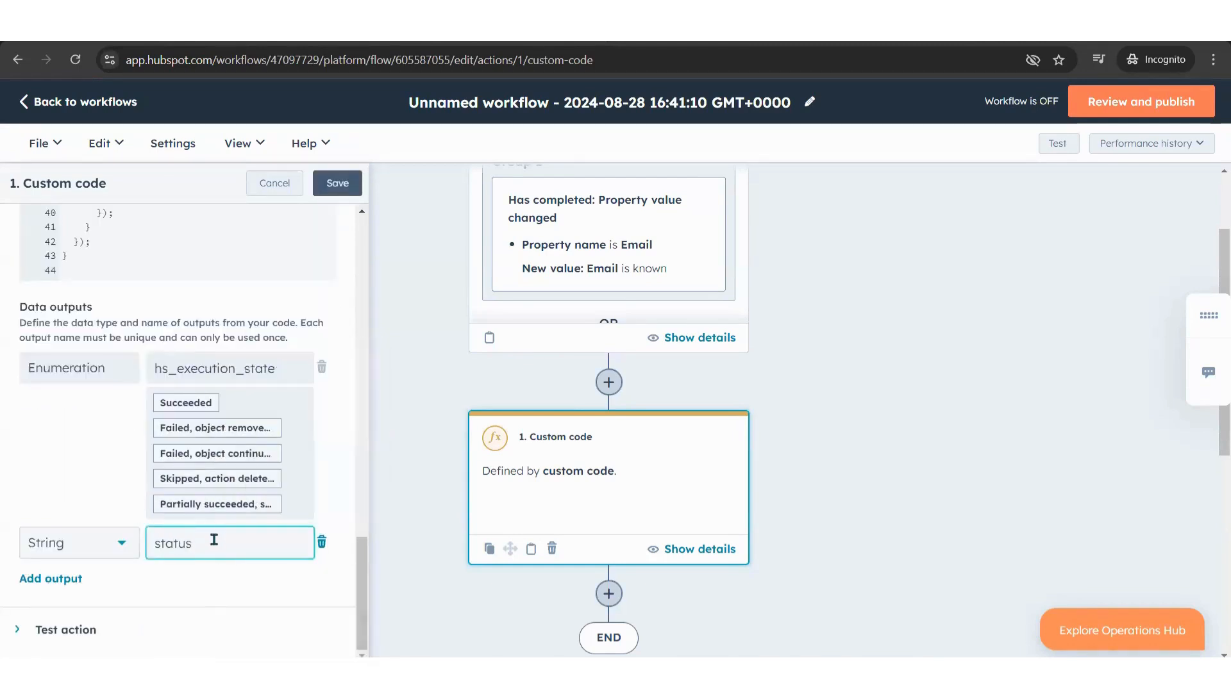
Add a String output named safe_to_send, copying the name from the code's outputFields, and add another empty output row.
left_click(66, 580)
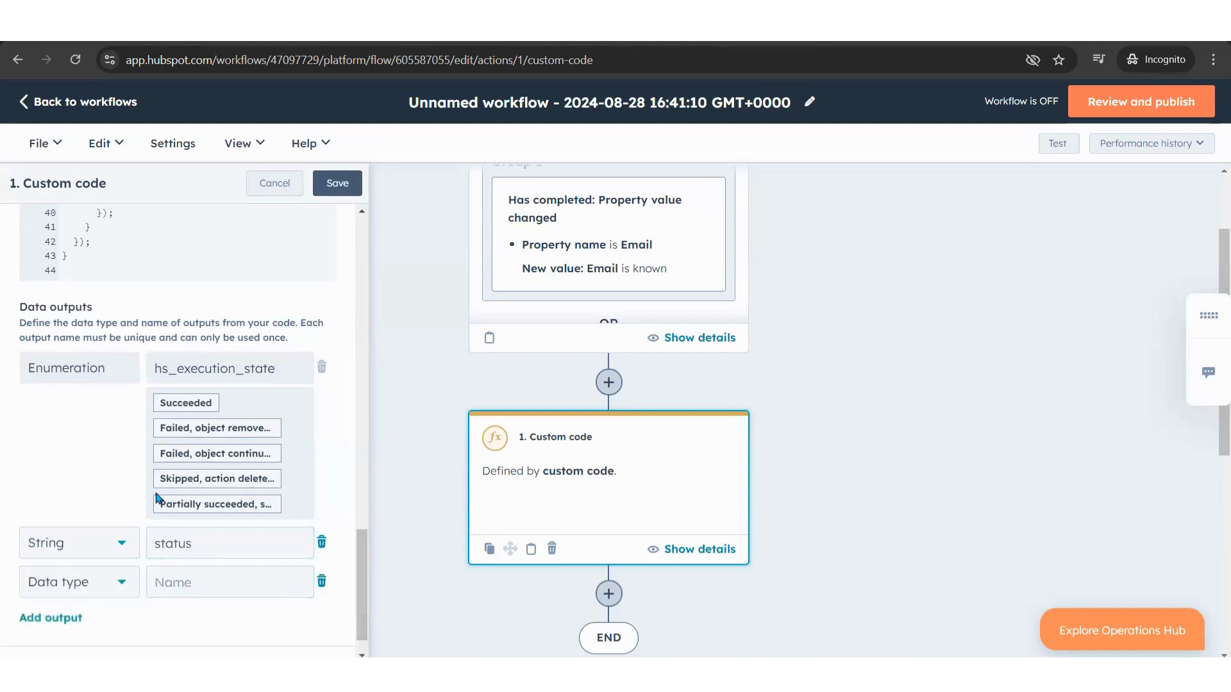
scroll(158, 499, "up", 3)
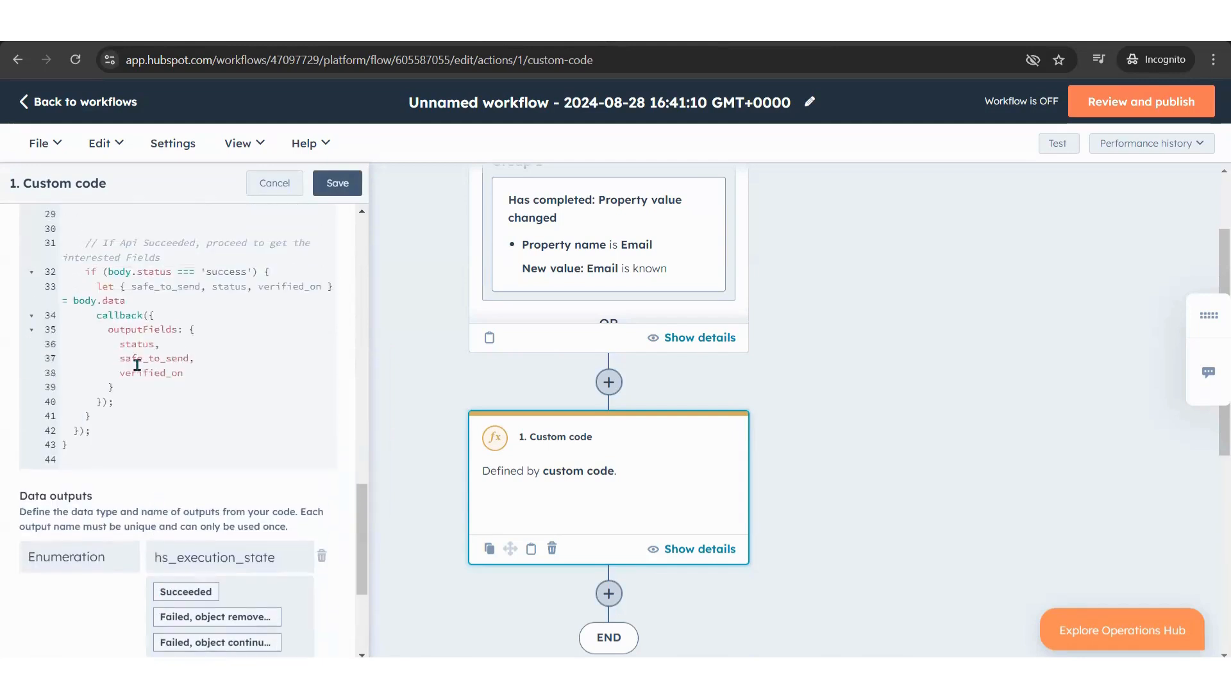
left_click_drag(190, 357, 123, 363)
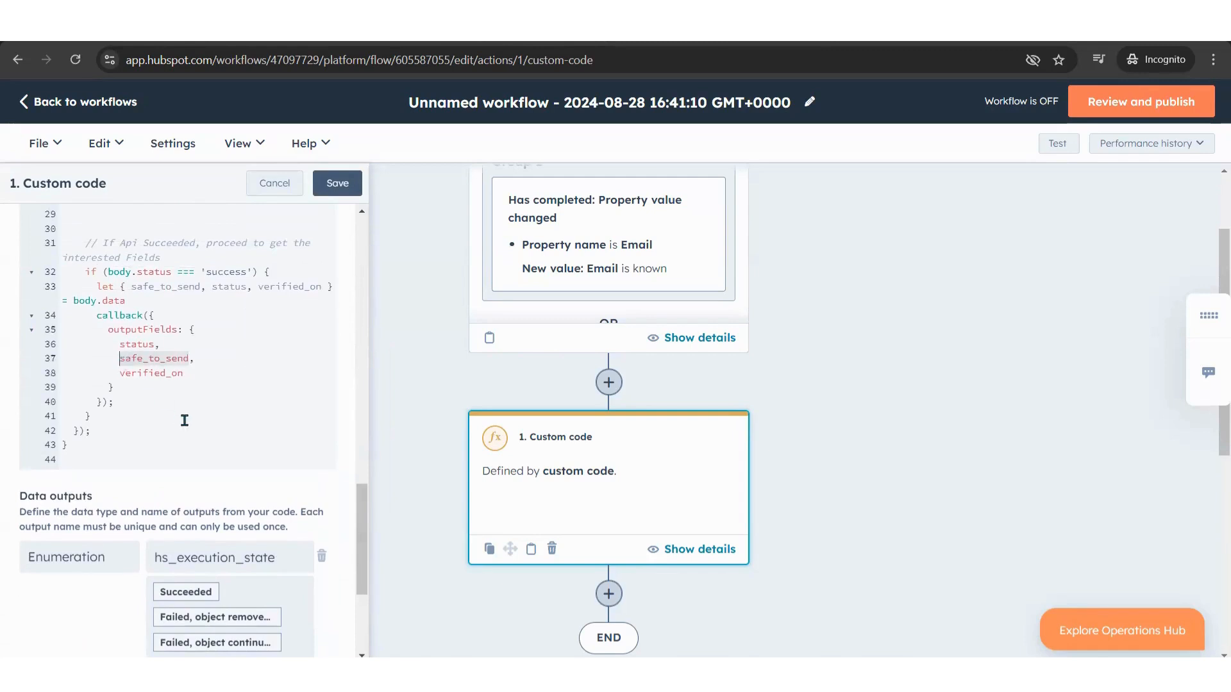
scroll(186, 423, "down", 4)
left_click(178, 545)
type("safe_to_send")
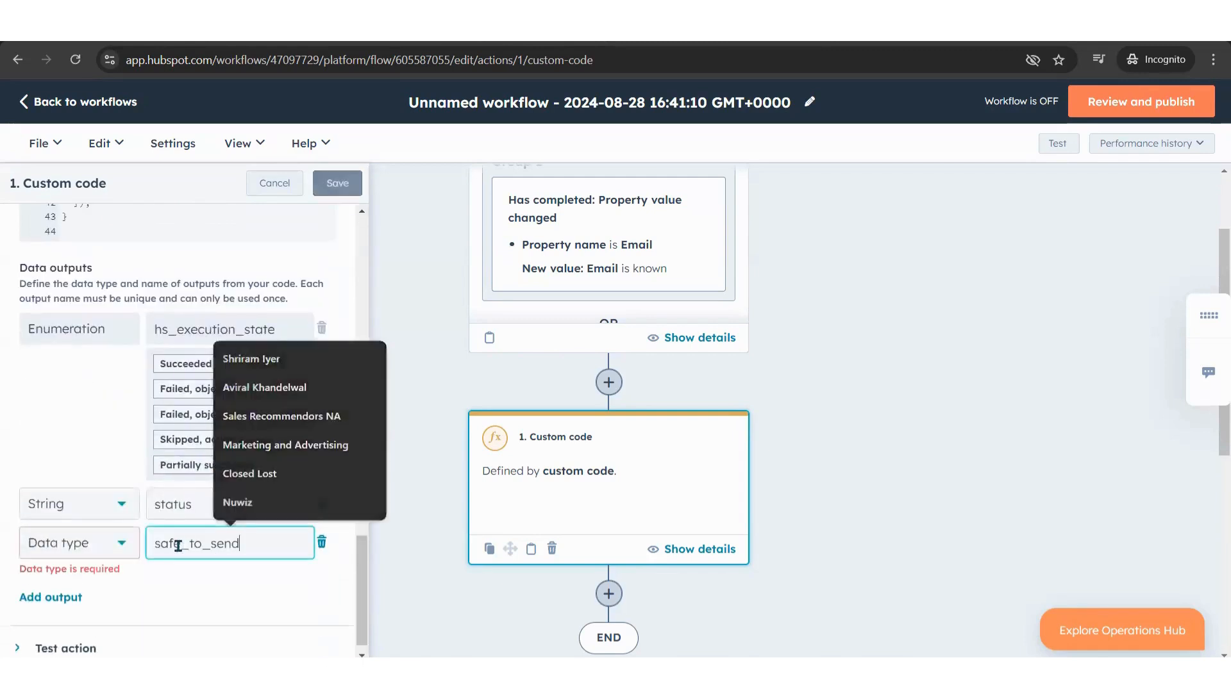
left_click(66, 593)
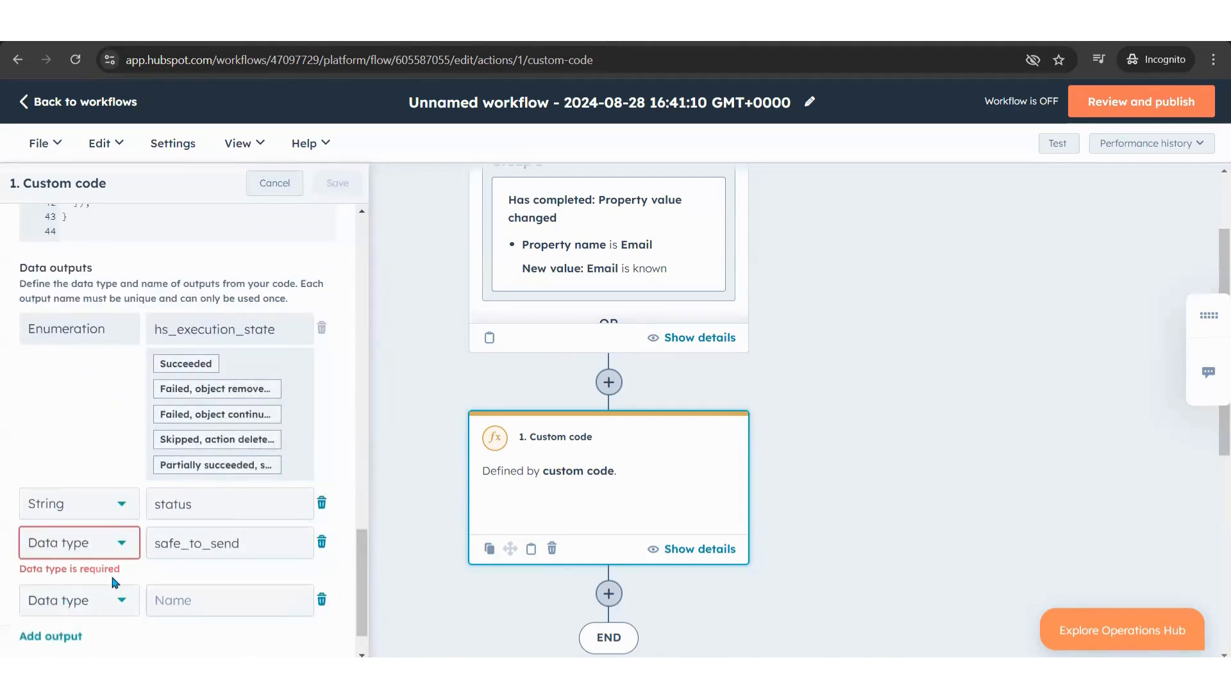
left_click(95, 546)
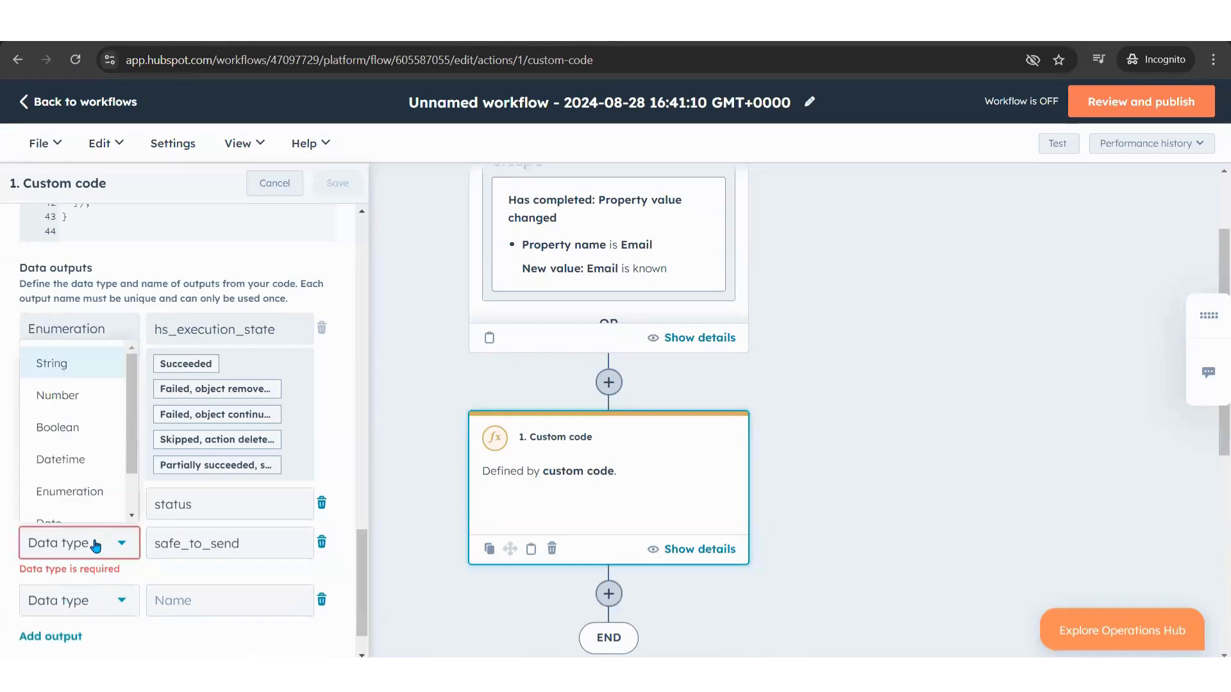
left_click(96, 357)
scroll(90, 493, "down", 1)
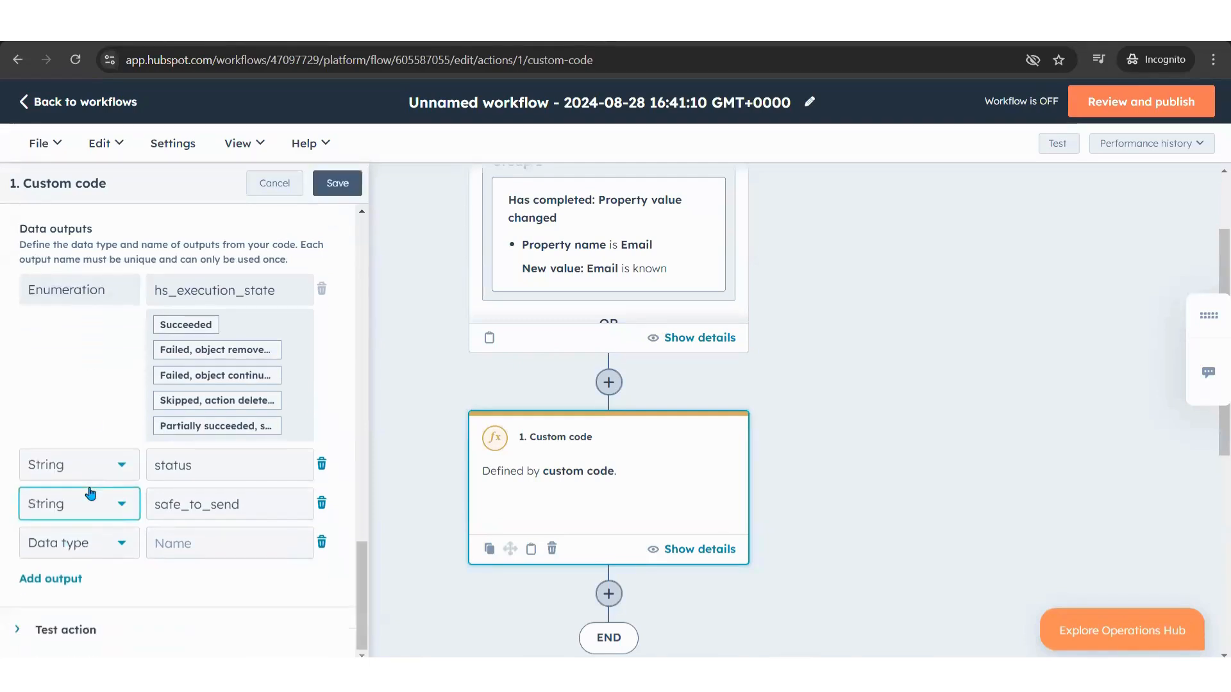
Set the empty output to String, name it verified_on by copying from the code, and save the custom code action.
left_click(60, 554)
scroll(128, 413, "up", 3)
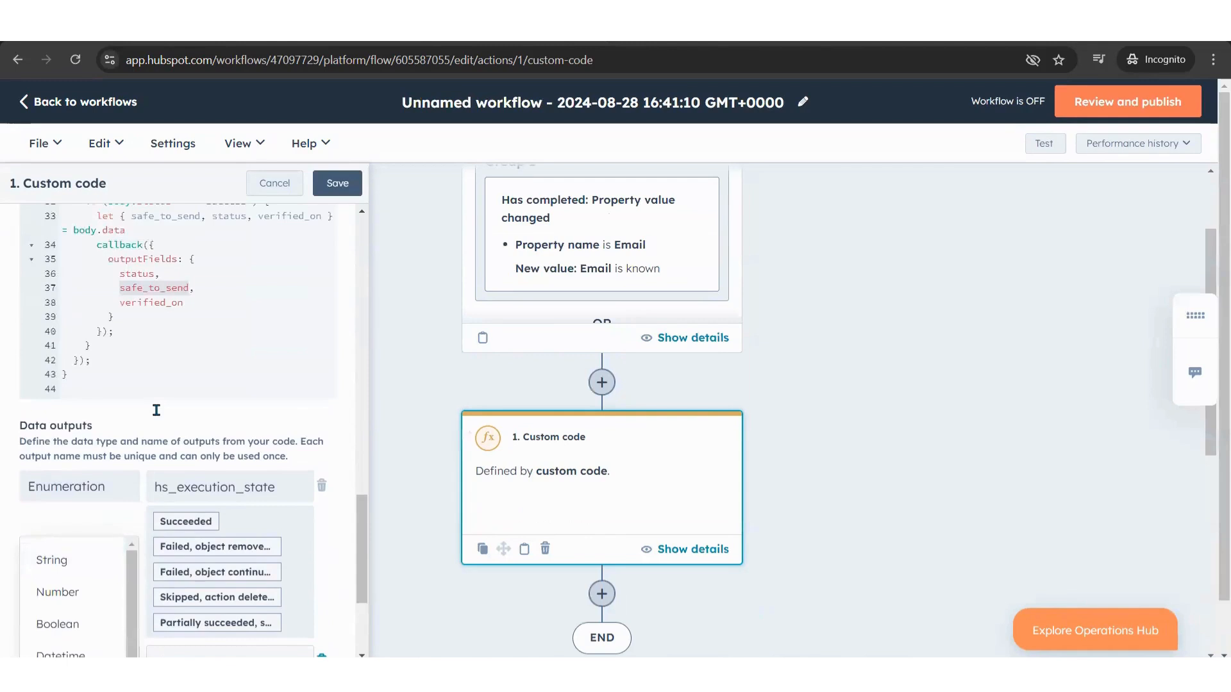
scroll(156, 410, "down", 3)
left_click(70, 383)
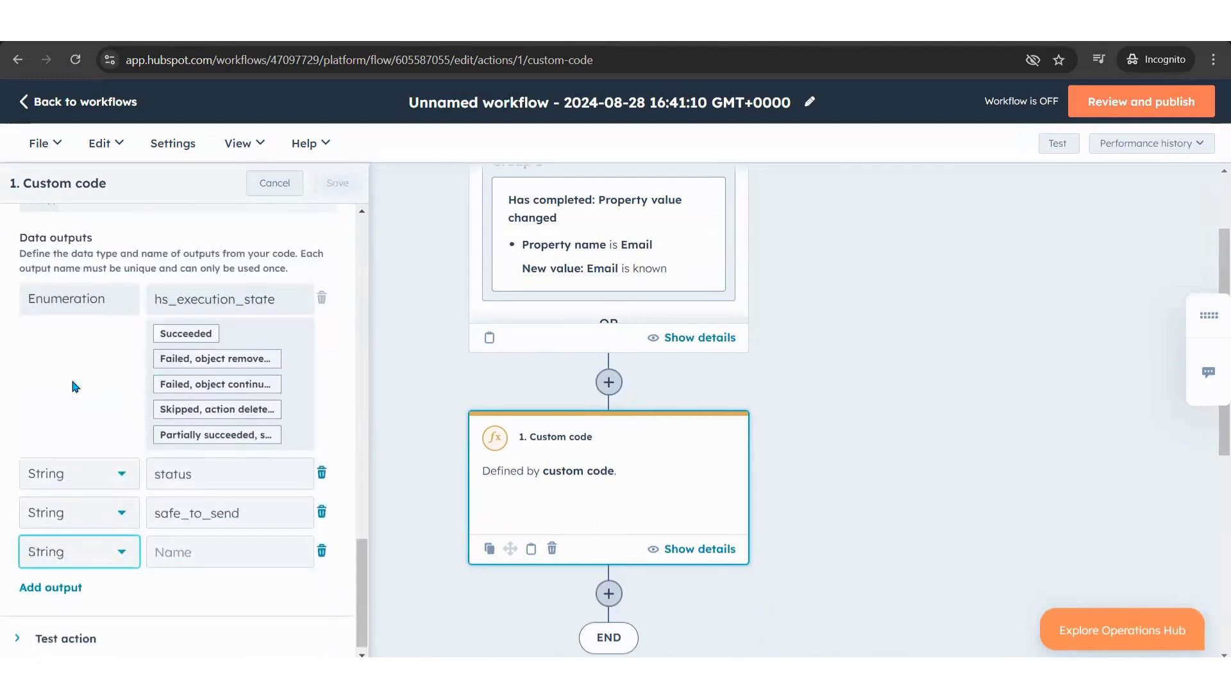
scroll(155, 357, "up", 2)
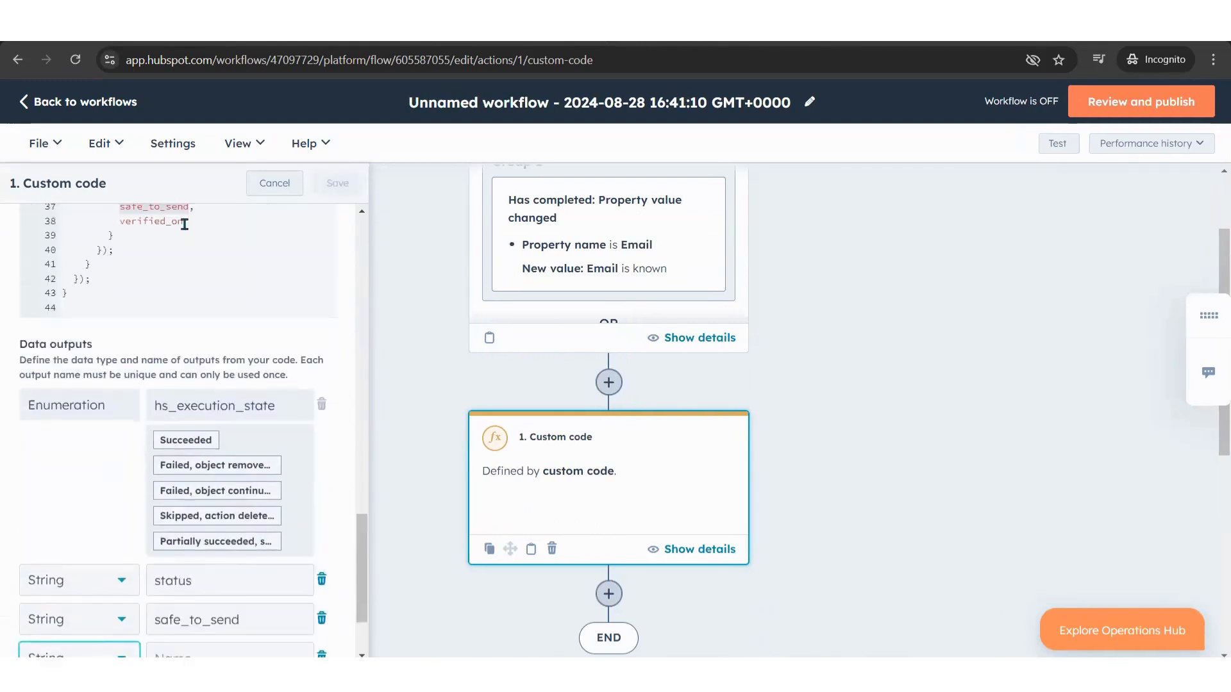
left_click_drag(184, 224, 123, 226)
key("ctrl+c")
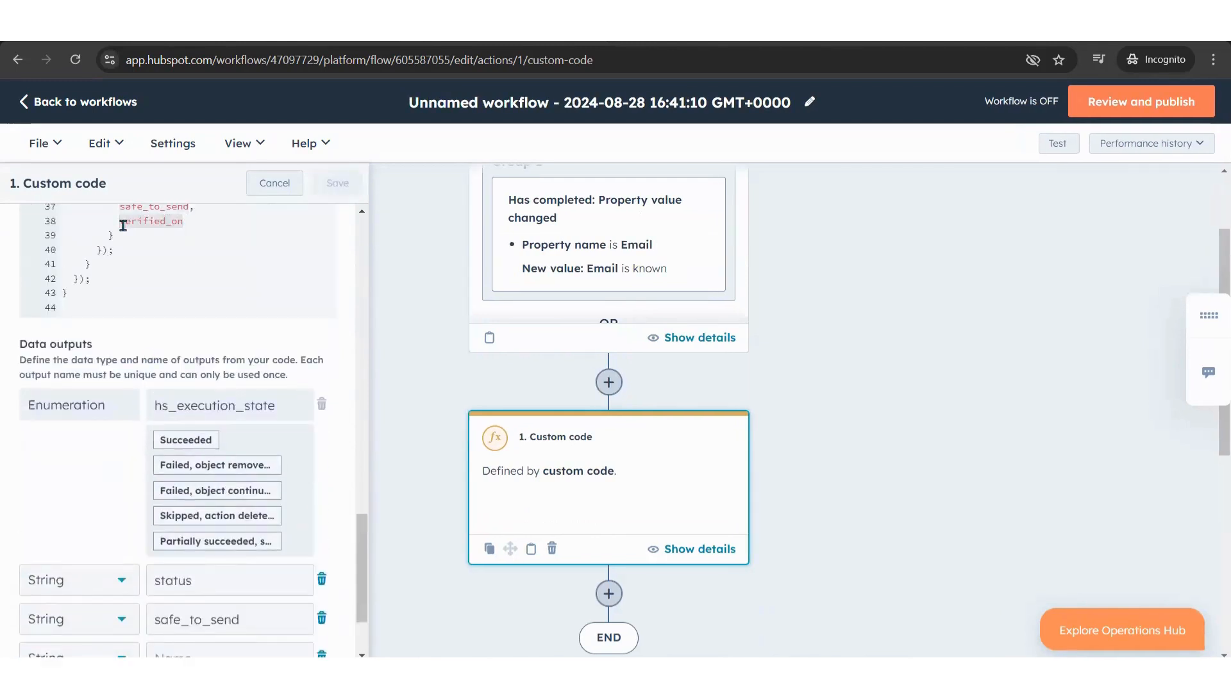
scroll(199, 318, "down", 3)
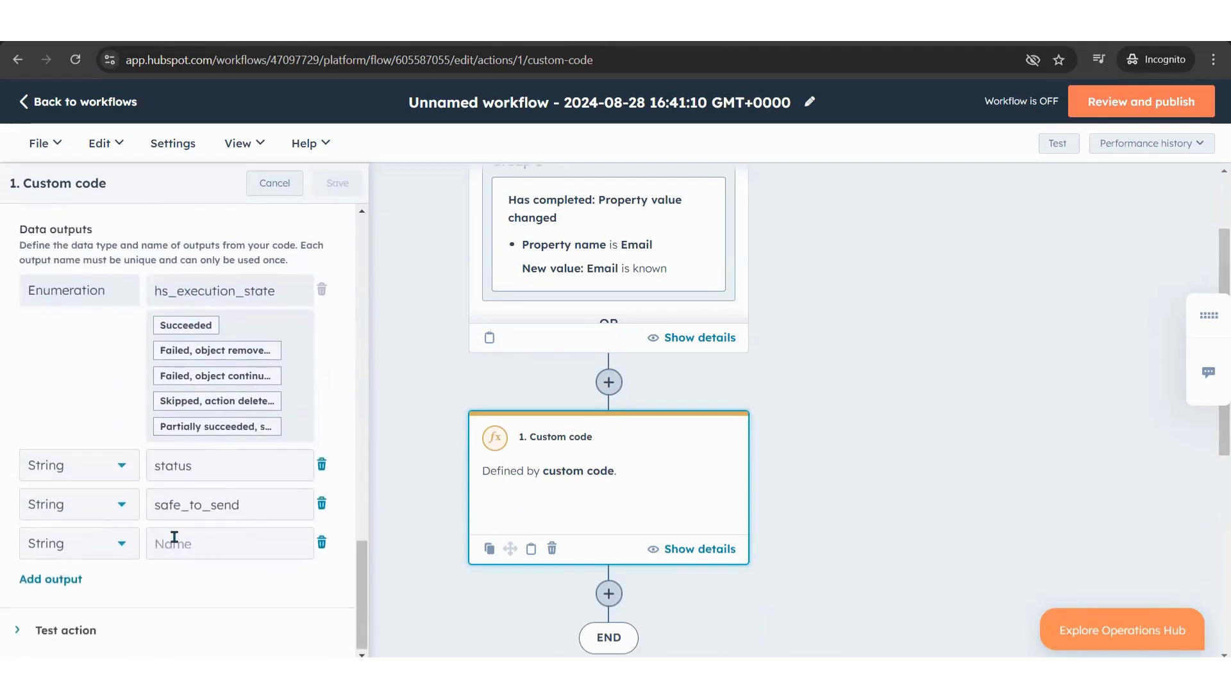
left_click(174, 537)
key("ctrl+v")
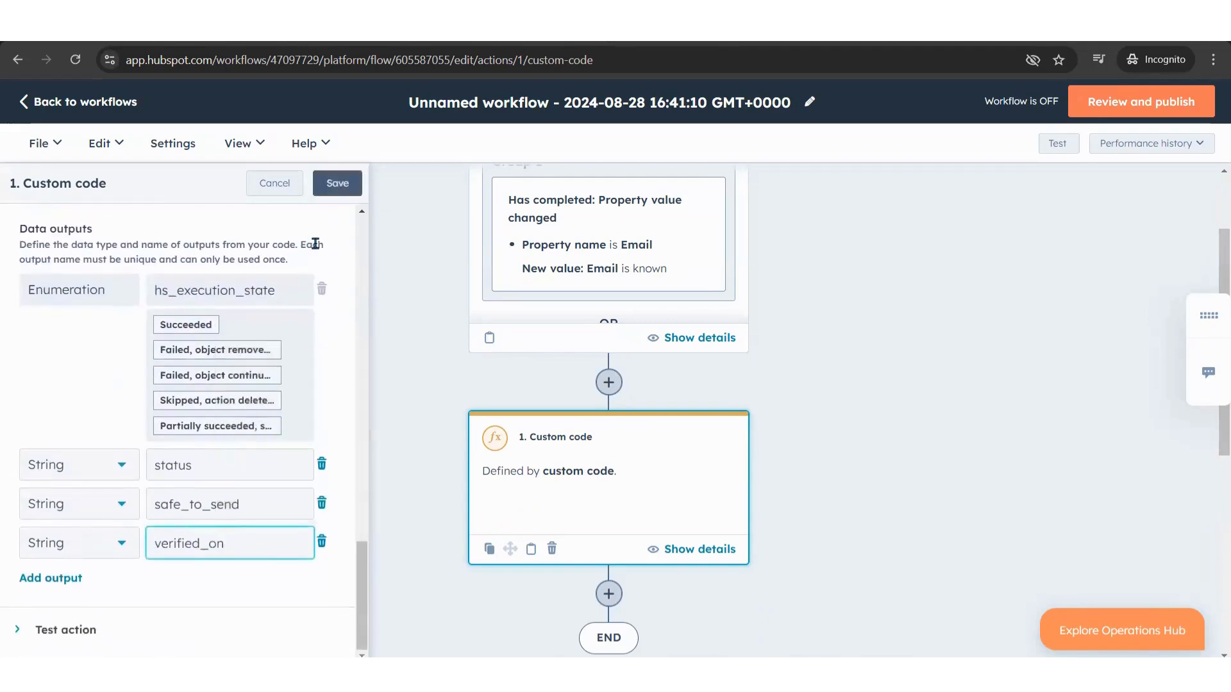
left_click(341, 190)
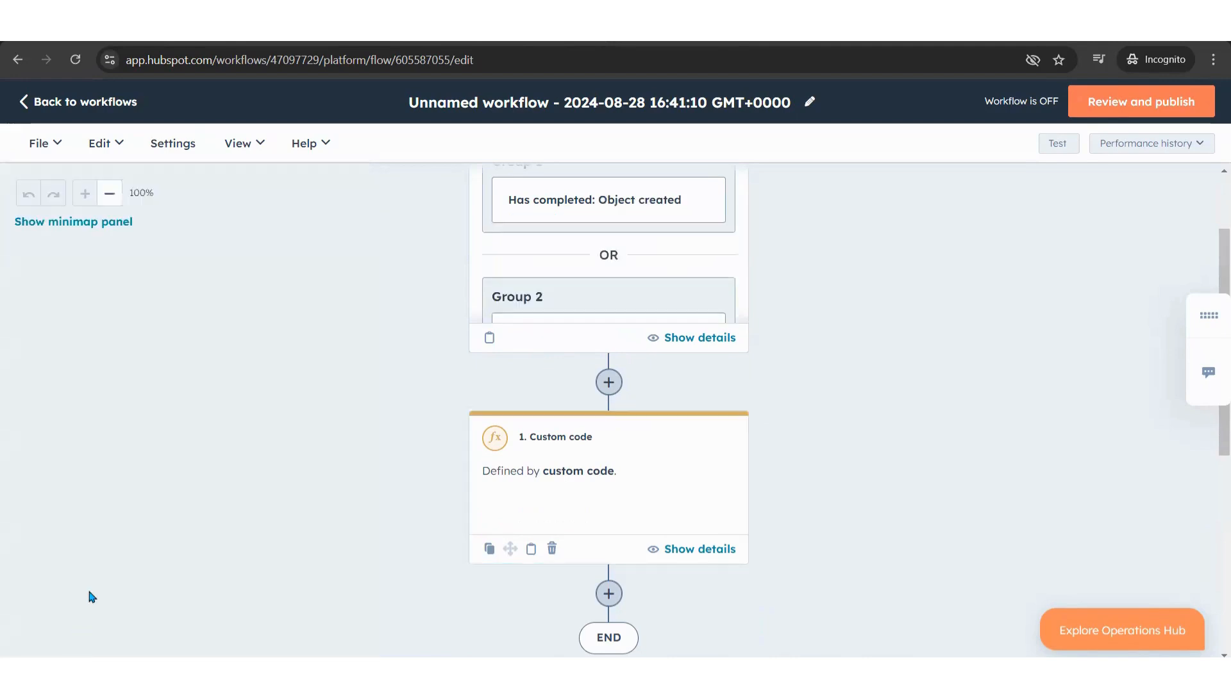
Test the custom code action on an existing contact and review the returned data outputs.
left_click(610, 466)
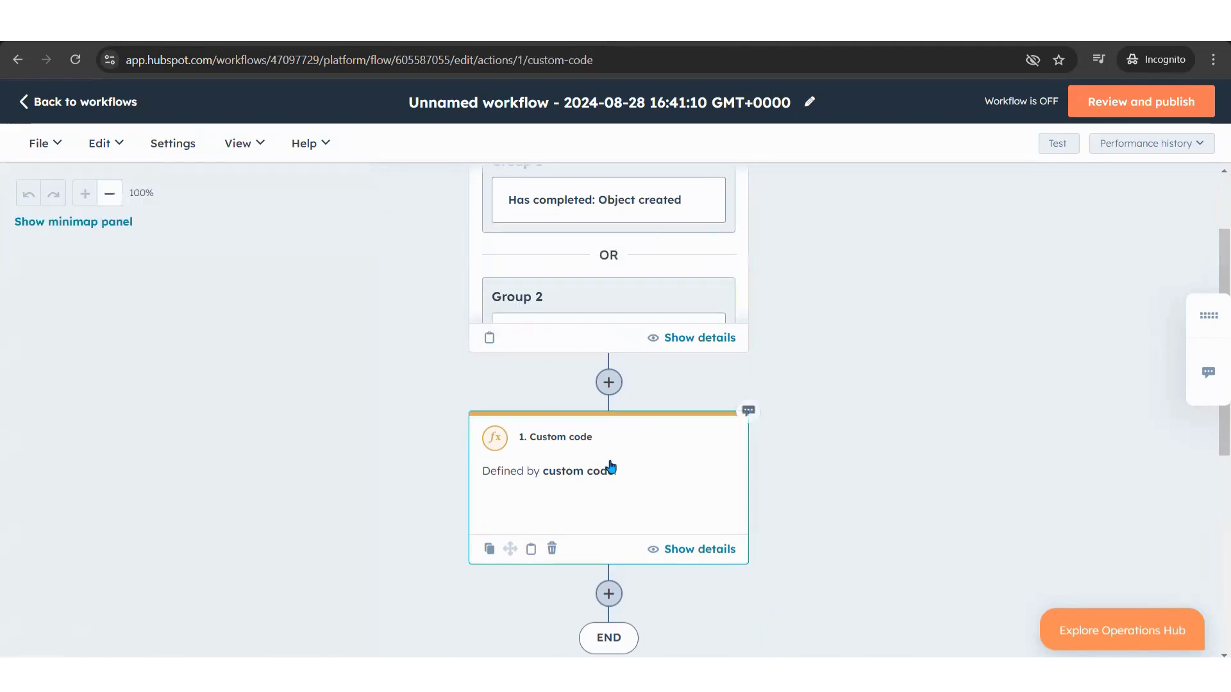
scroll(121, 442, "down", 15)
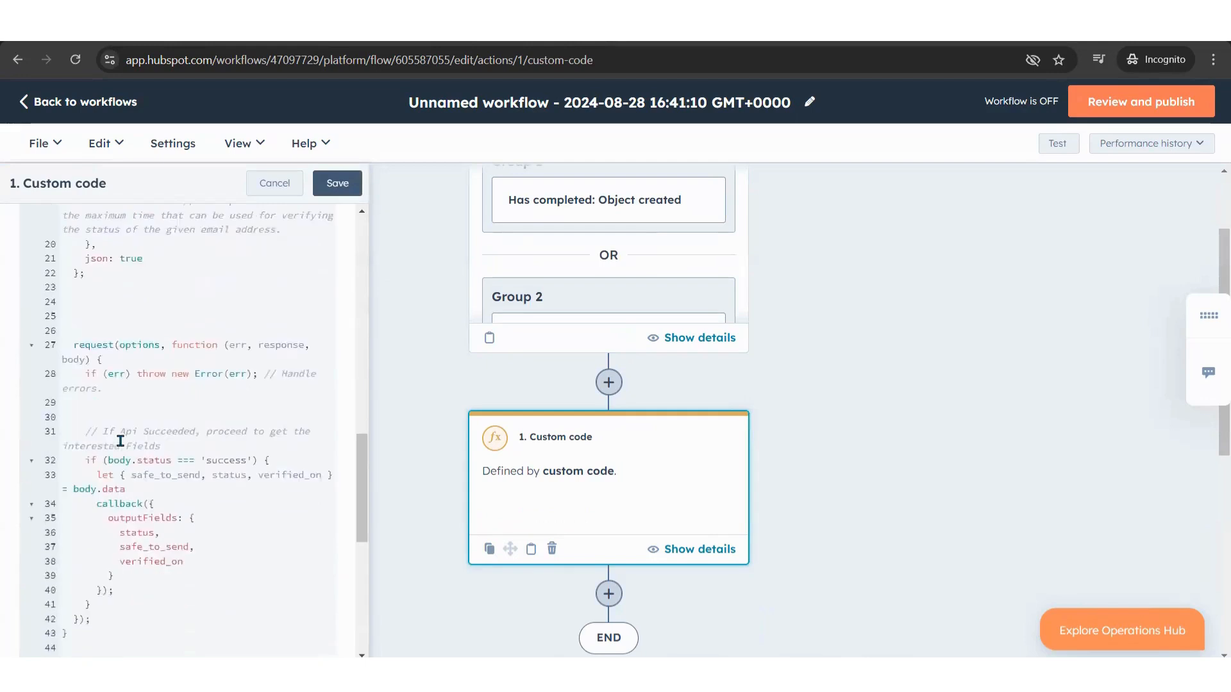
scroll(120, 441, "down", 5)
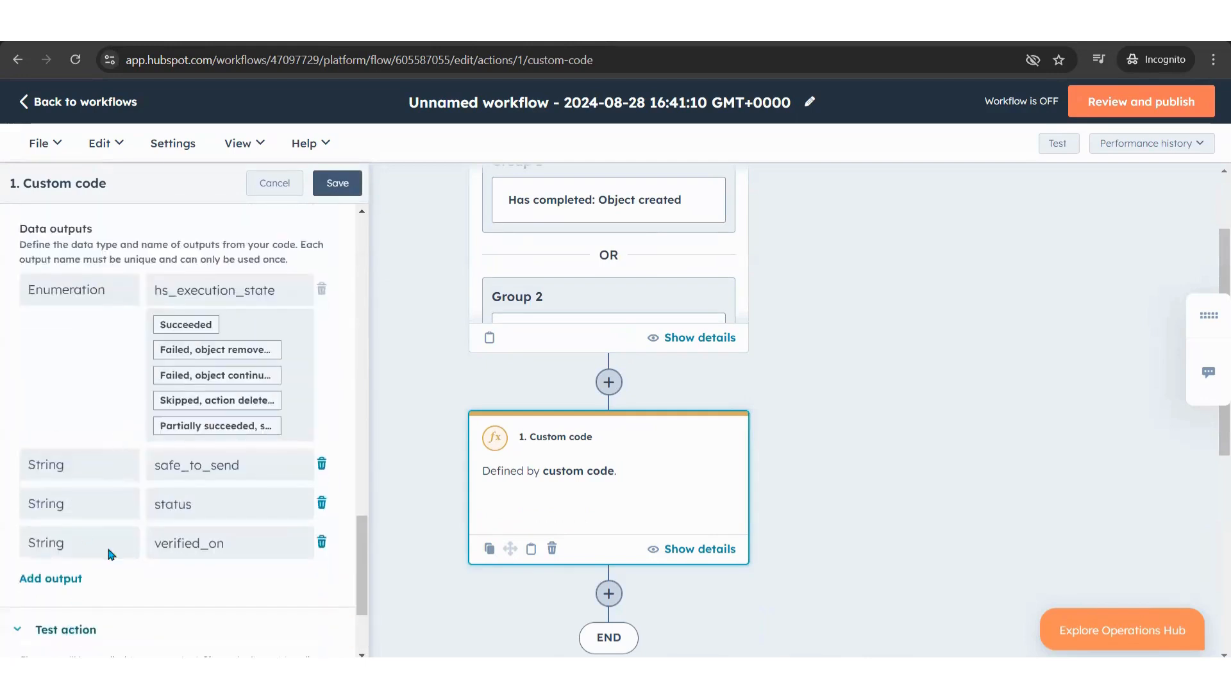
scroll(110, 555, "down", 3)
left_click(70, 570)
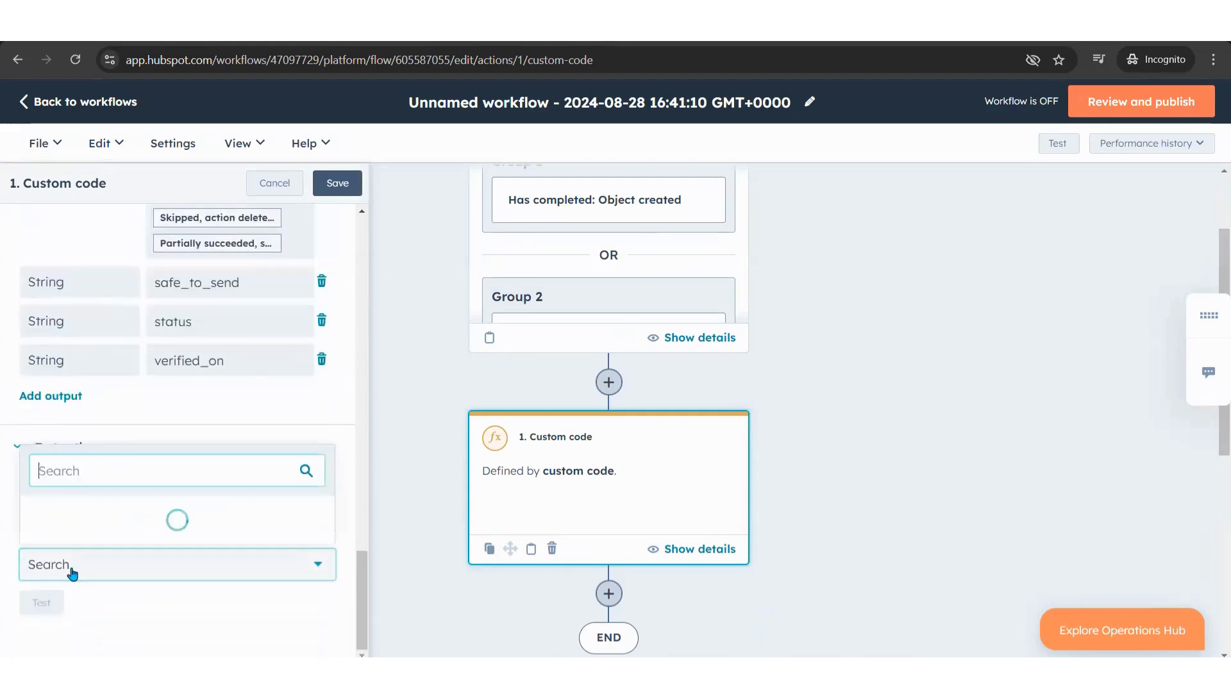
scroll(141, 477, "down", 5)
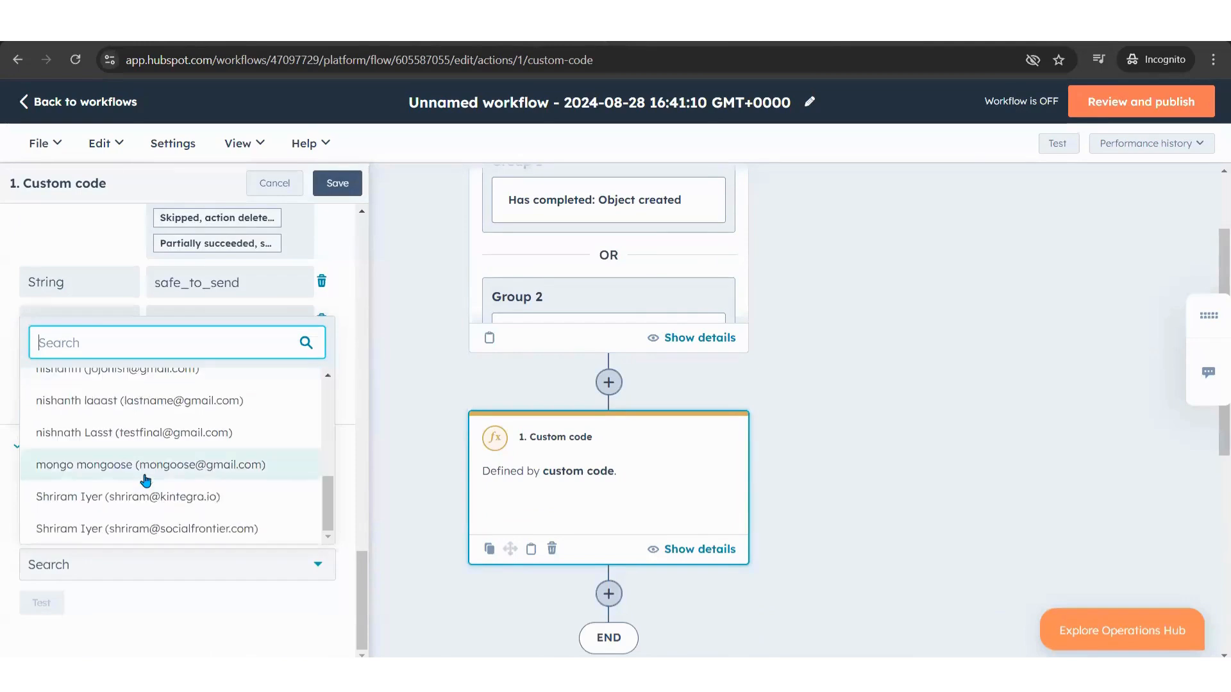
left_click(114, 503)
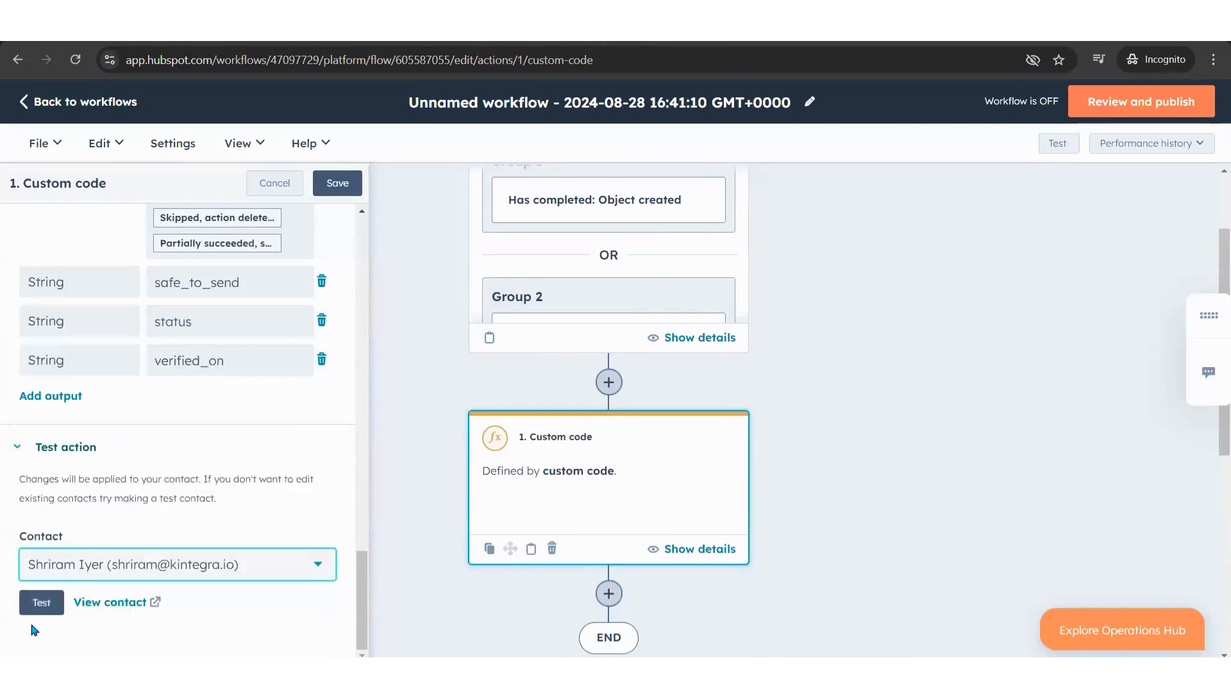
left_click(50, 599)
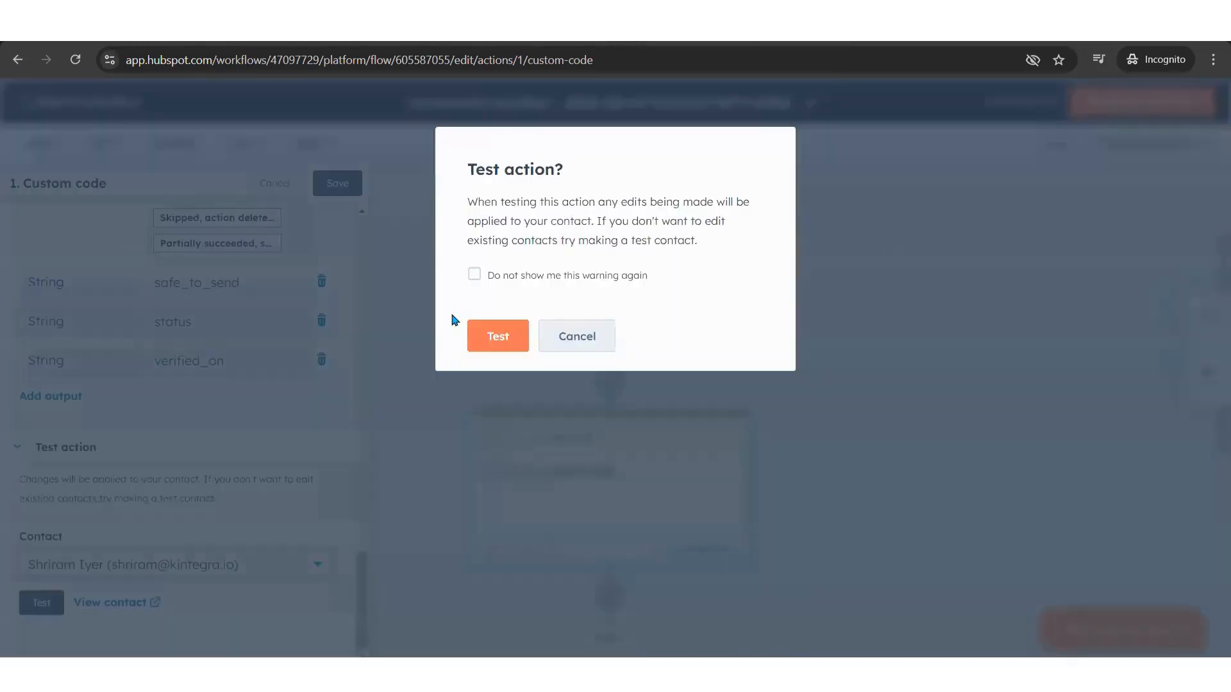
left_click(484, 331)
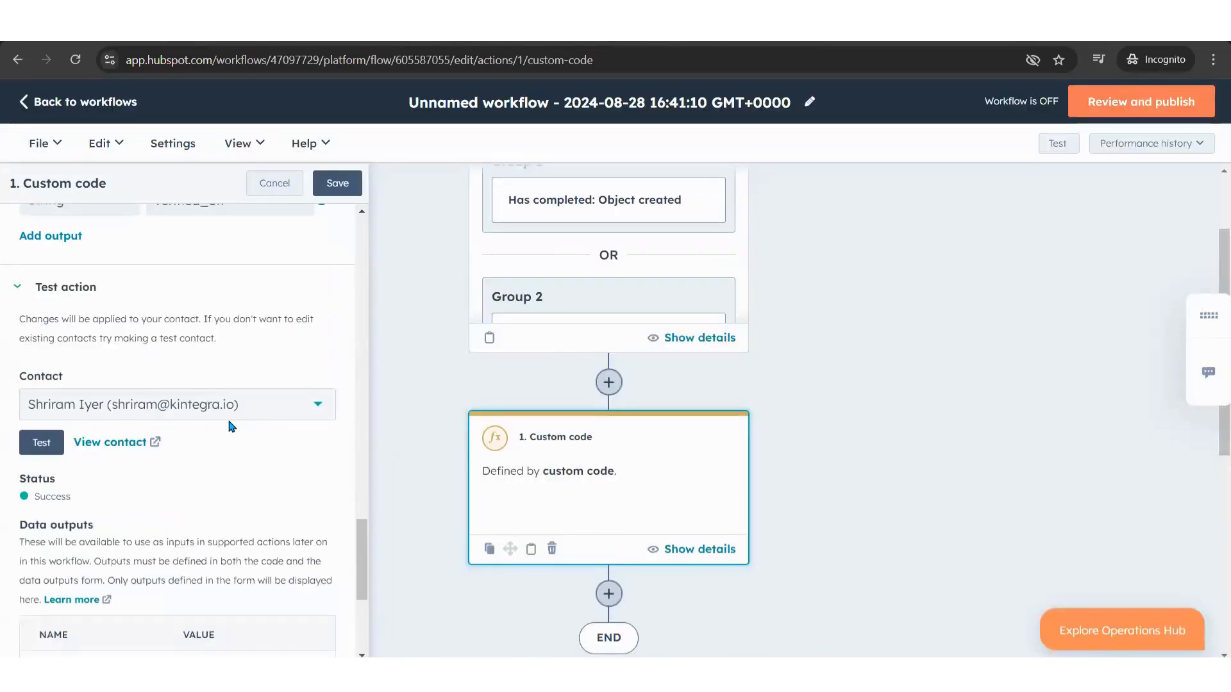
scroll(232, 427, "down", 4)
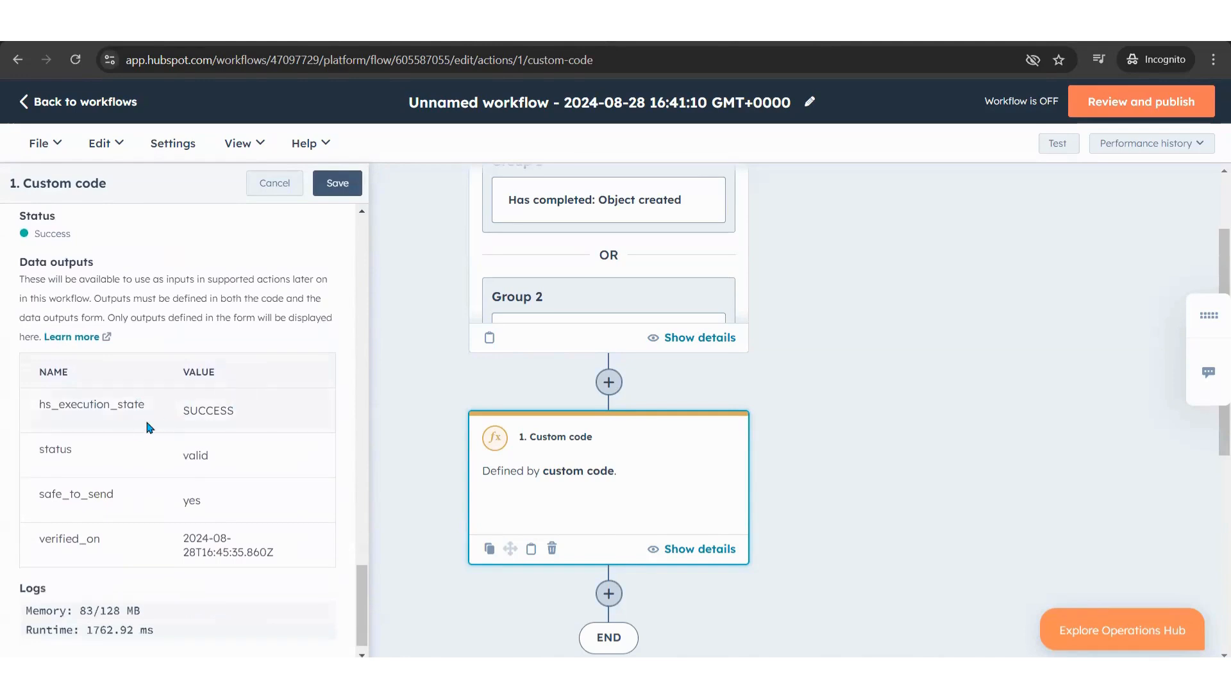
scroll(156, 455, "down", 1)
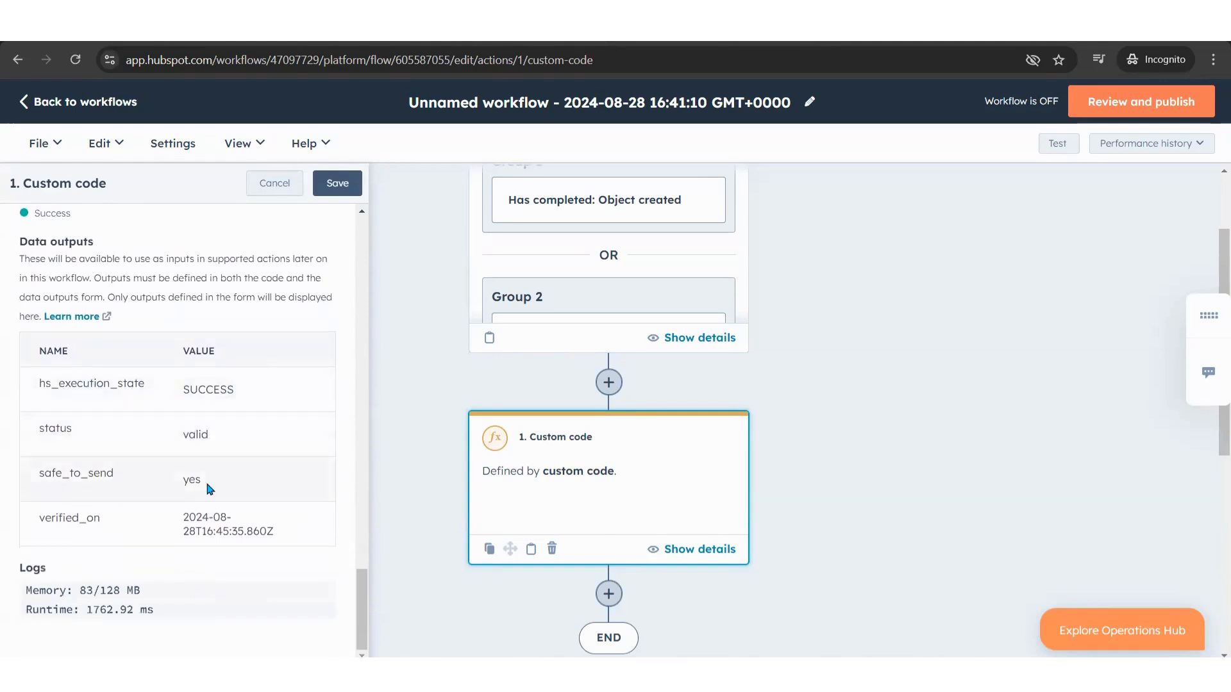
double_click(222, 519)
left_click(339, 449)
Add a Branch below the custom code based on one property or action output, and open its property selection.
left_click(607, 580)
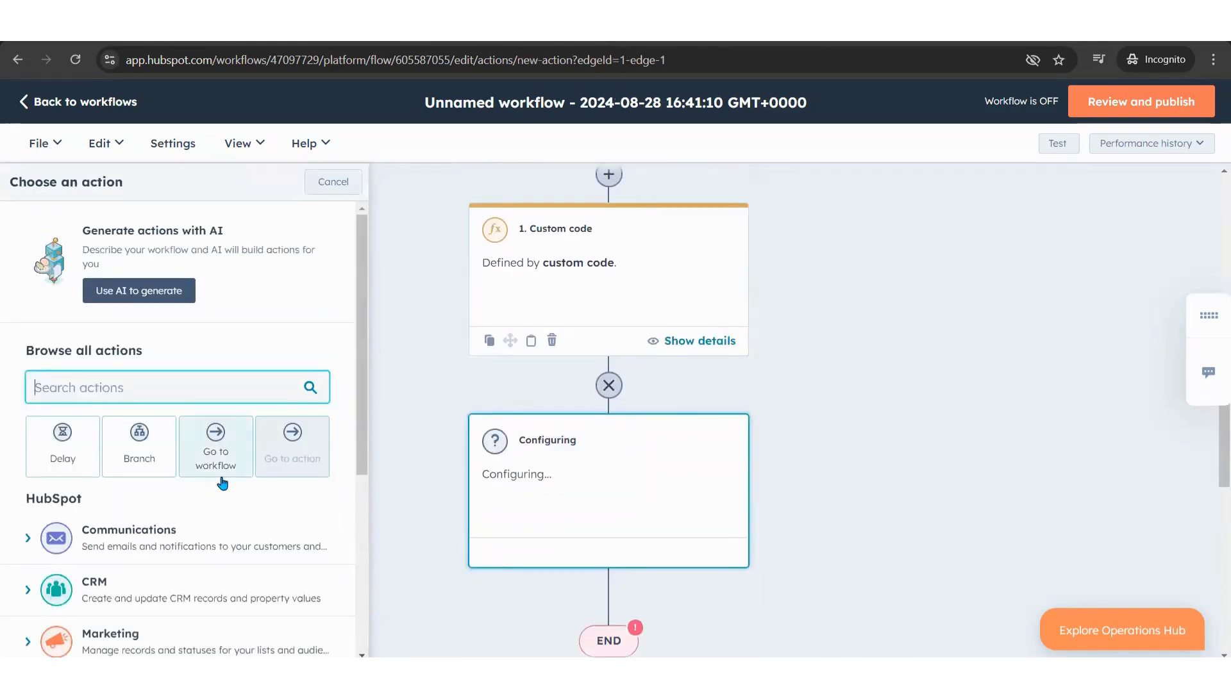
left_click(156, 460)
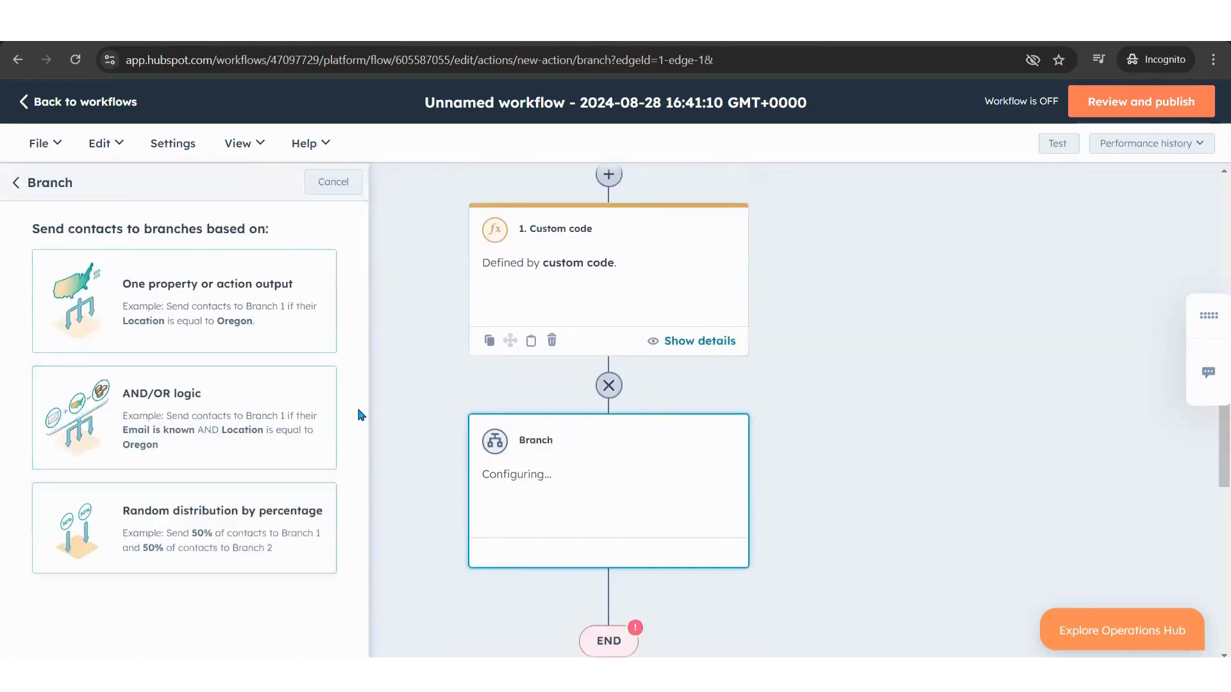
left_click(255, 297)
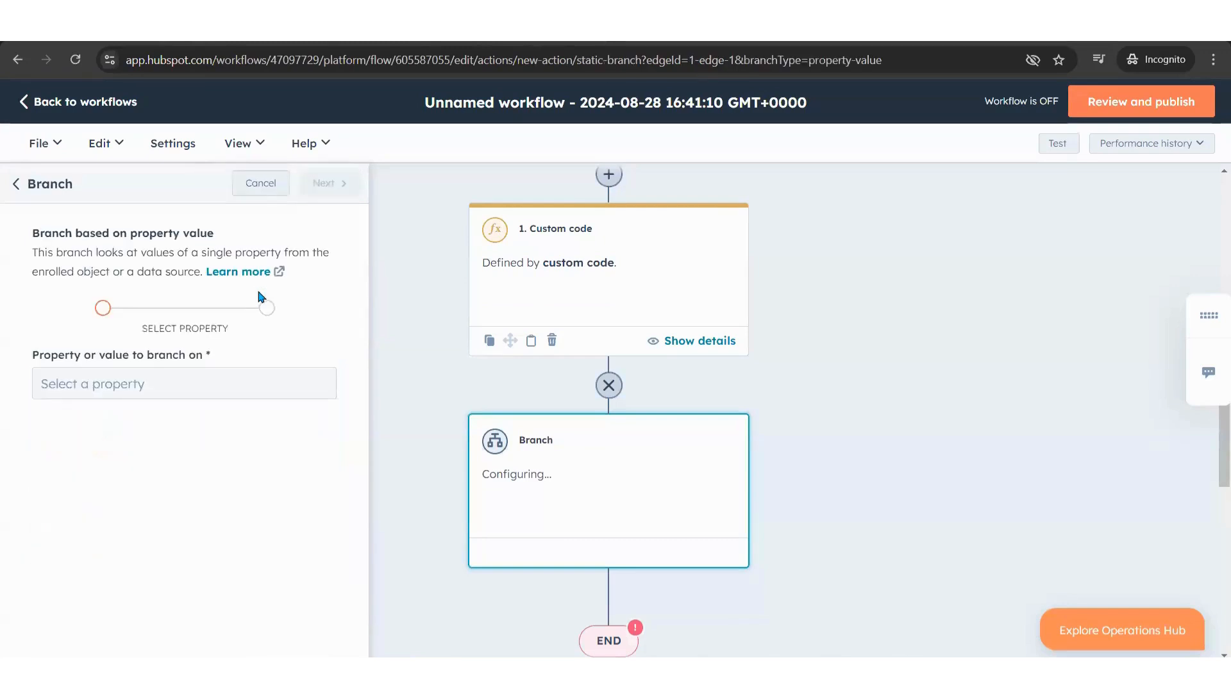
left_click(166, 378)
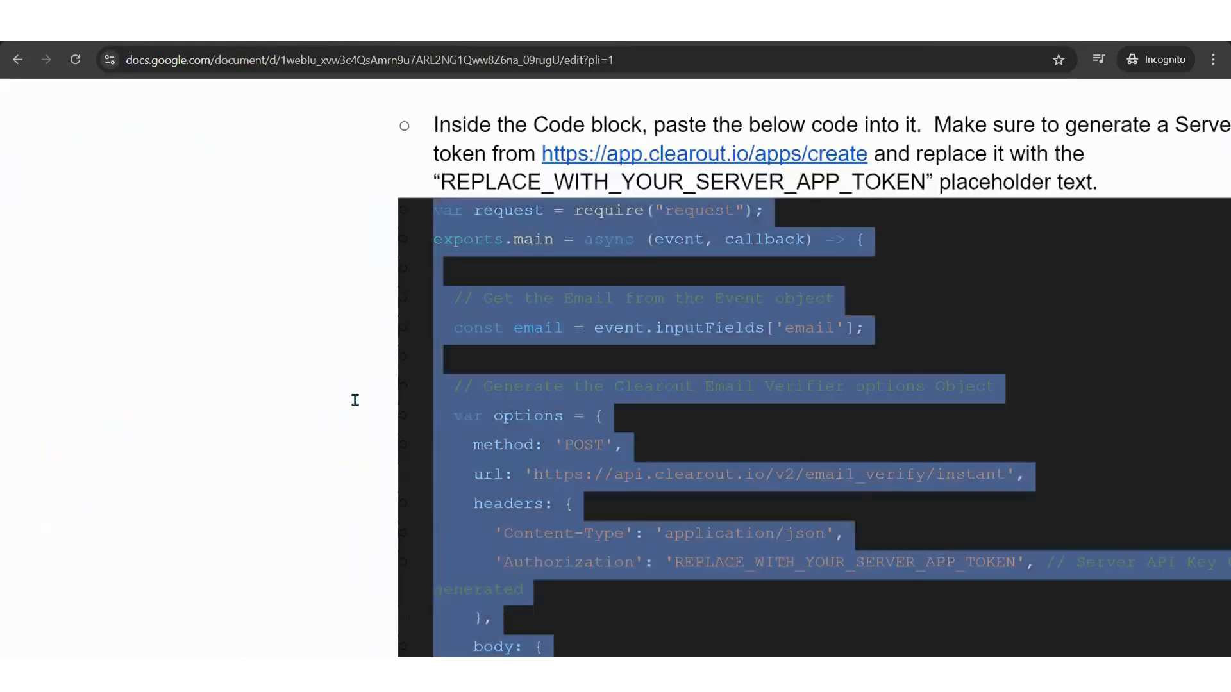
Read the Google Docs setup guide's instructions for choosing the property to branch on, and return to the HubSpot workflow.
scroll(355, 399, "down", 10)
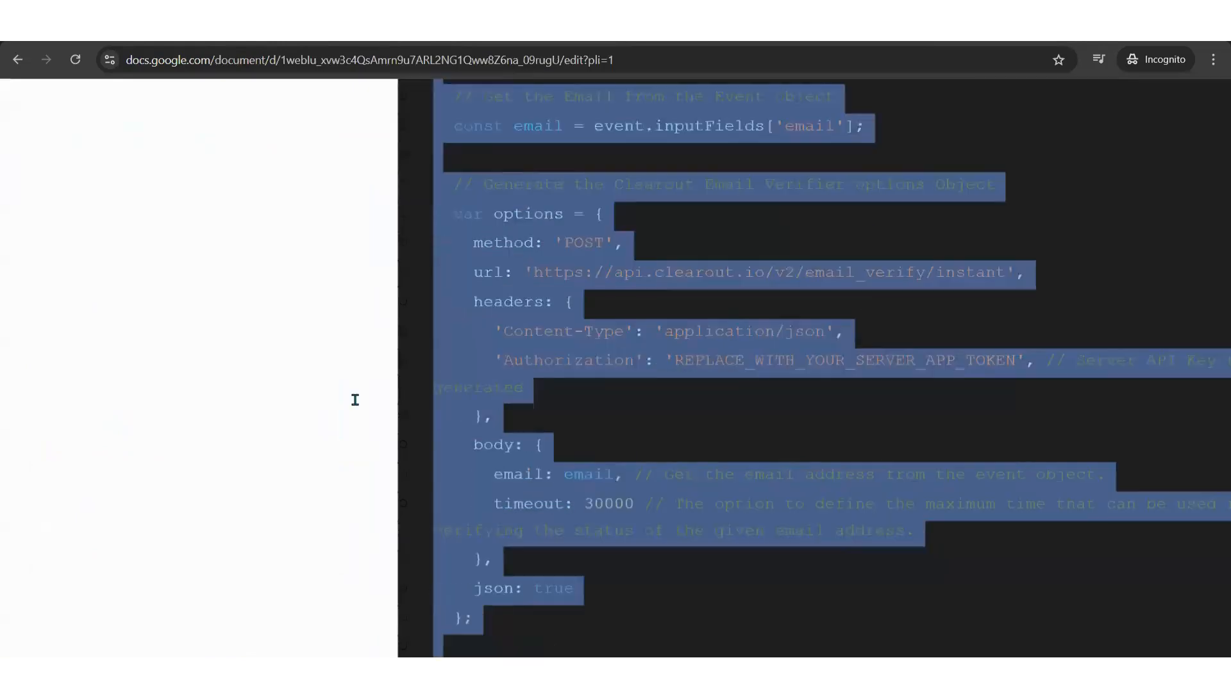
scroll(355, 399, "down", 8)
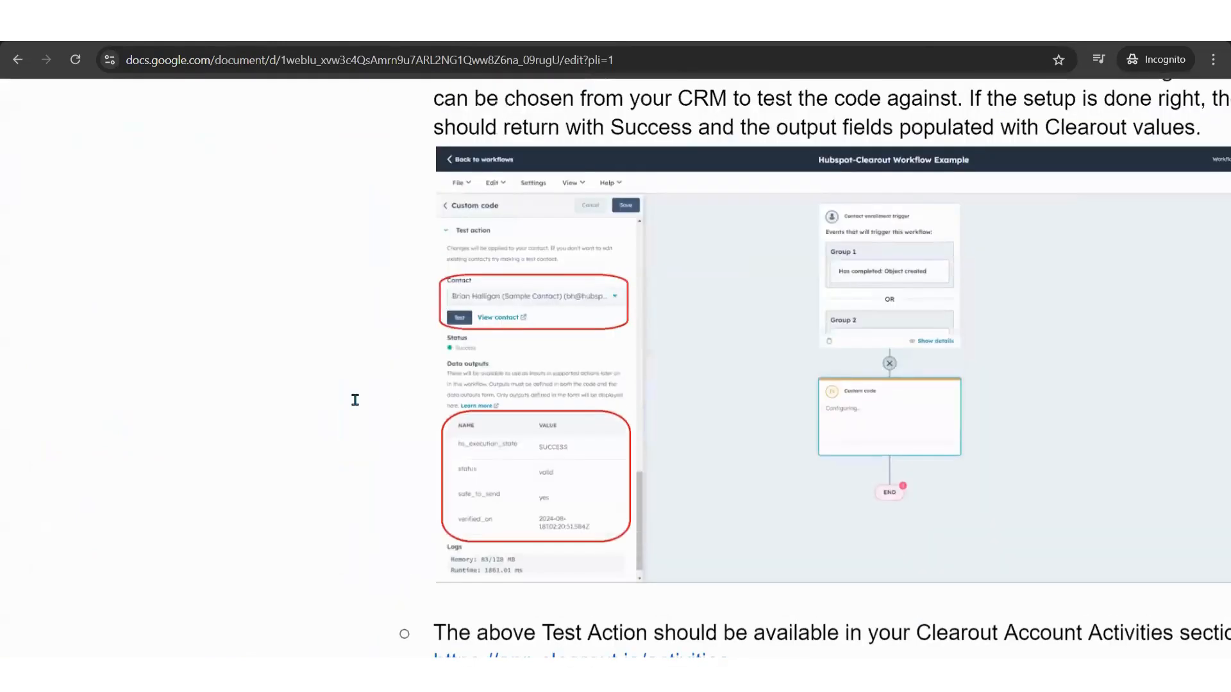
scroll(355, 400, "down", 20)
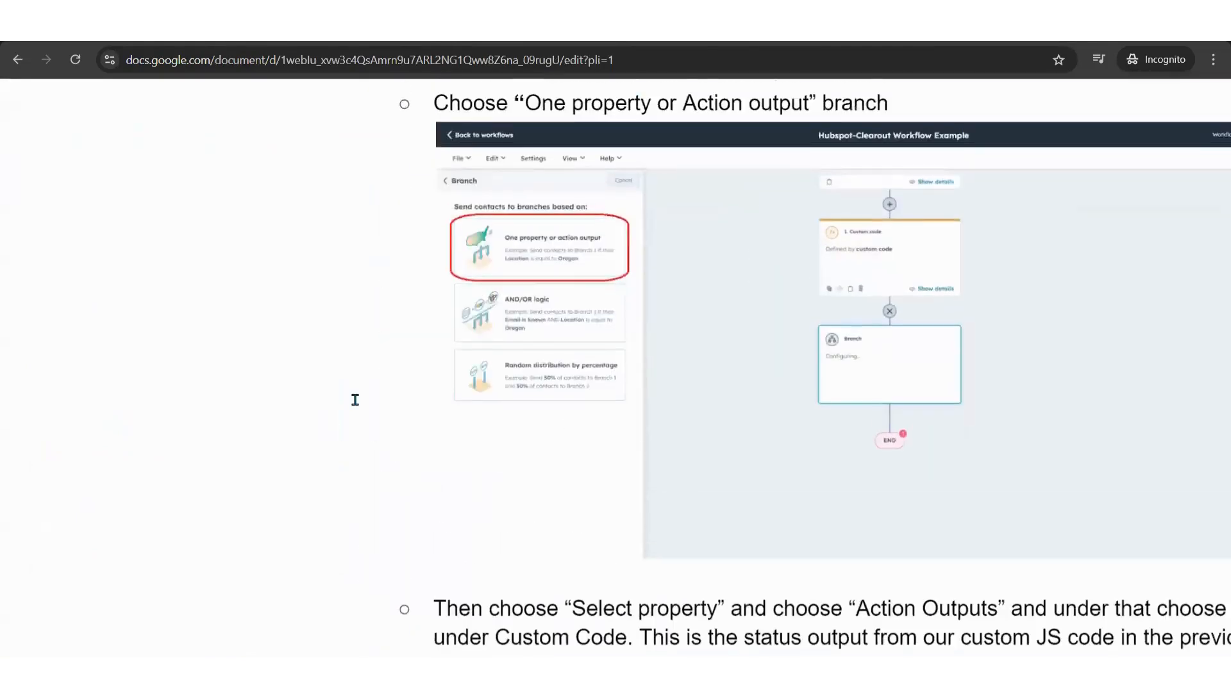
scroll(355, 400, "down", 7)
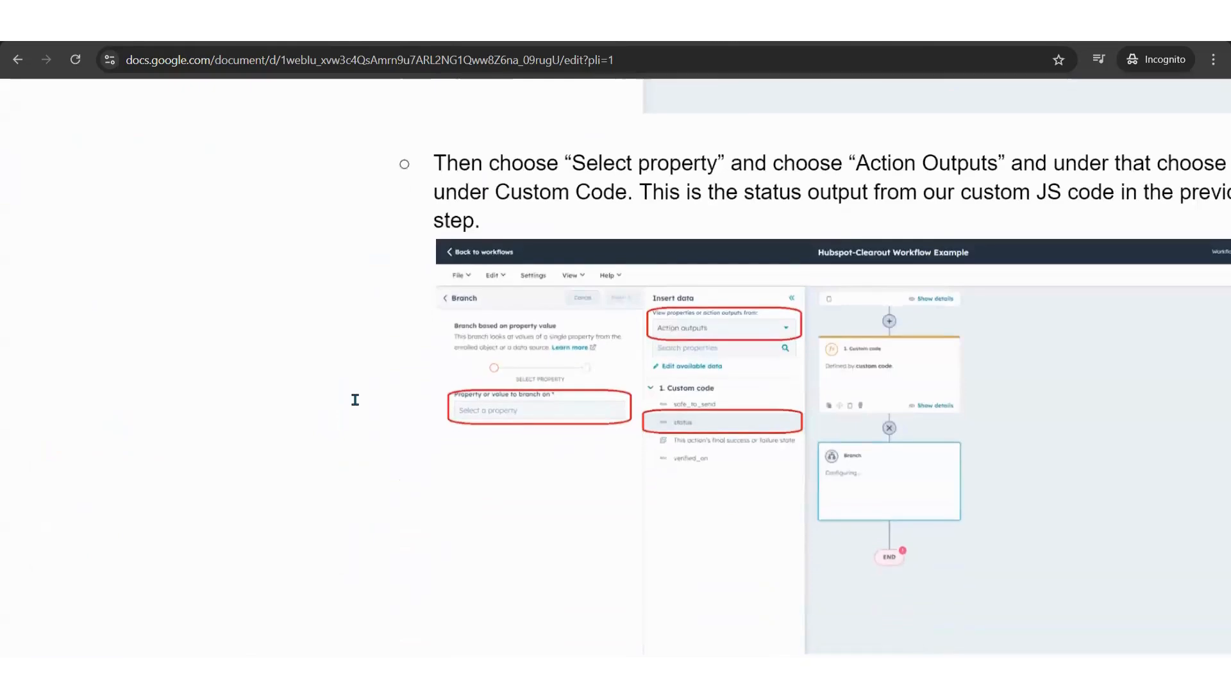
key("alt+Tab")
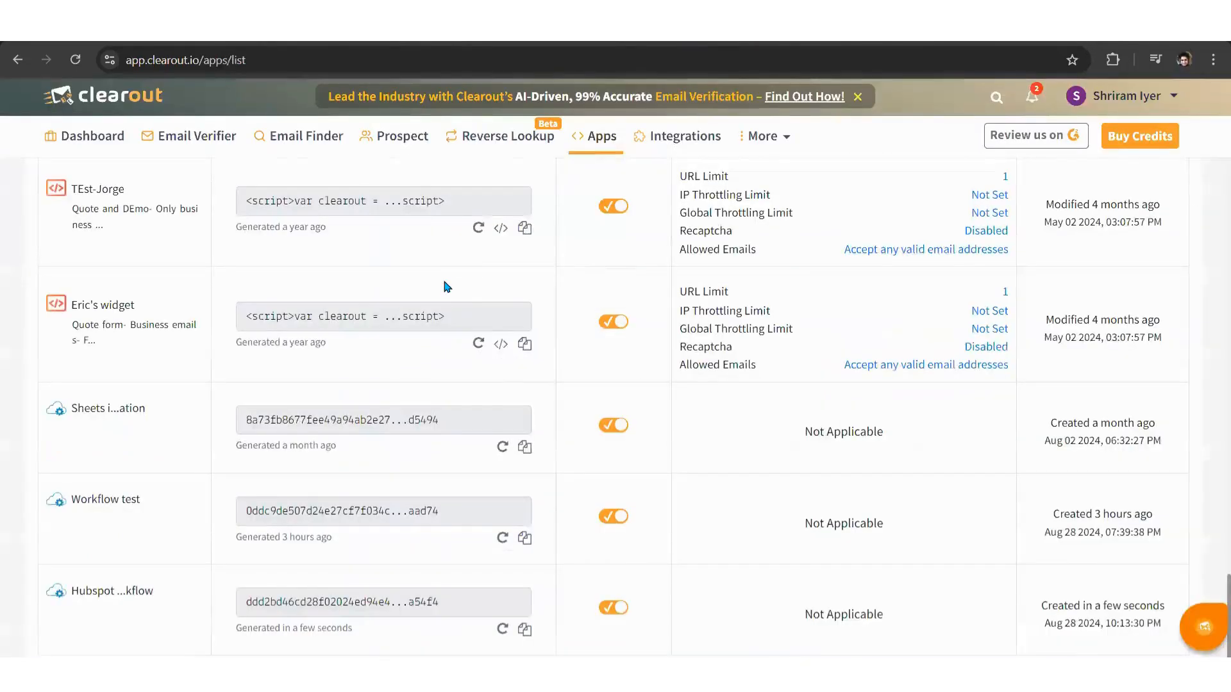
key("alt+Tab")
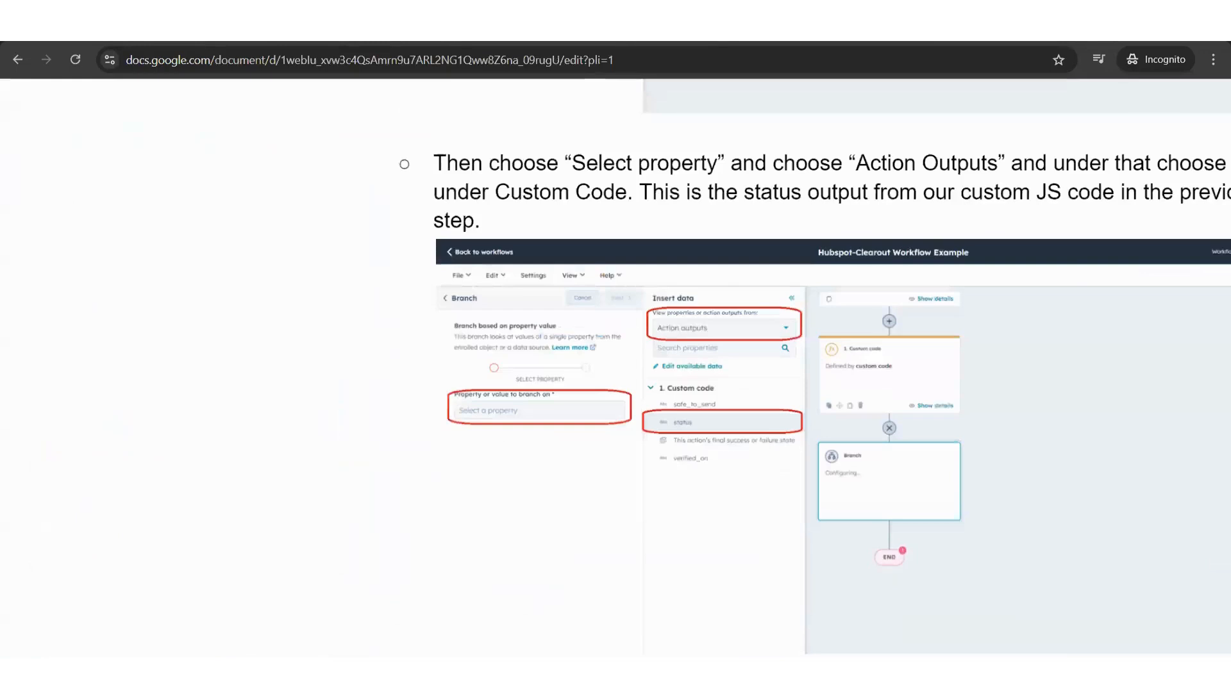
key("ctrl+Tab")
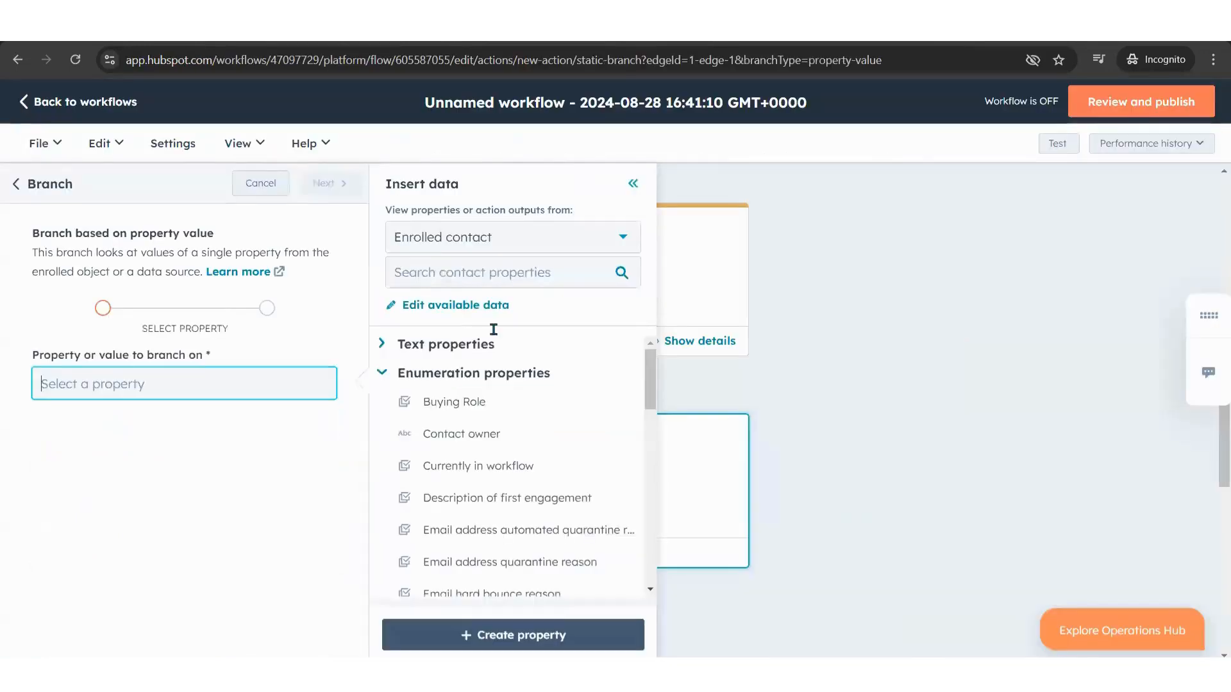
Browse the enrolled contact's enumeration properties for the custom code's status output to branch on.
left_click(280, 461)
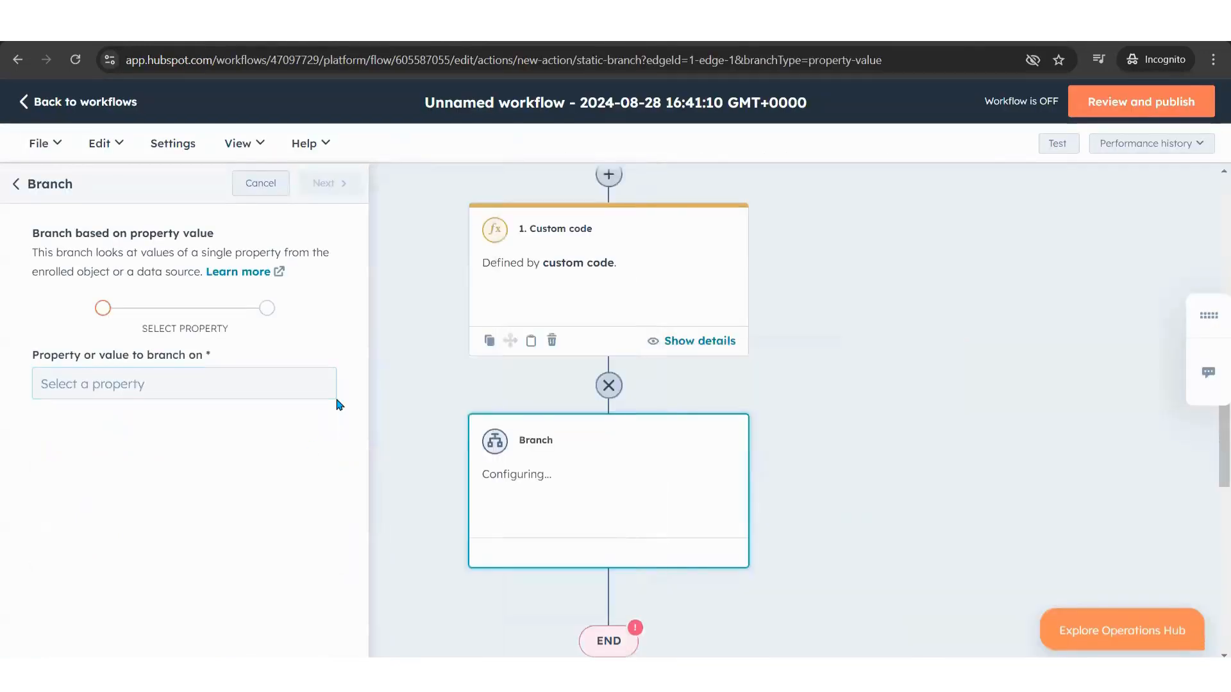
left_click(195, 378)
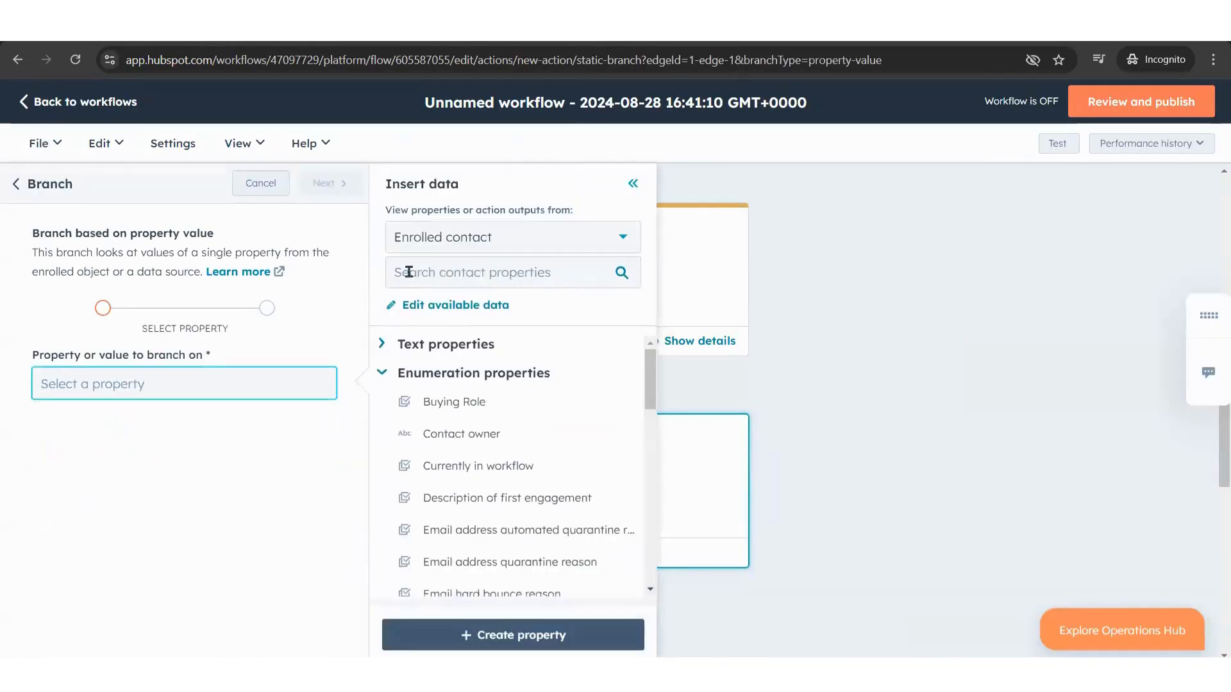
left_click(474, 245)
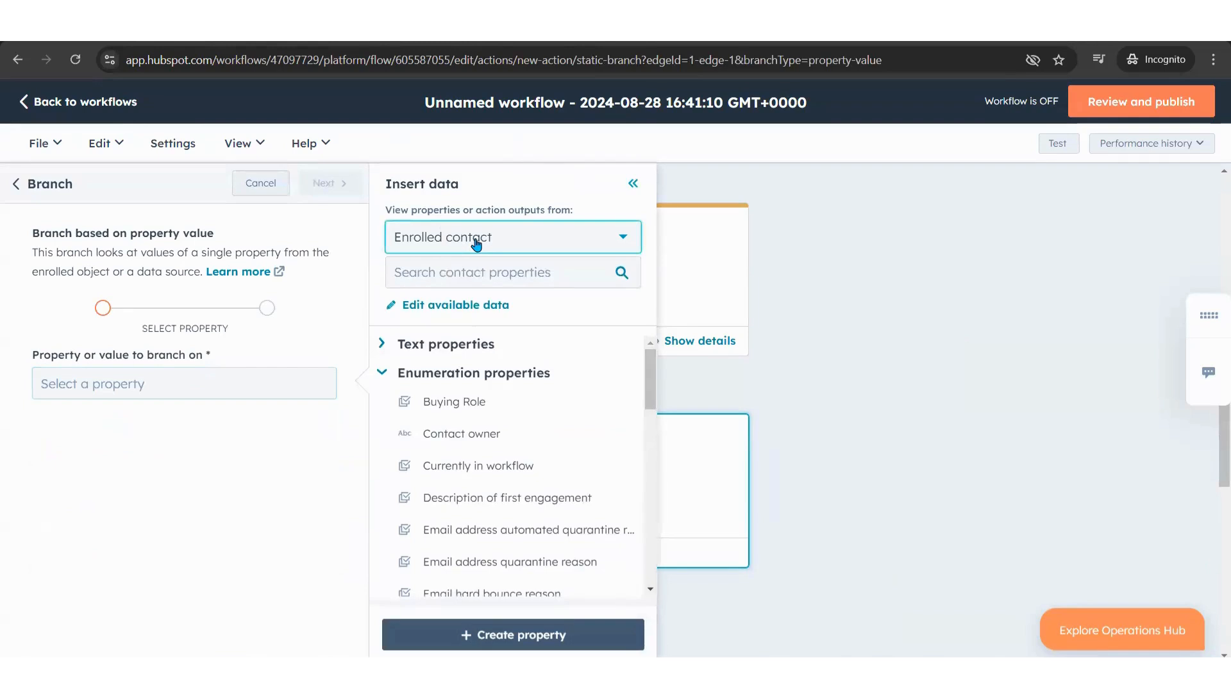
left_click(296, 475)
left_click(247, 381)
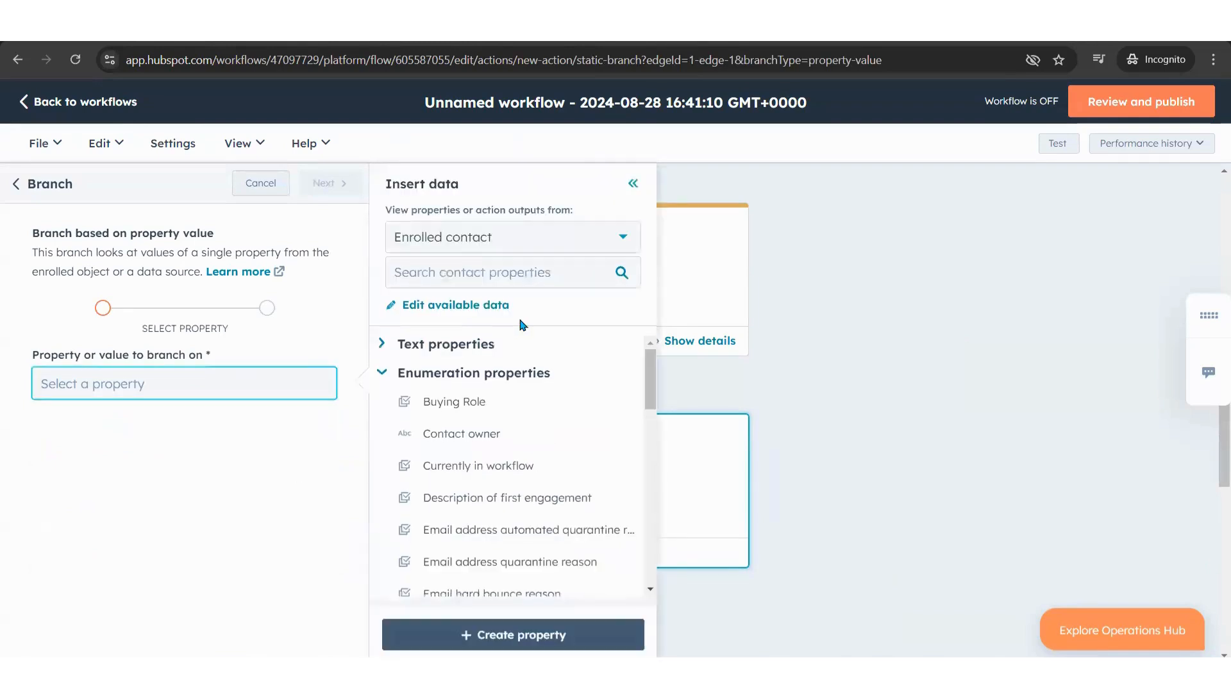
scroll(500, 392, "down", 2)
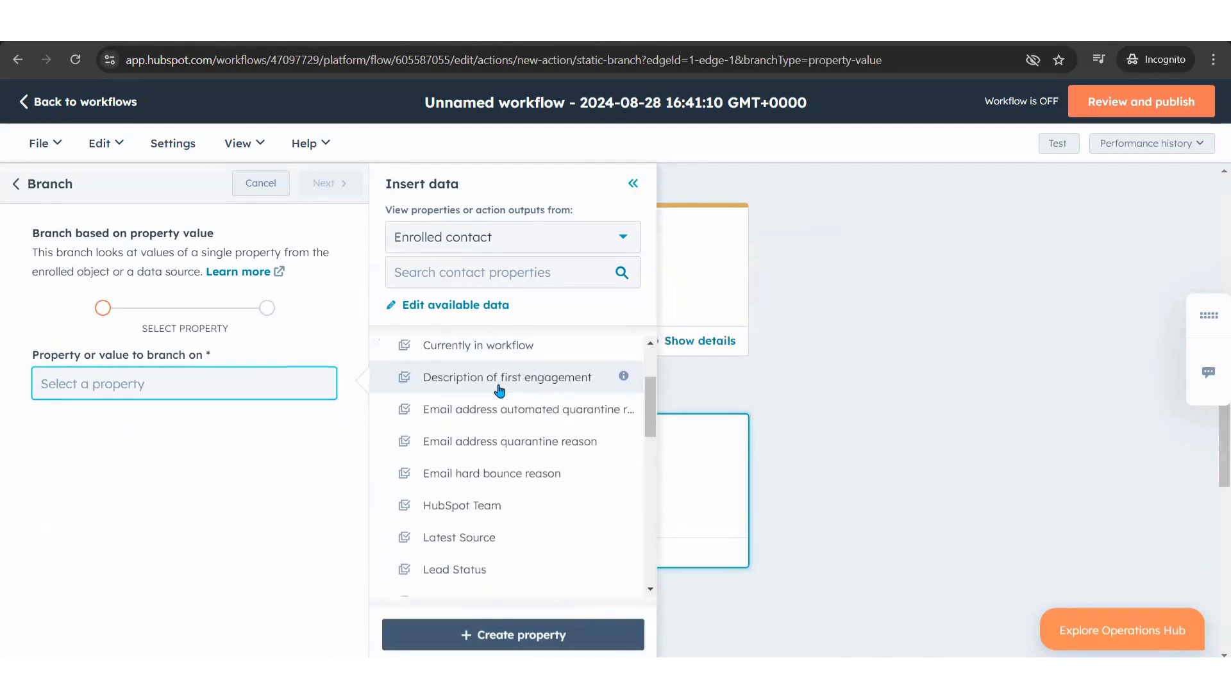
scroll(500, 392, "down", 2)
scroll(500, 392, "down", 5)
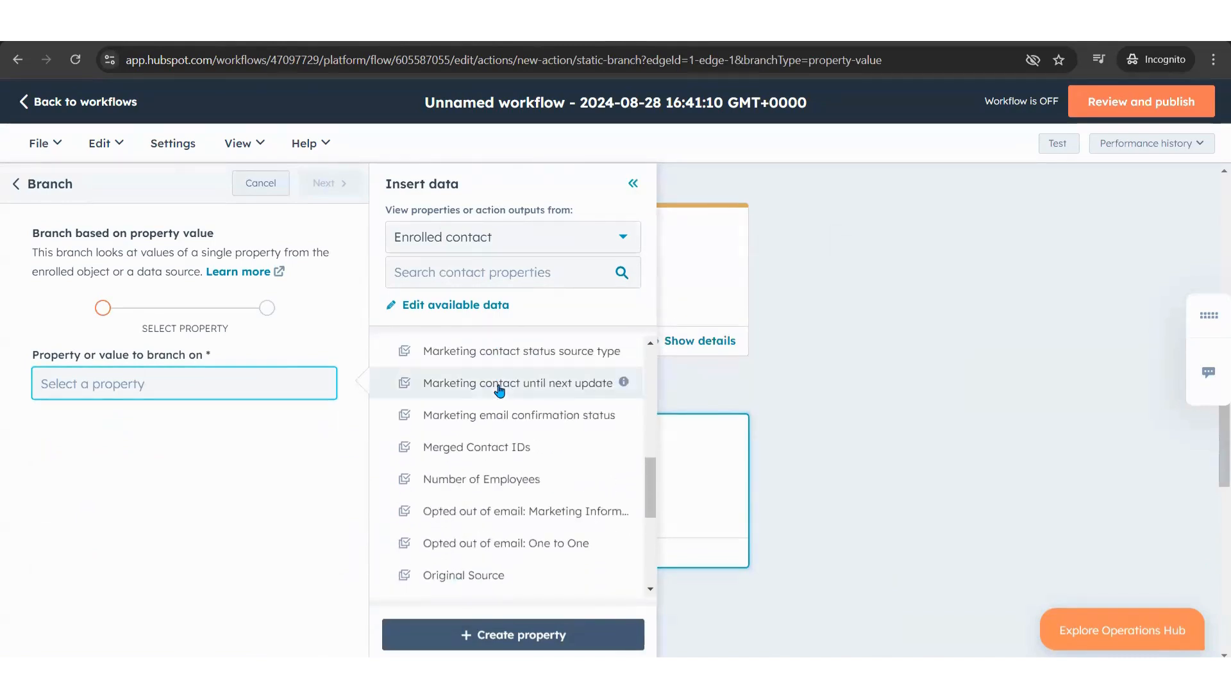
scroll(500, 391, "down", 3)
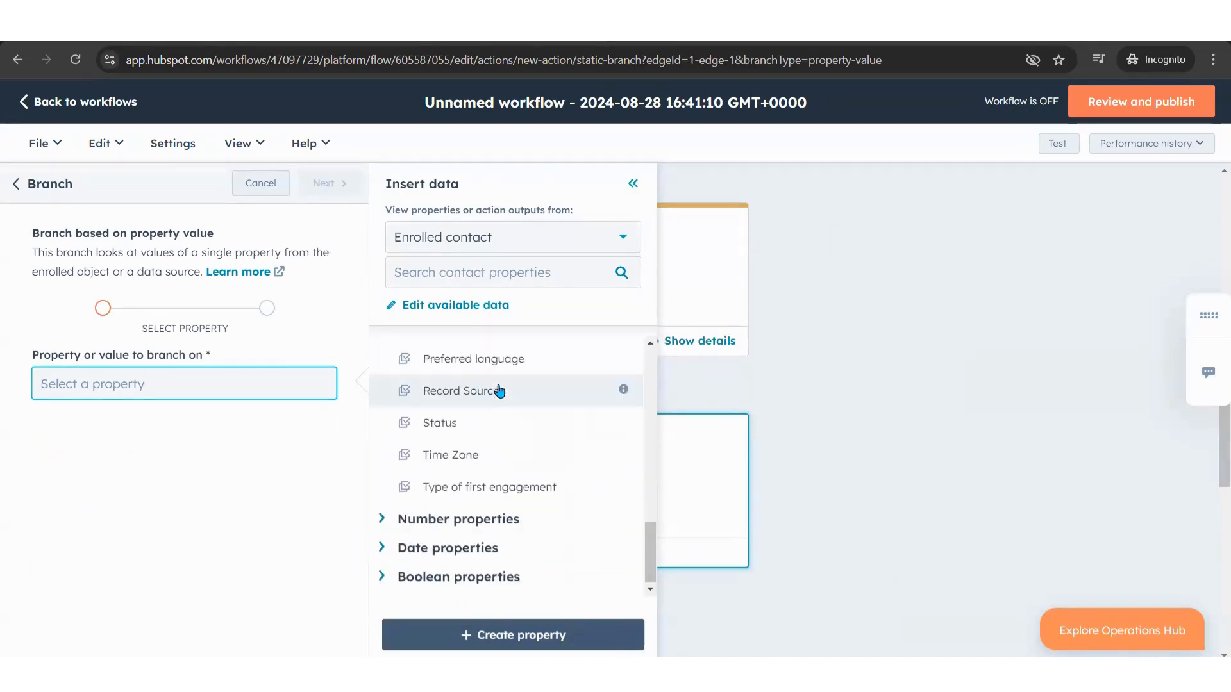
mouse_move(482, 463)
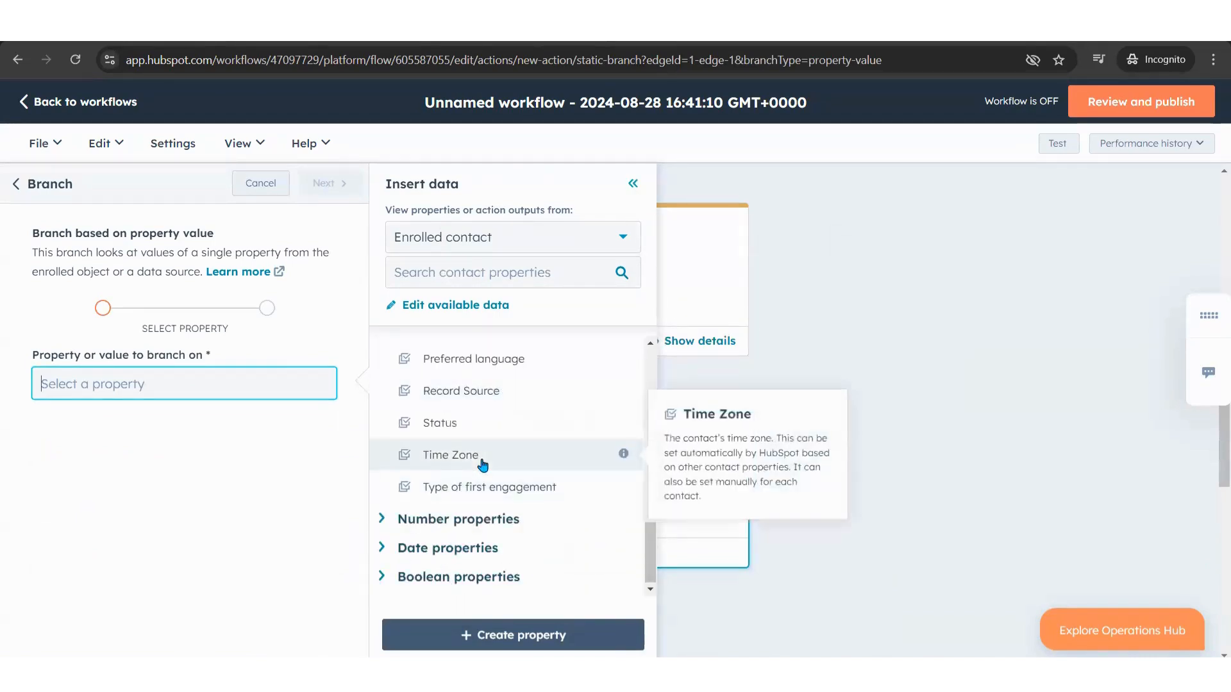
scroll(482, 462, "up", 2)
scroll(482, 463, "up", 5)
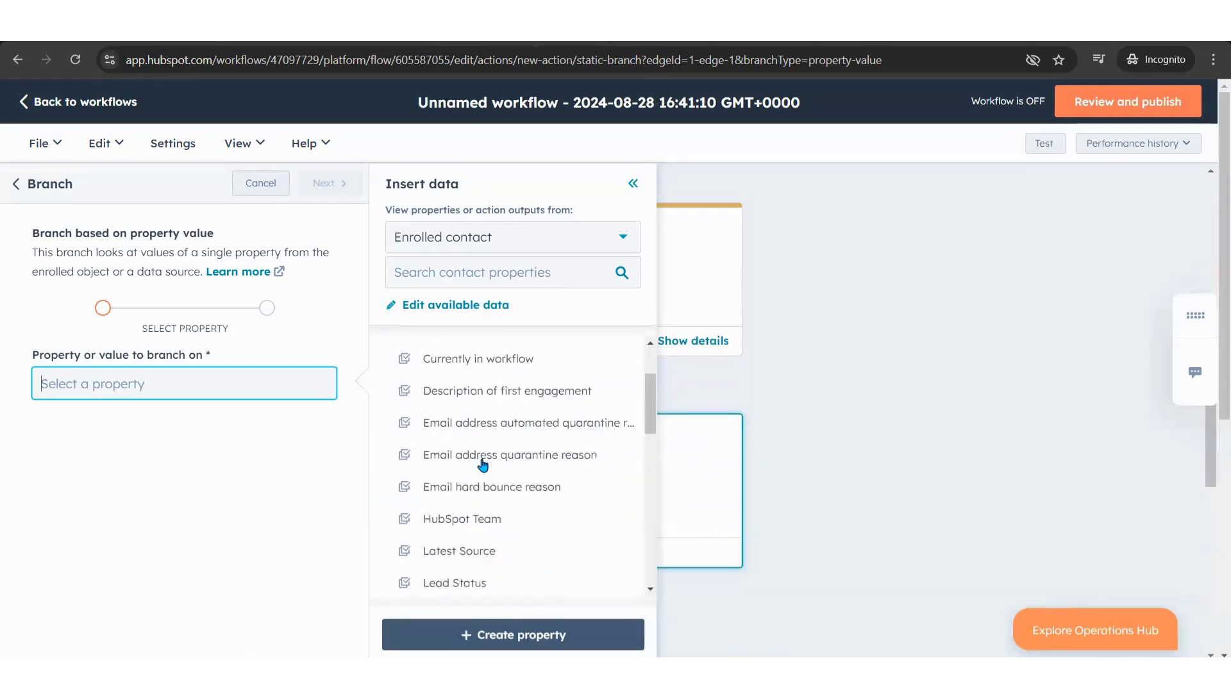
Search the contact properties for output, and clear the search.
left_click(514, 280)
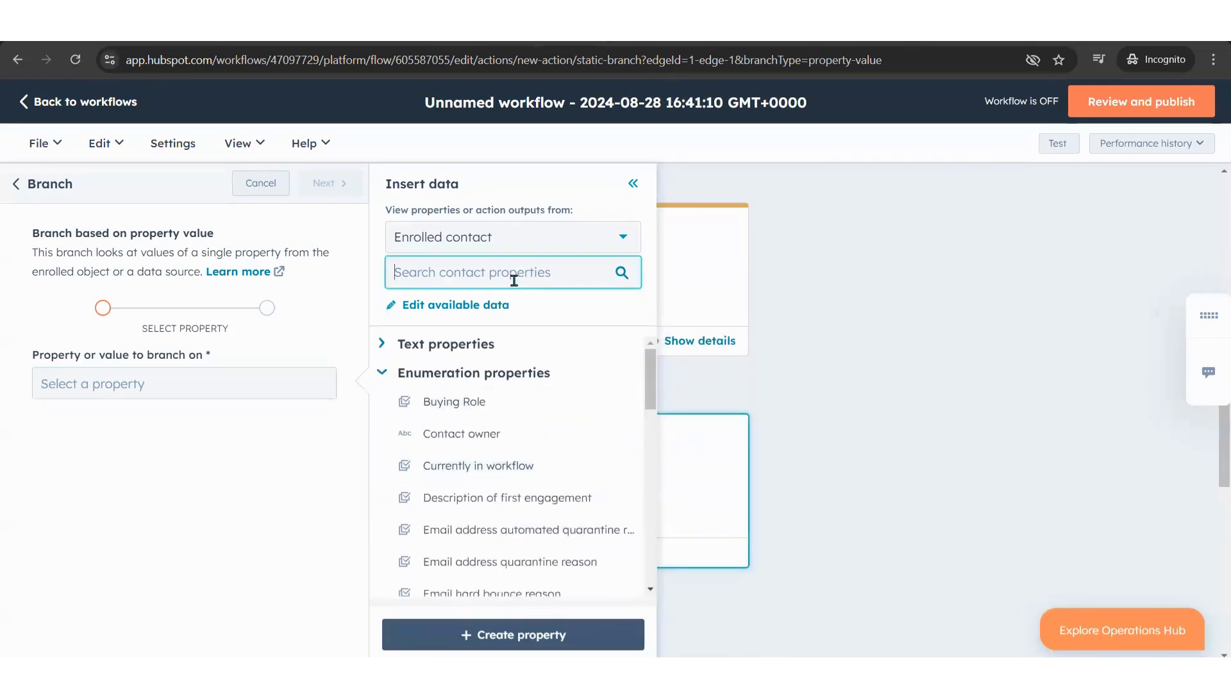
type("output")
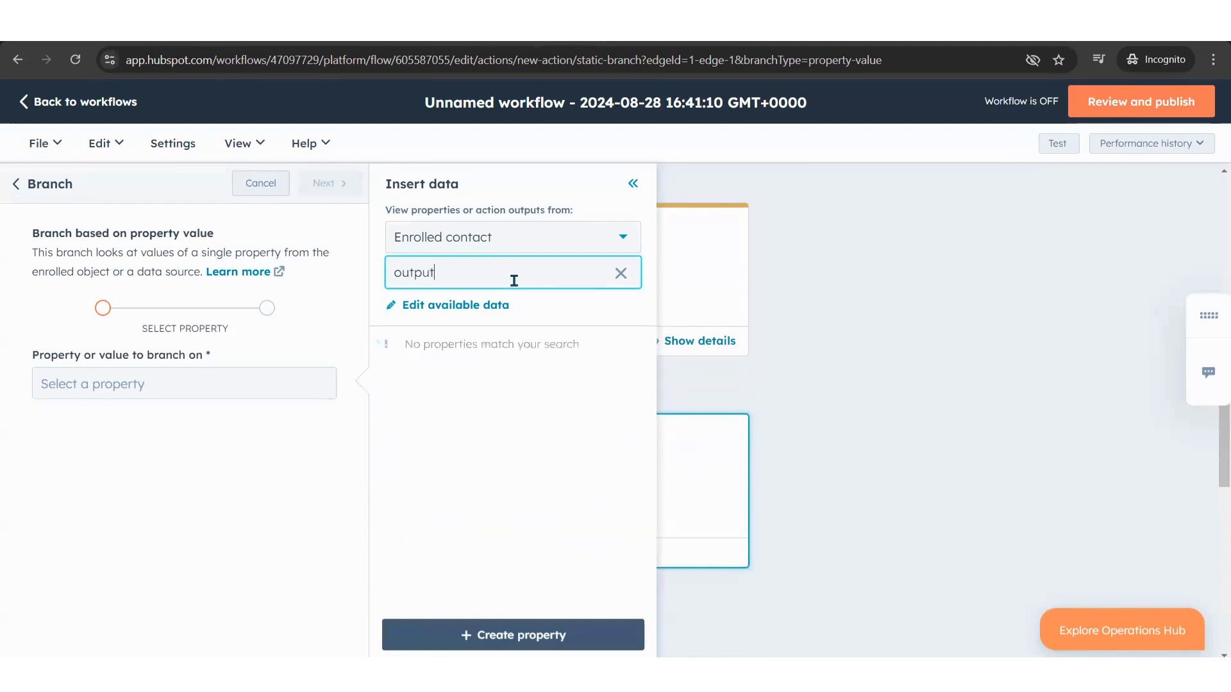
key("BackSpace")
key("BackSpace")
key("BackSpace")
key("BackSpace")
key("BackSpace")
Check the sources offered for properties or action outputs, looking for the custom code's outputs.
left_click(549, 238)
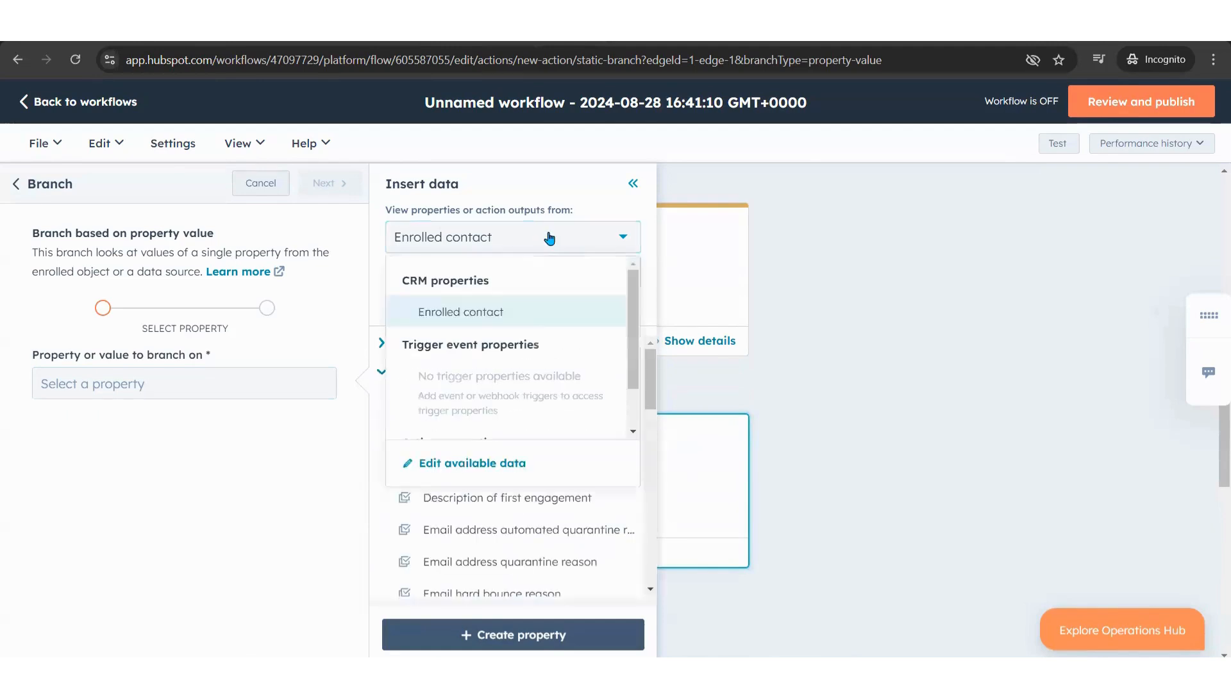
scroll(493, 516, "down", 3)
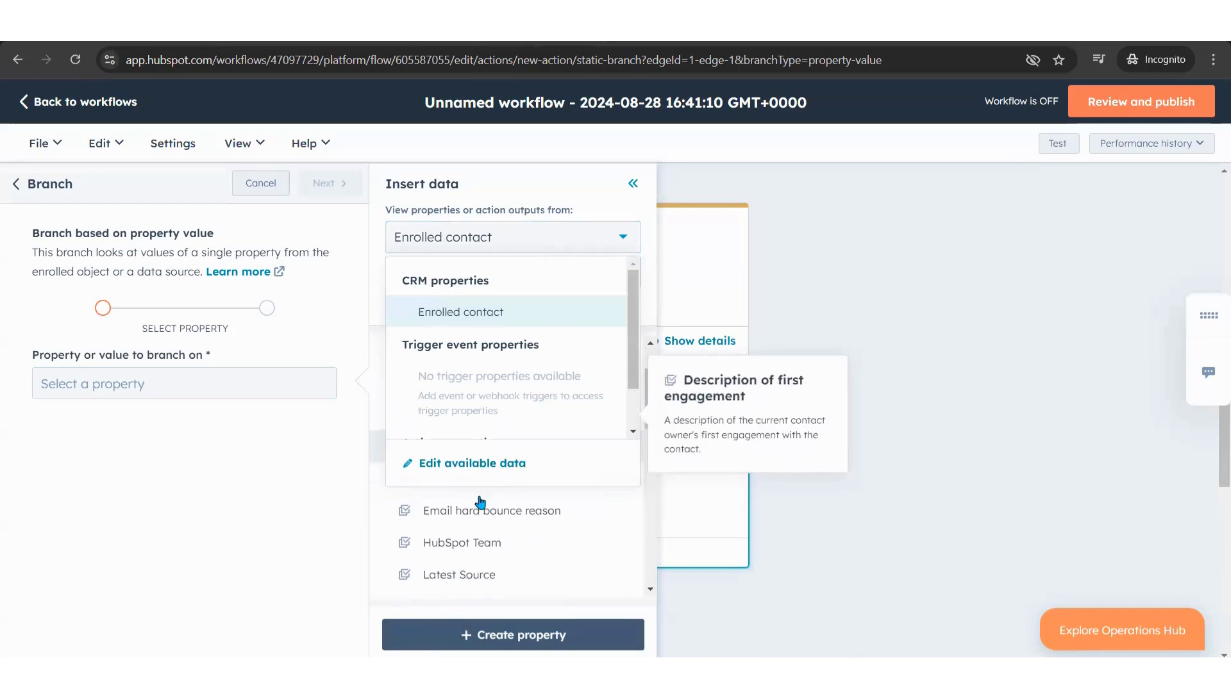
scroll(481, 507, "up", 2)
scroll(480, 502, "up", 1)
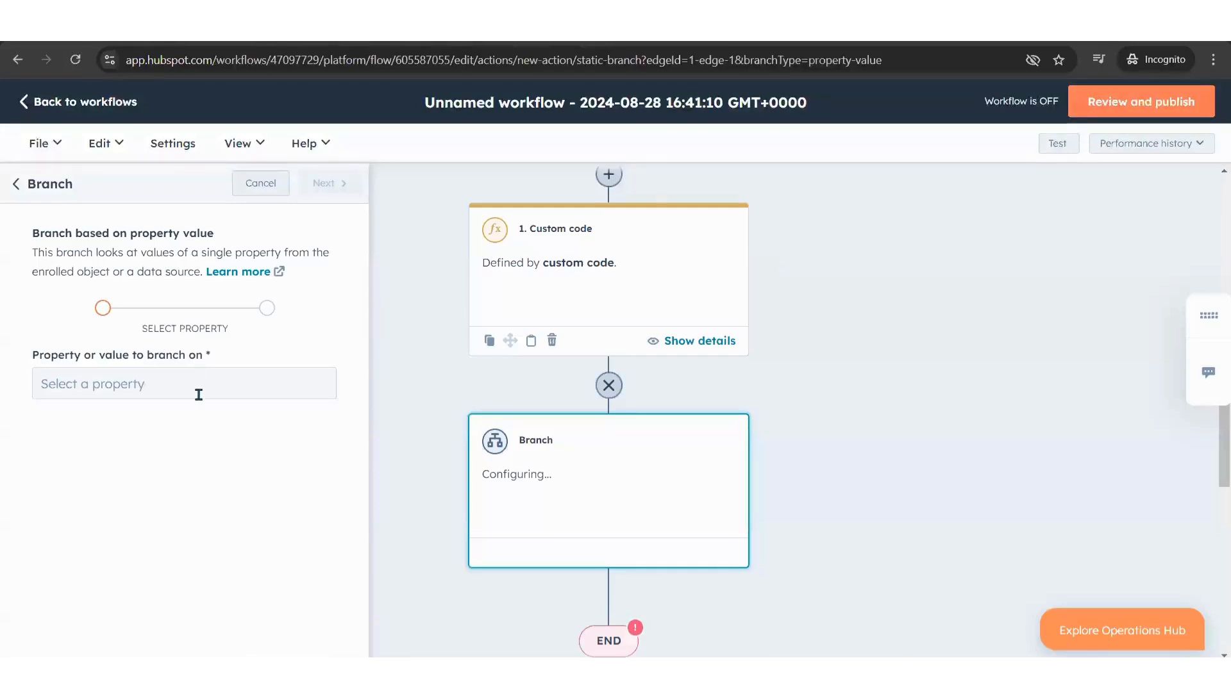
Choose the custom code's safe_to_send action output as the value to branch on, and proceed to the branch conditions.
left_click(199, 393)
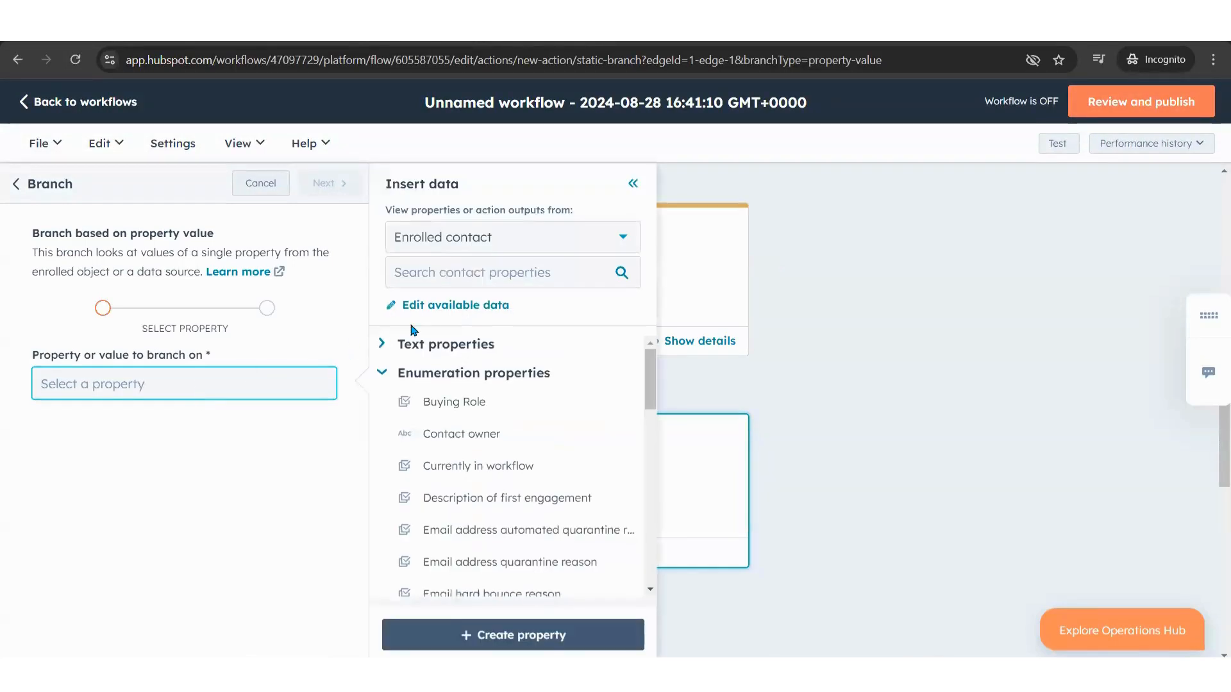
left_click(496, 249)
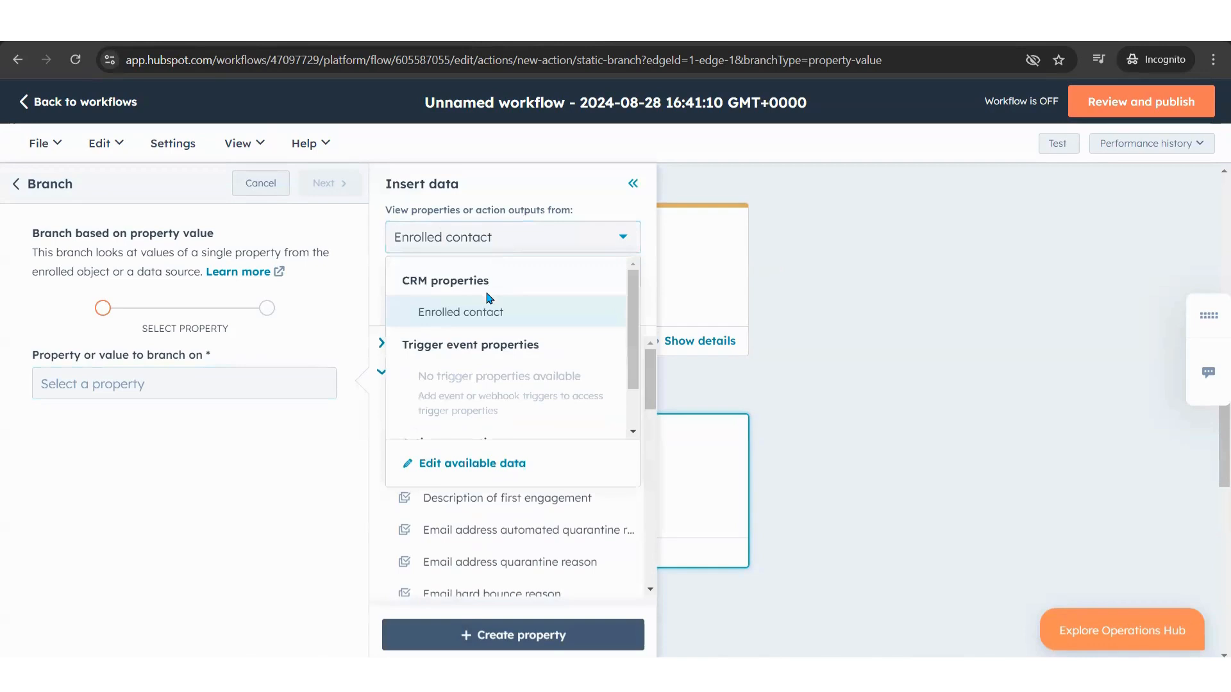
scroll(491, 300, "down", 1)
left_click(458, 419)
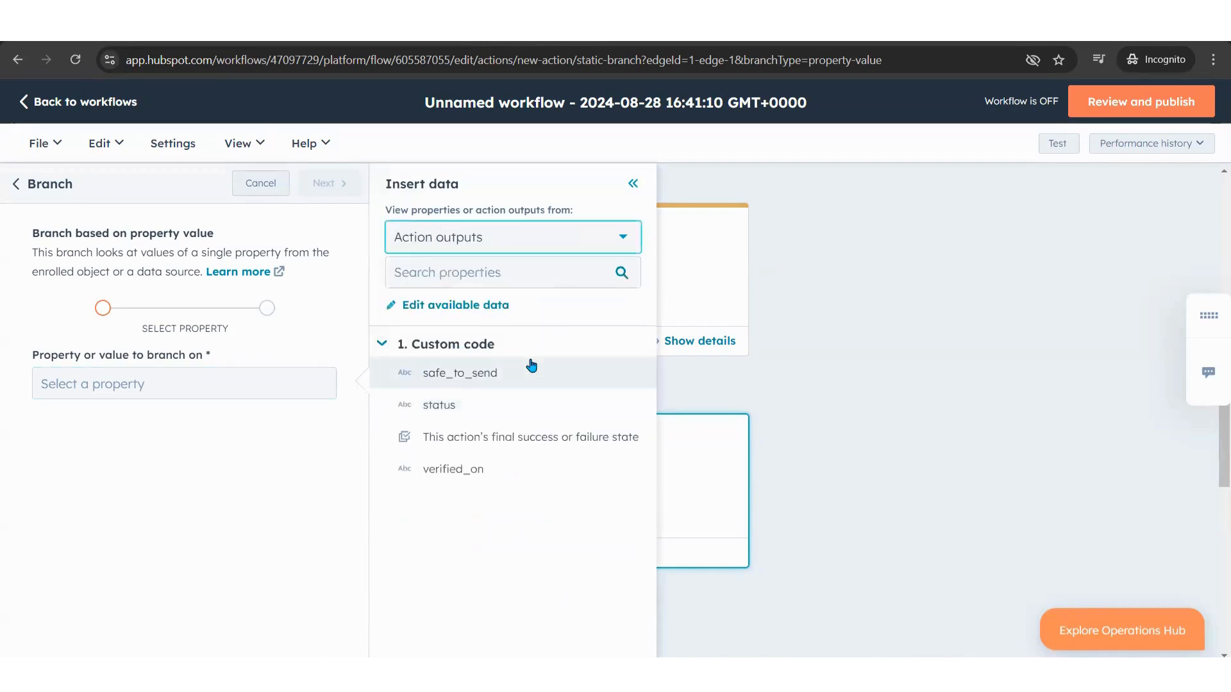
left_click(481, 375)
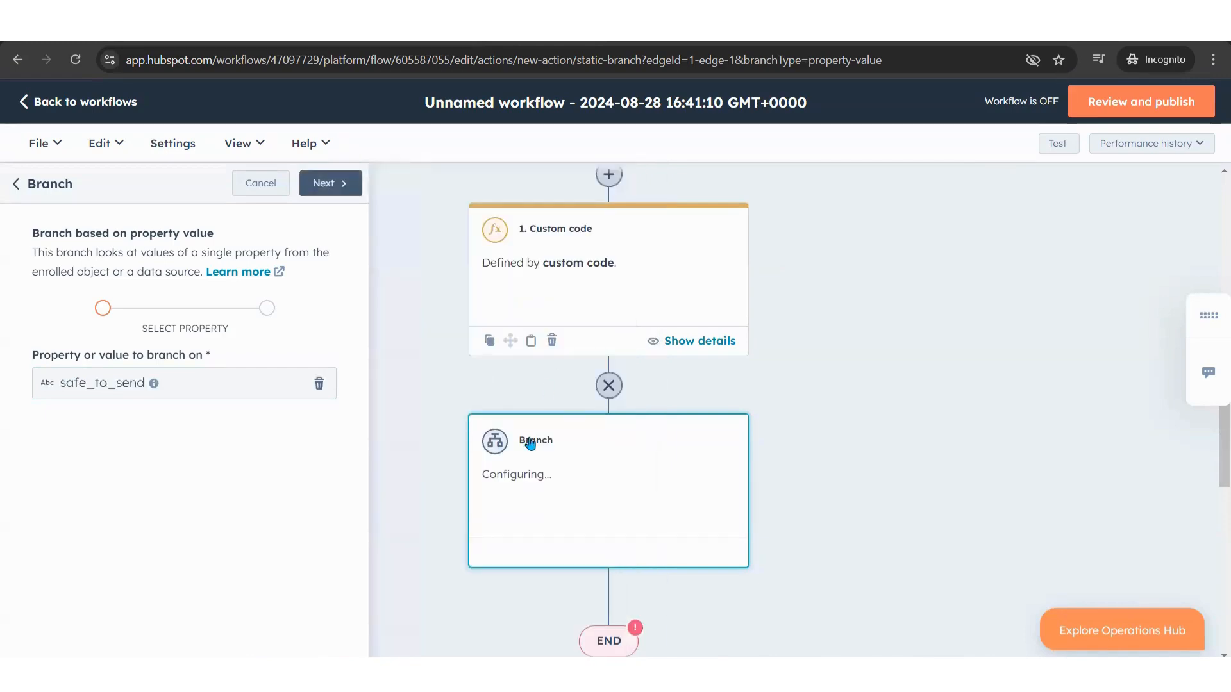
scroll(531, 442, "down", 2)
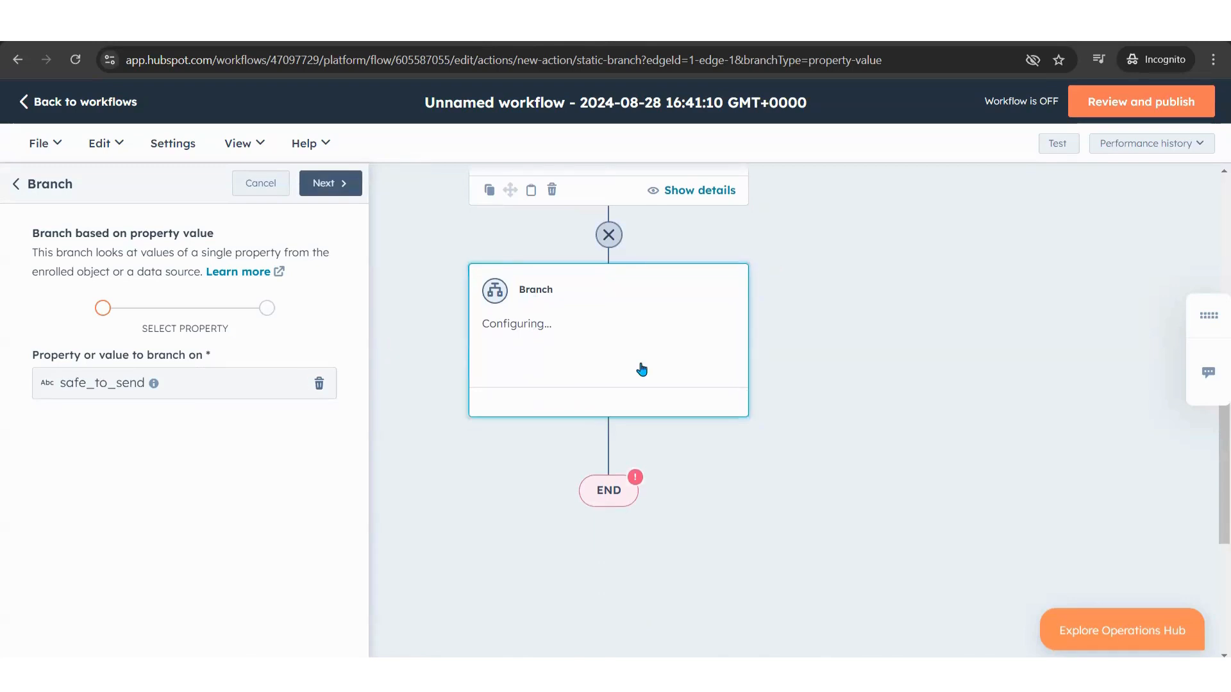
left_click(340, 185)
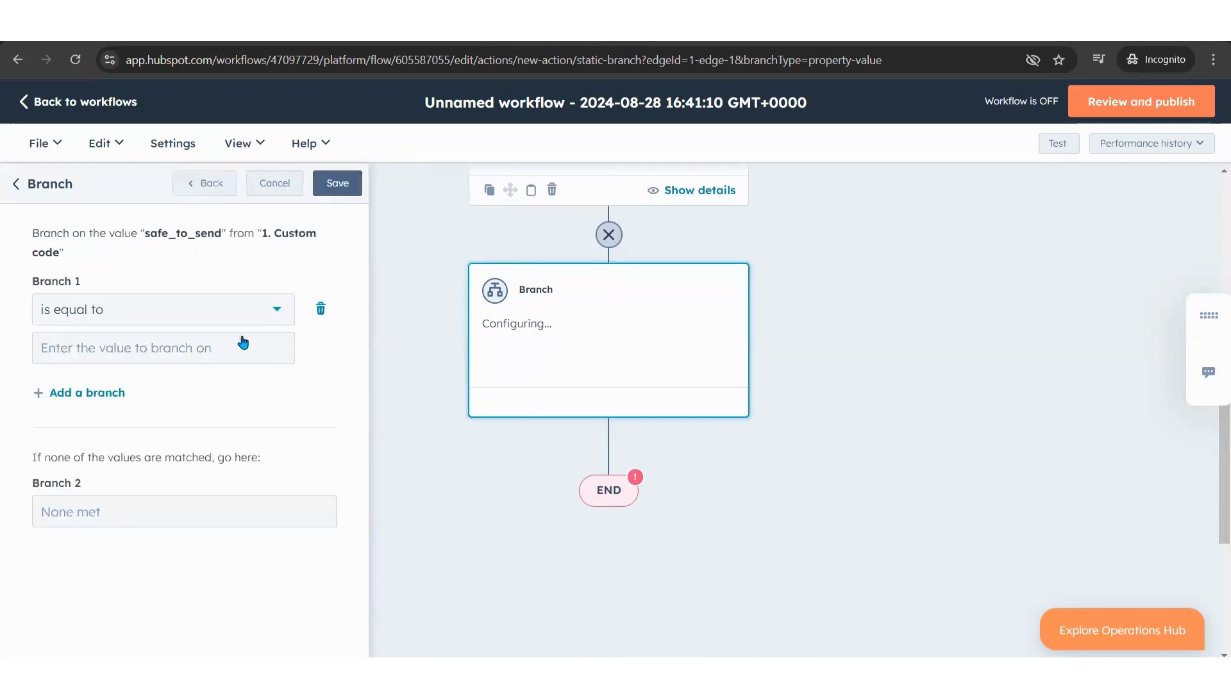
Add a second branch condition, and set Branch 1 to "is equal to" Yes.
left_click(112, 396)
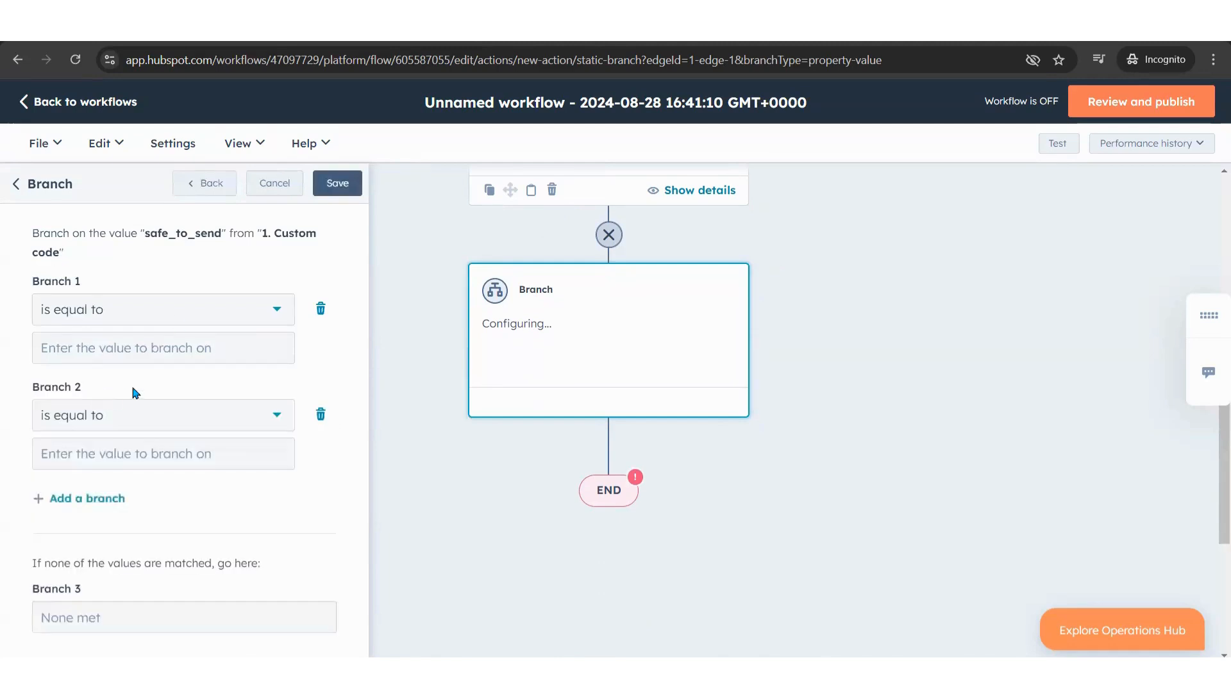
left_click(180, 320)
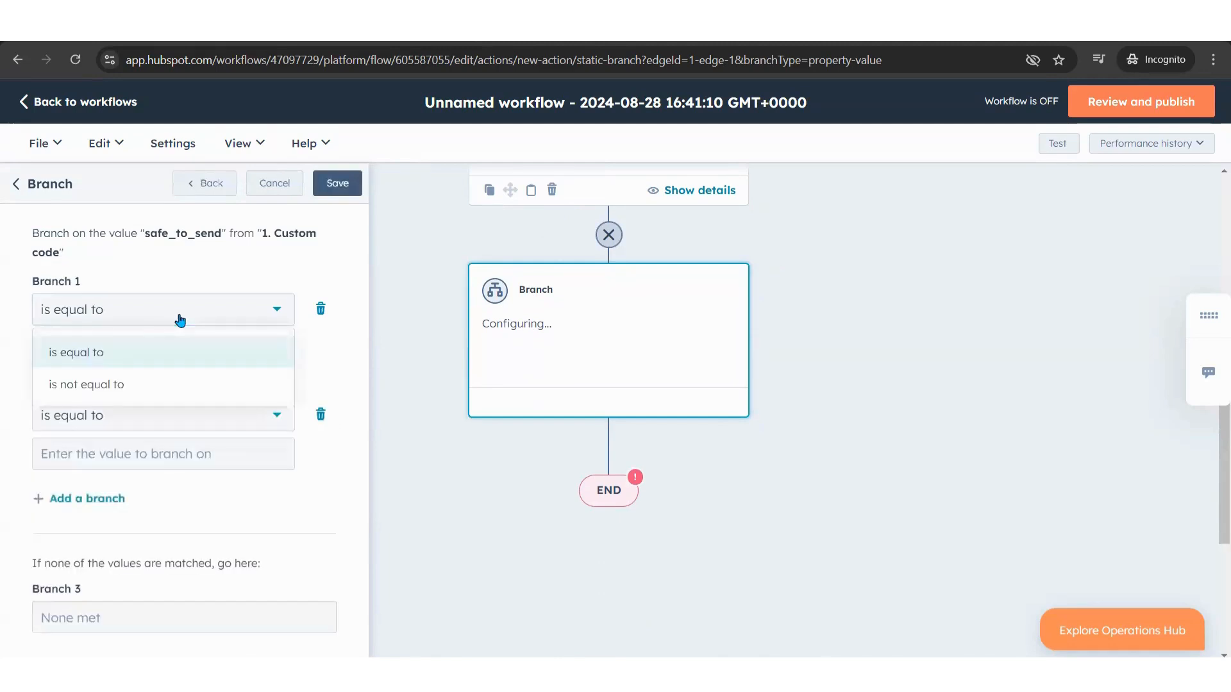
left_click(138, 349)
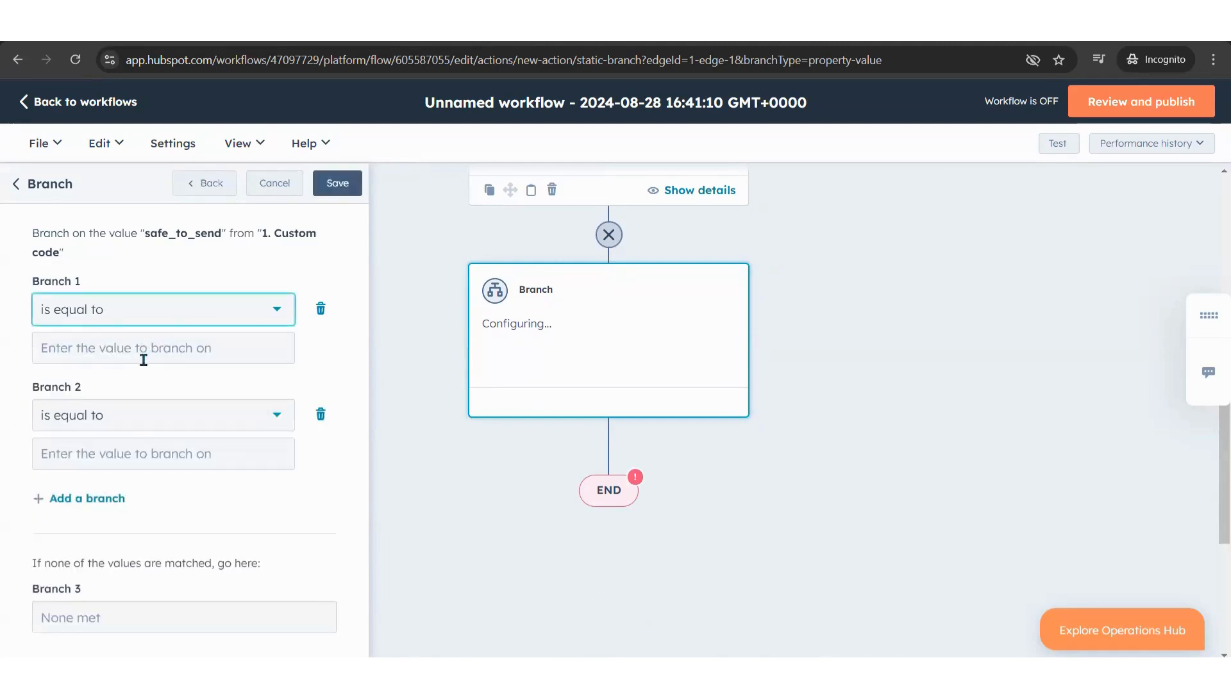
left_click(144, 361)
type("Yes")
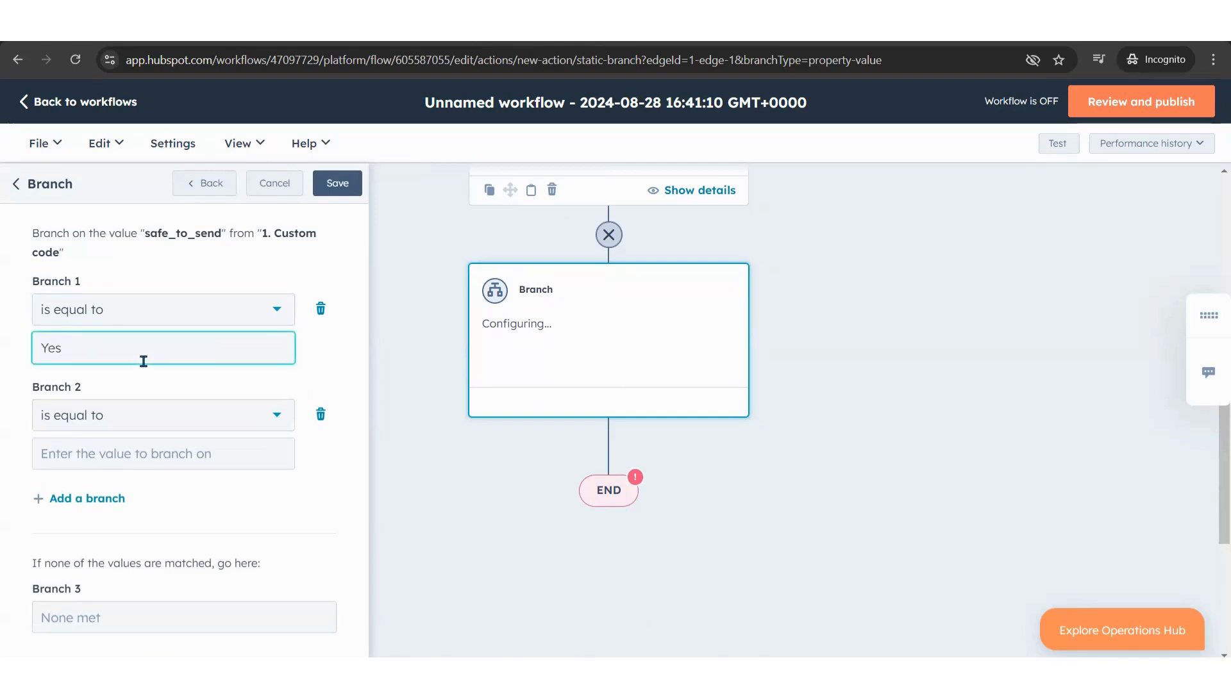
Set Branch 2 to "is equal to" No and save the branch action.
left_click(119, 418)
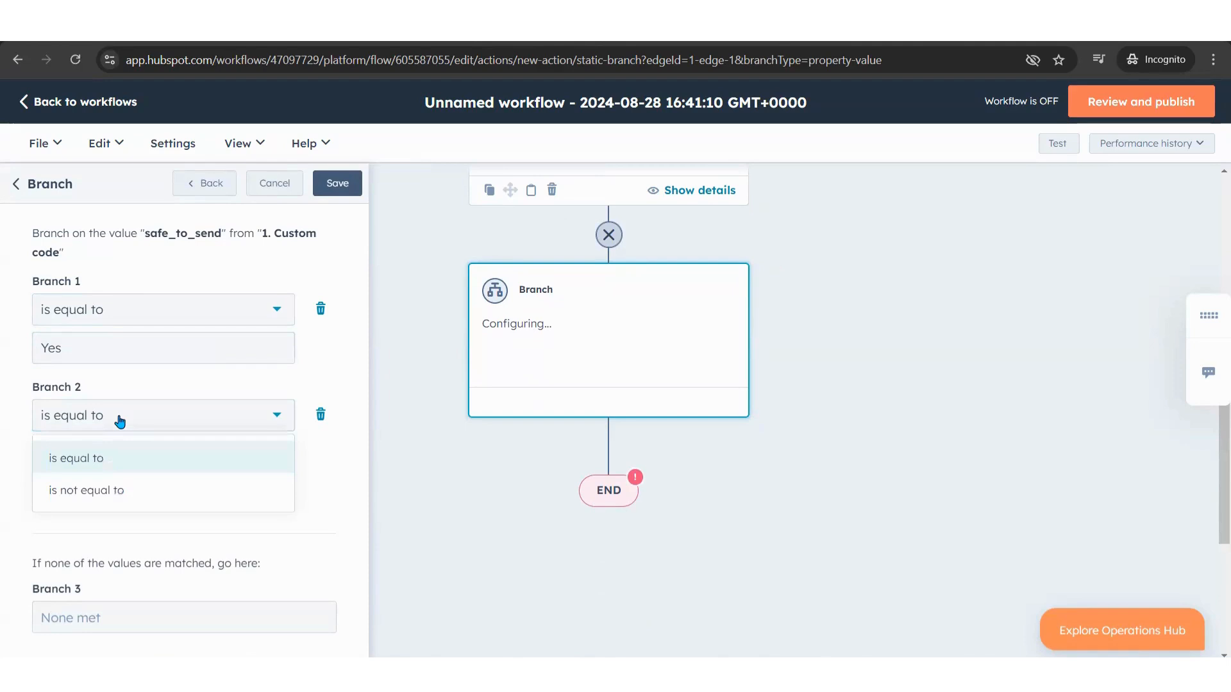
left_click(91, 458)
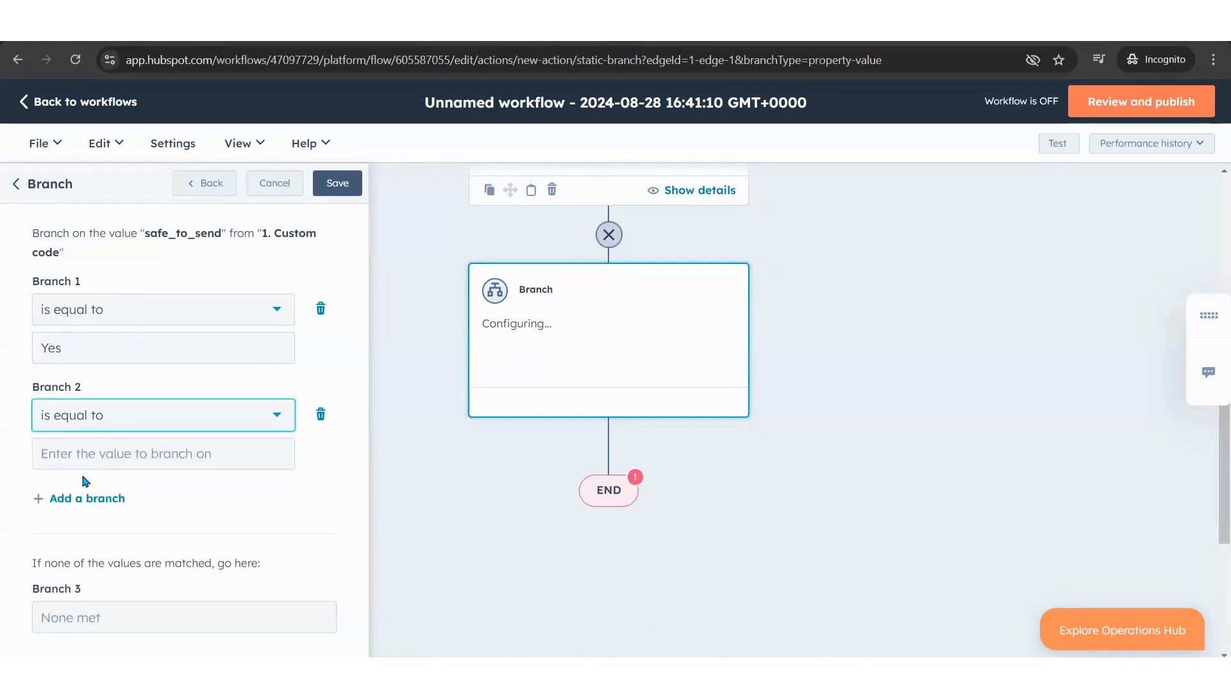
left_click(86, 459)
type("N")
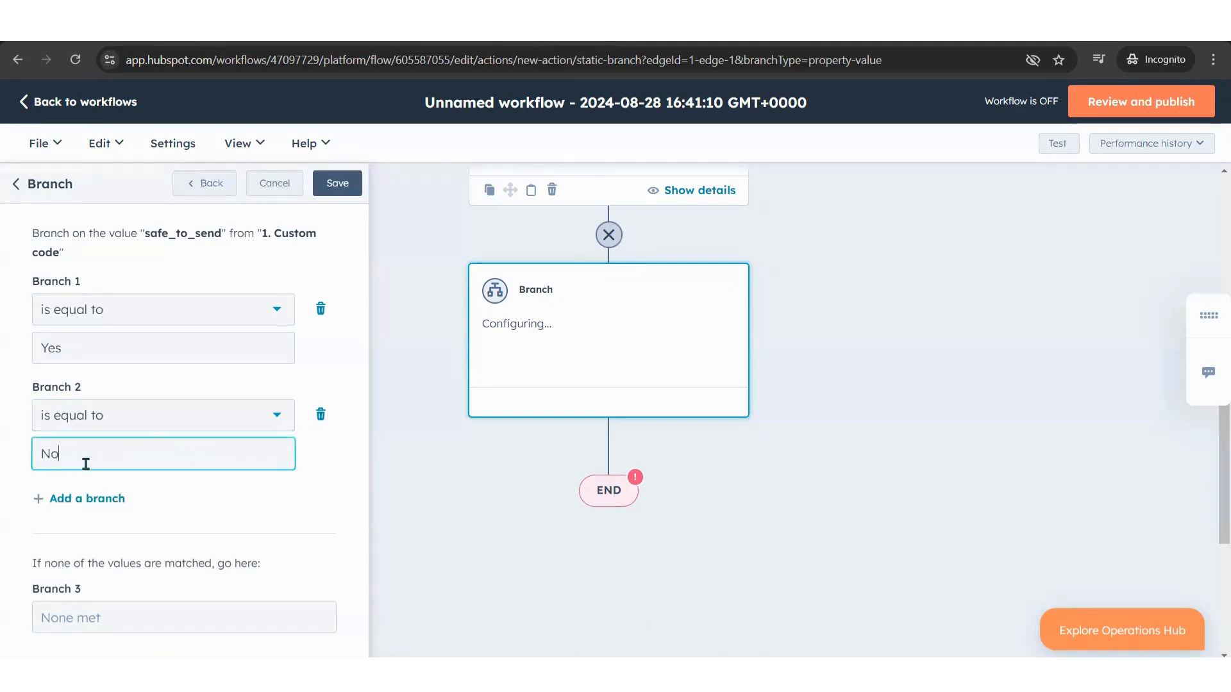
type("o")
left_click(322, 502)
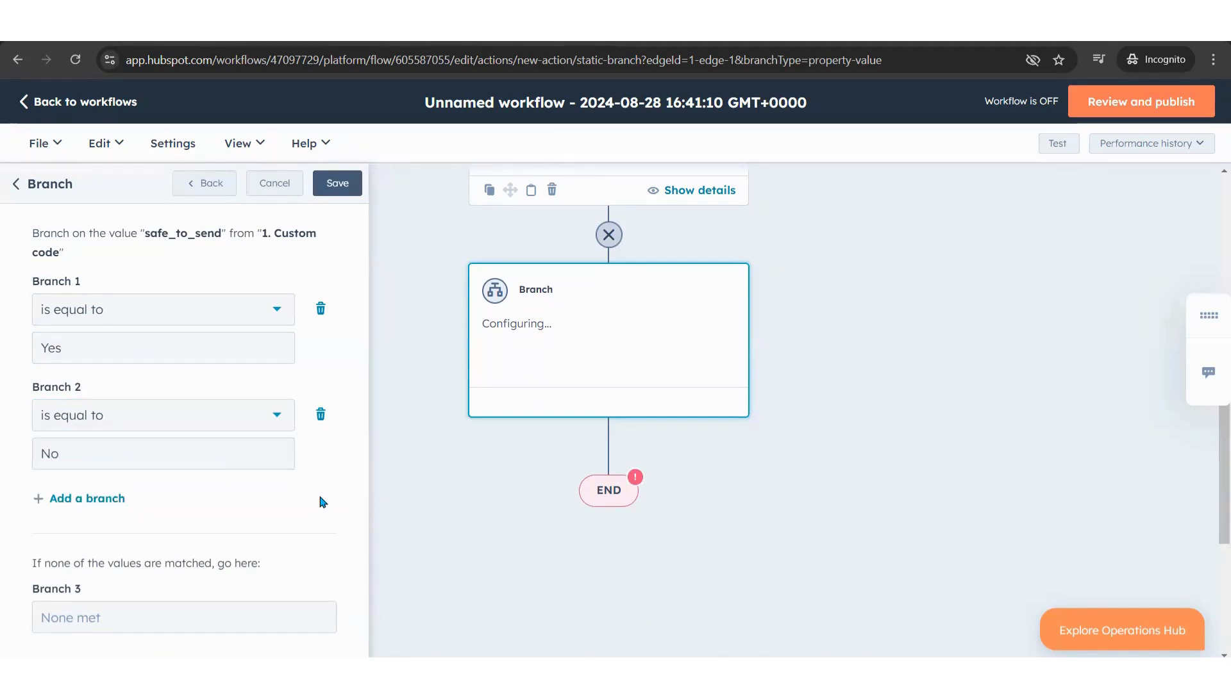
left_click(337, 183)
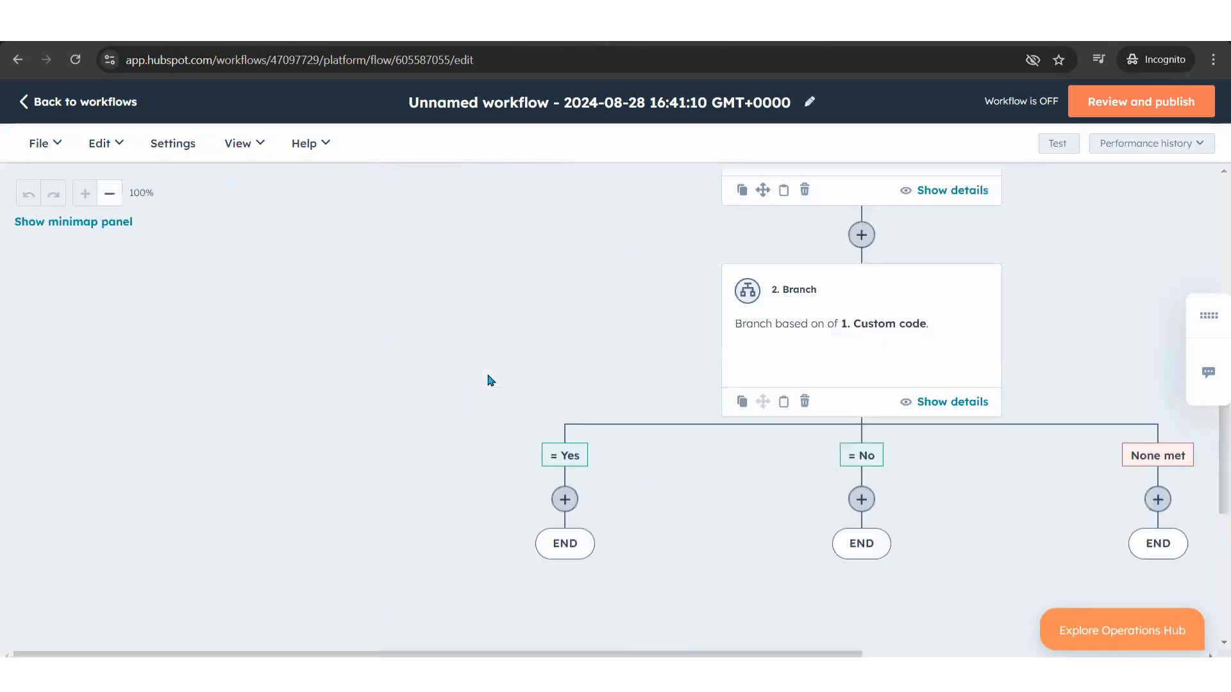
Add a Set marketing contact status action to the Yes branch with the value "Set as marketing contact", and save it.
scroll(598, 390, "down", 2)
scroll(632, 385, "up", 1)
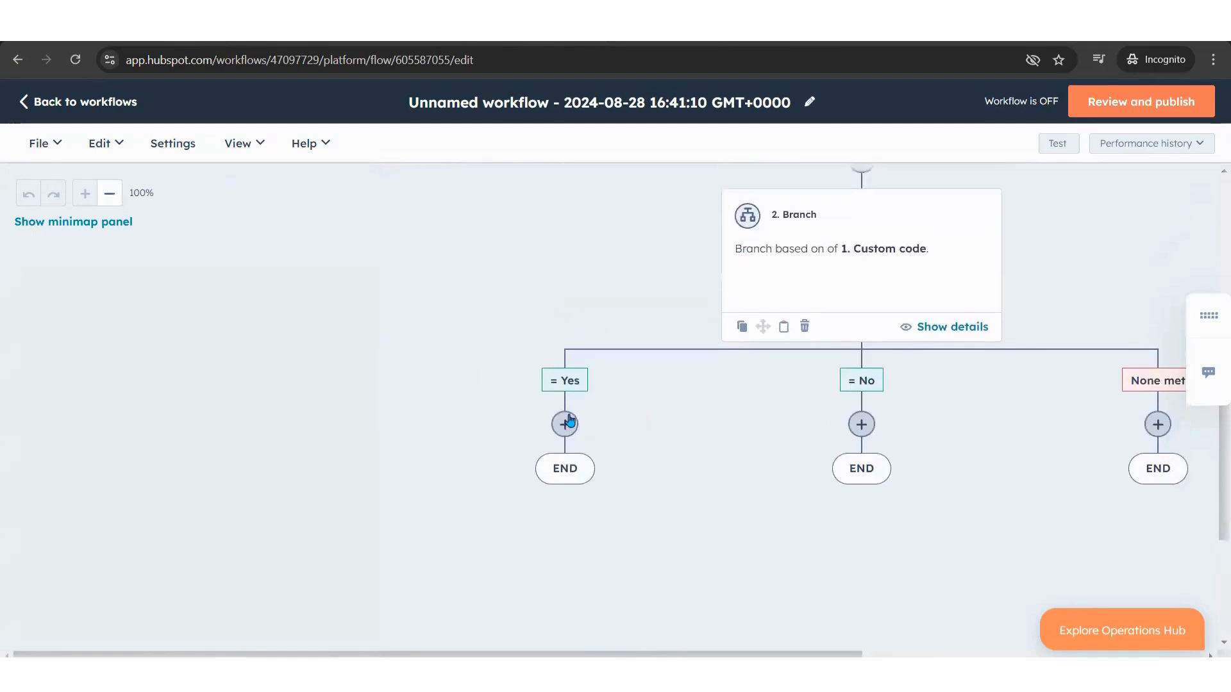
left_click(565, 424)
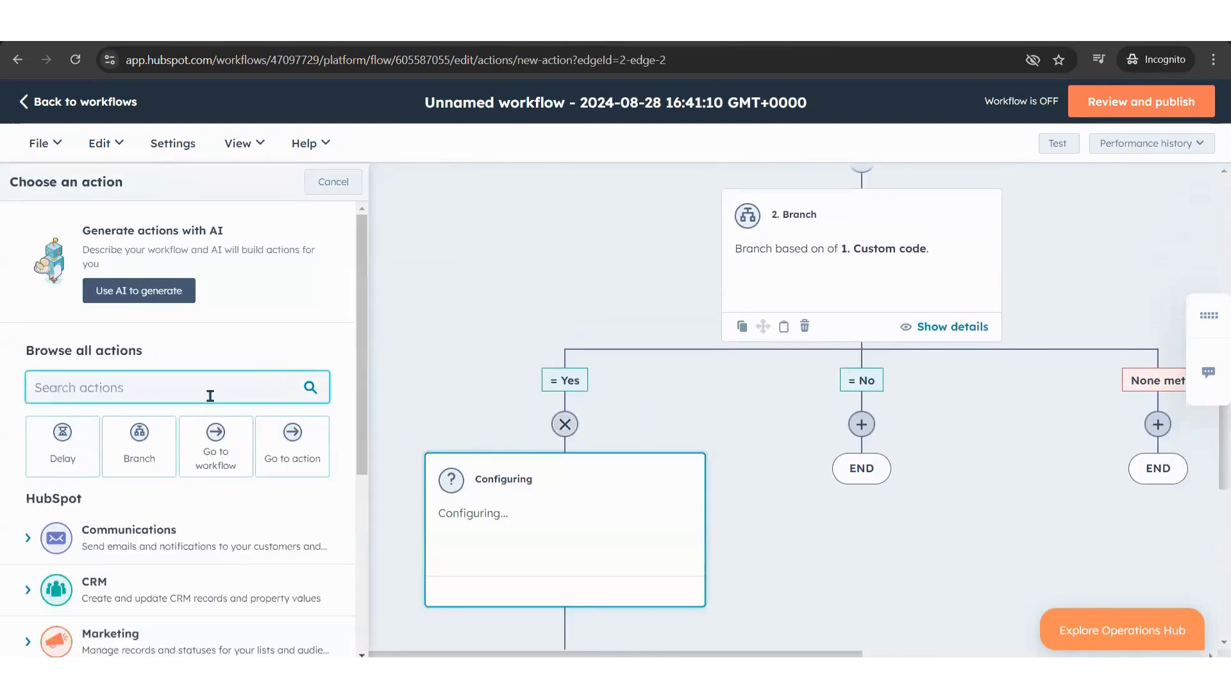
scroll(164, 551, "down", 1)
left_click(154, 572)
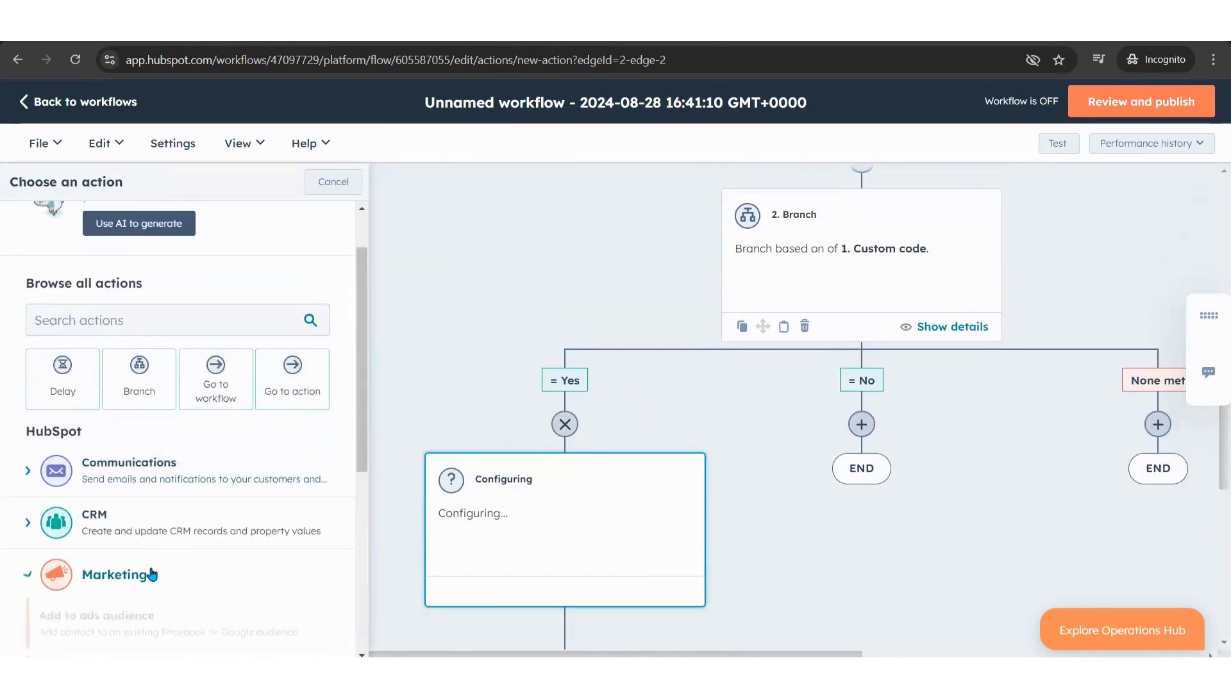
scroll(160, 551, "down", 2)
scroll(163, 538, "down", 1)
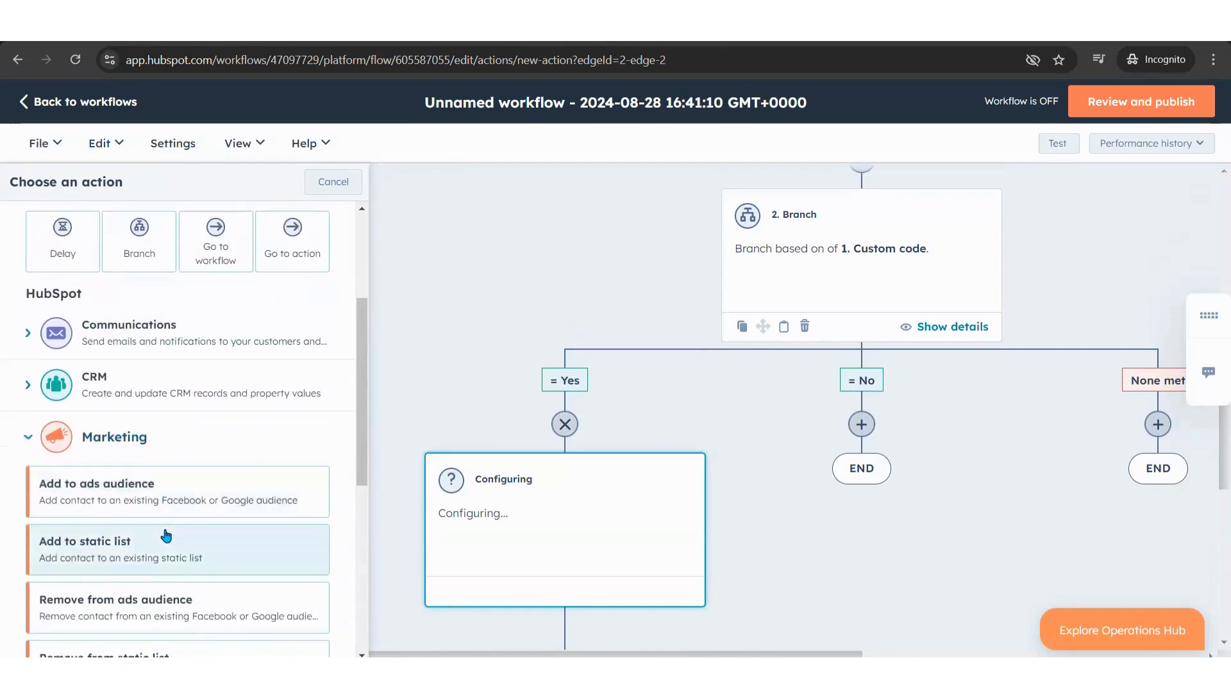
scroll(150, 551, "down", 2)
scroll(146, 555, "down", 1)
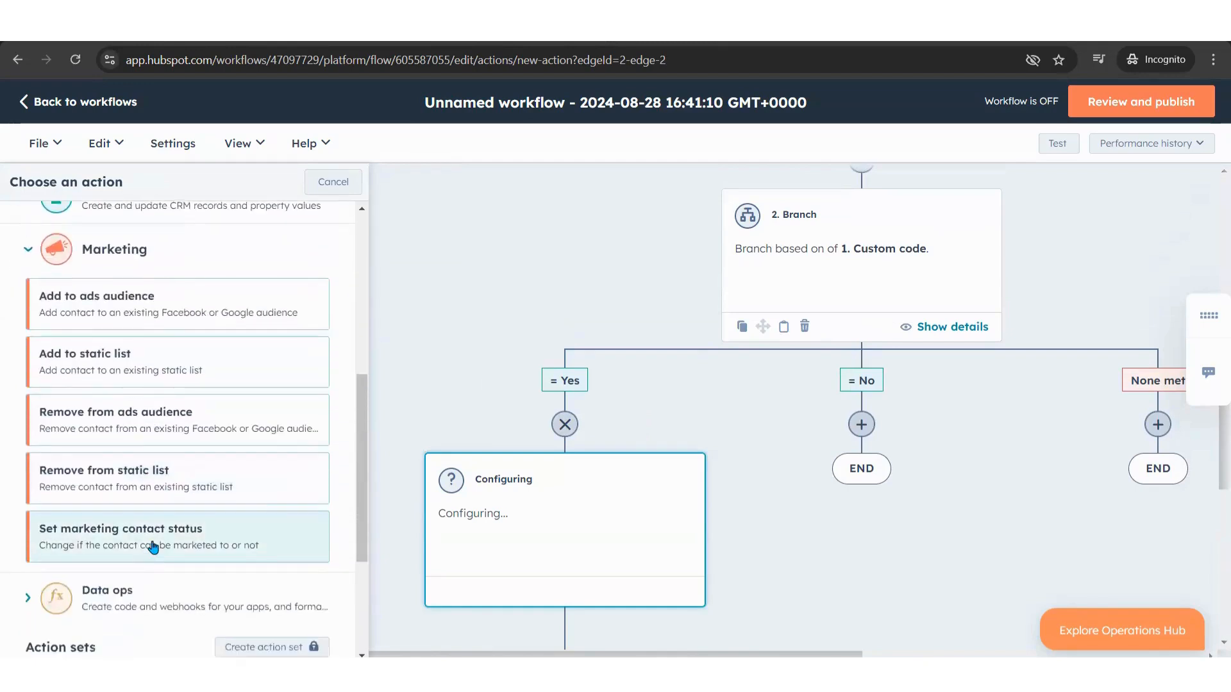
left_click(153, 547)
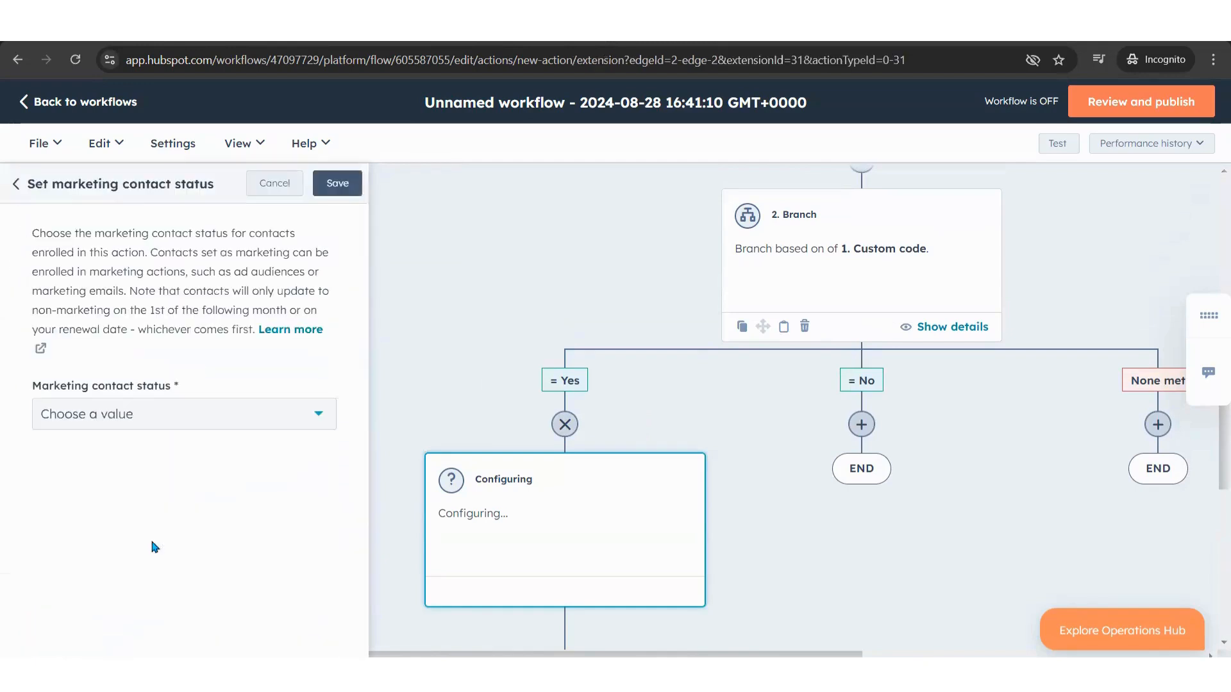
left_click(218, 425)
left_click(163, 469)
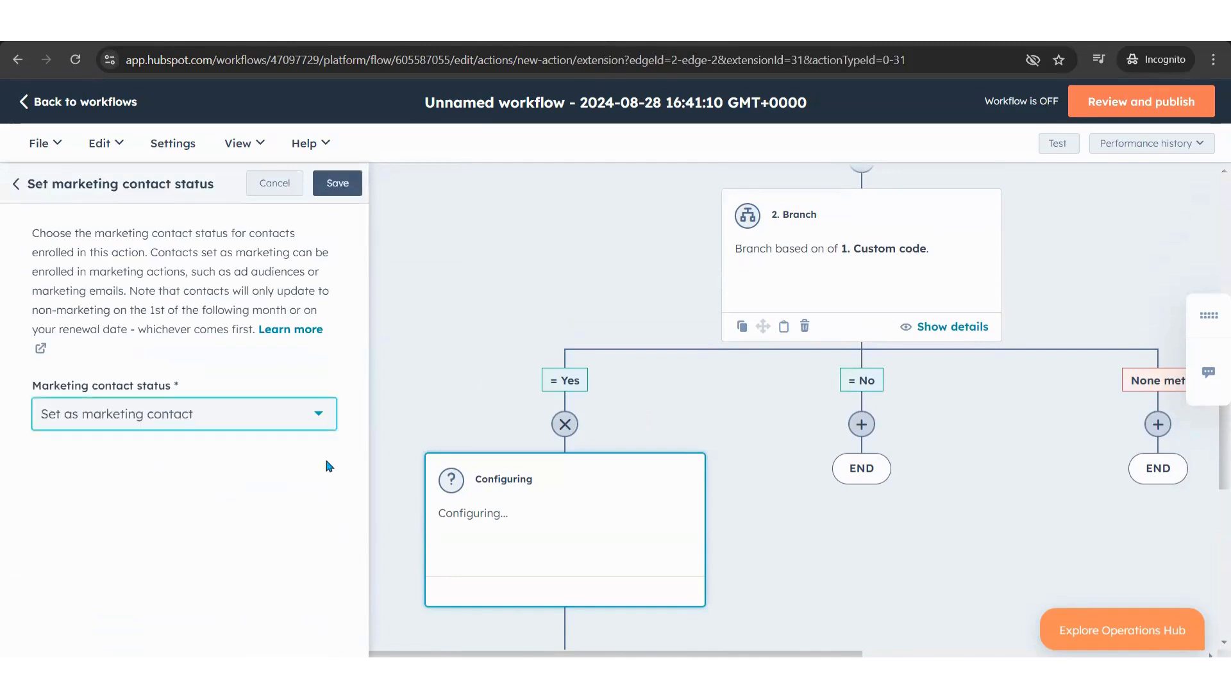
left_click(337, 183)
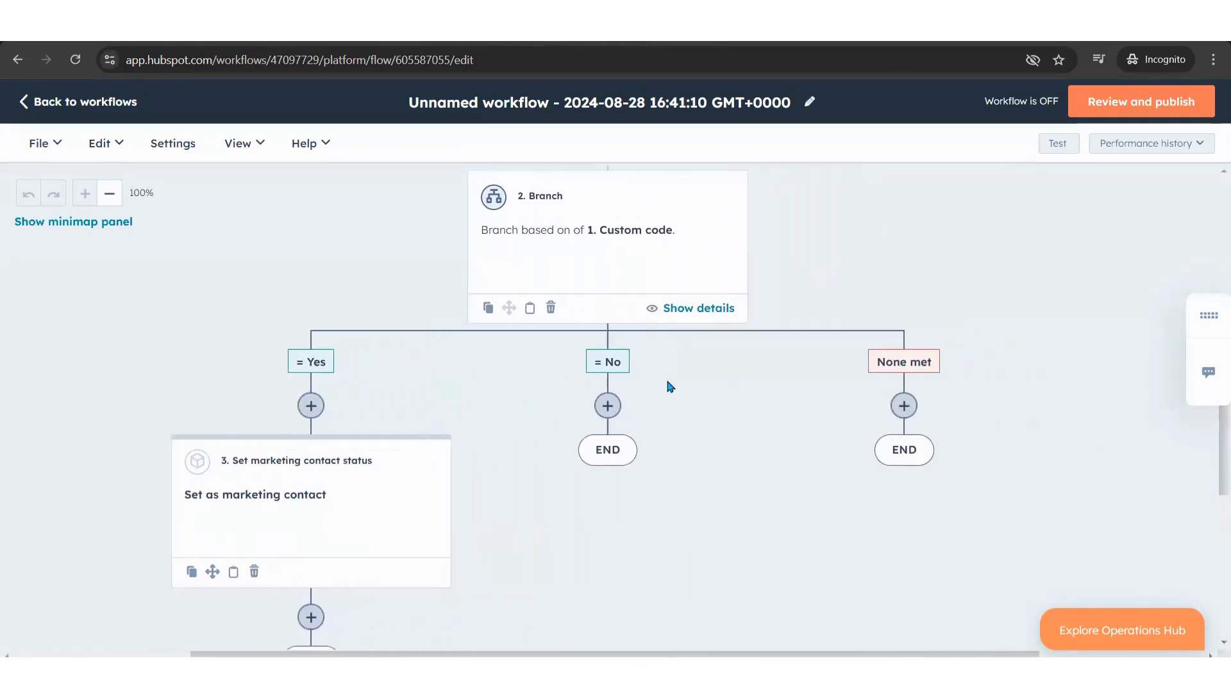
Add the CRM action Delete Contact to the No branch and save it.
left_click(608, 406)
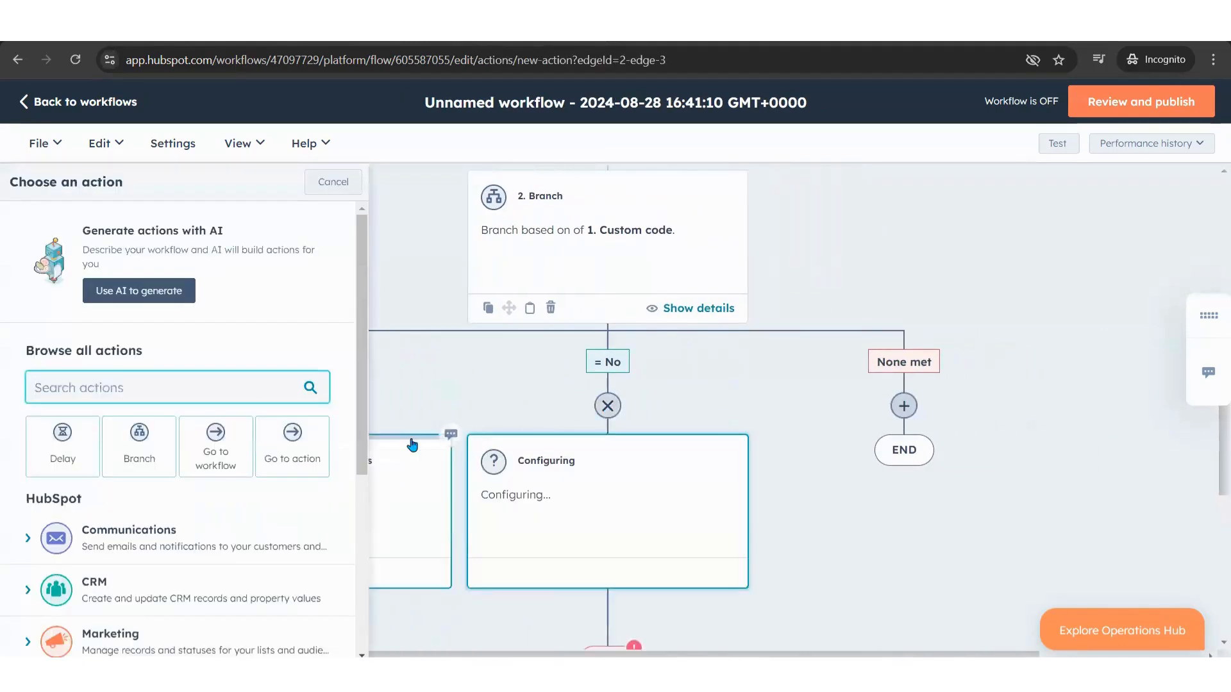
scroll(158, 533, "down", 2)
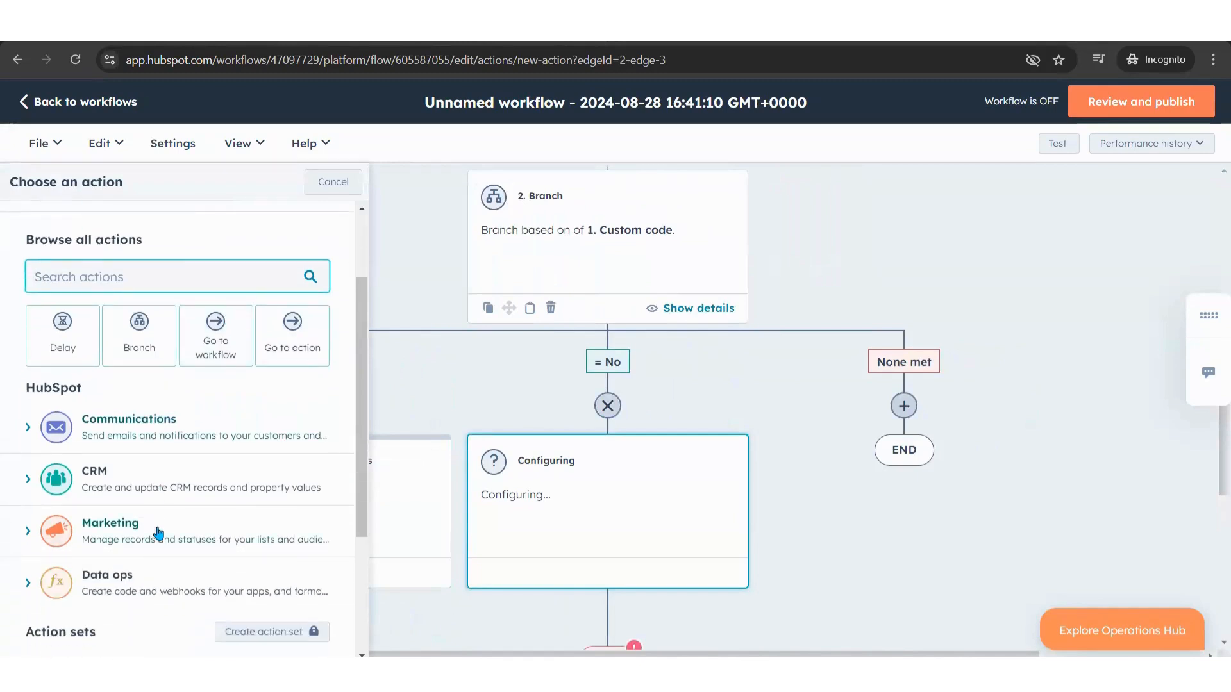
left_click(175, 493)
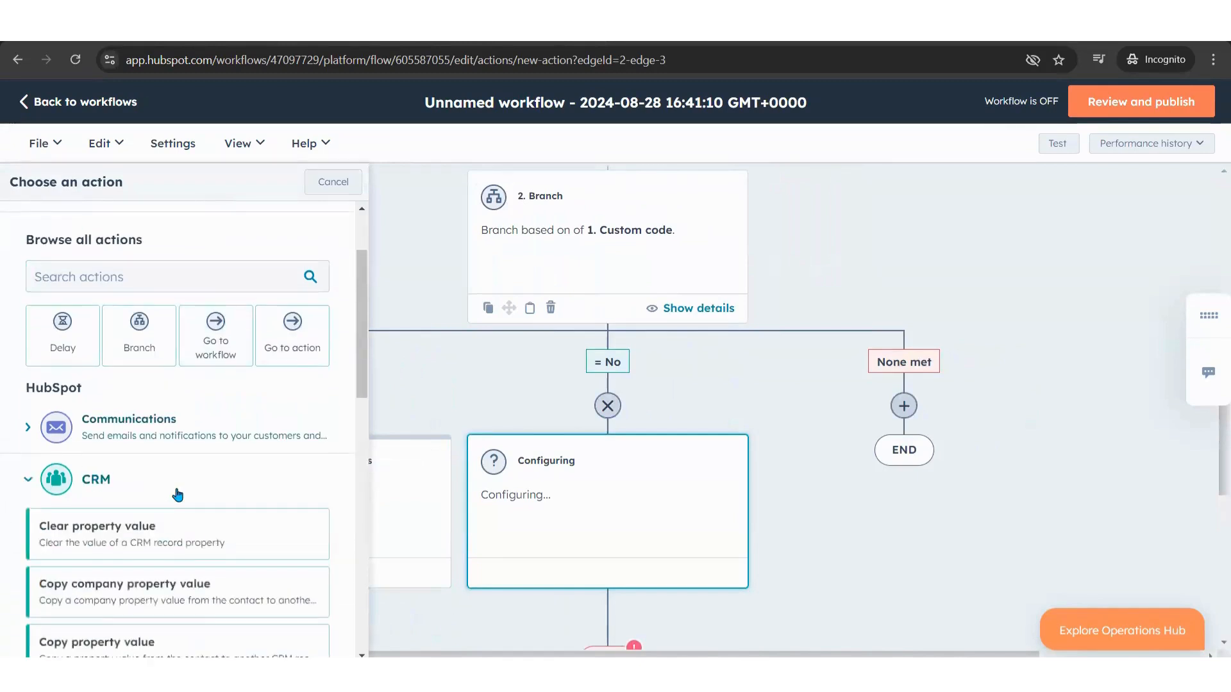
scroll(177, 494, "down", 4)
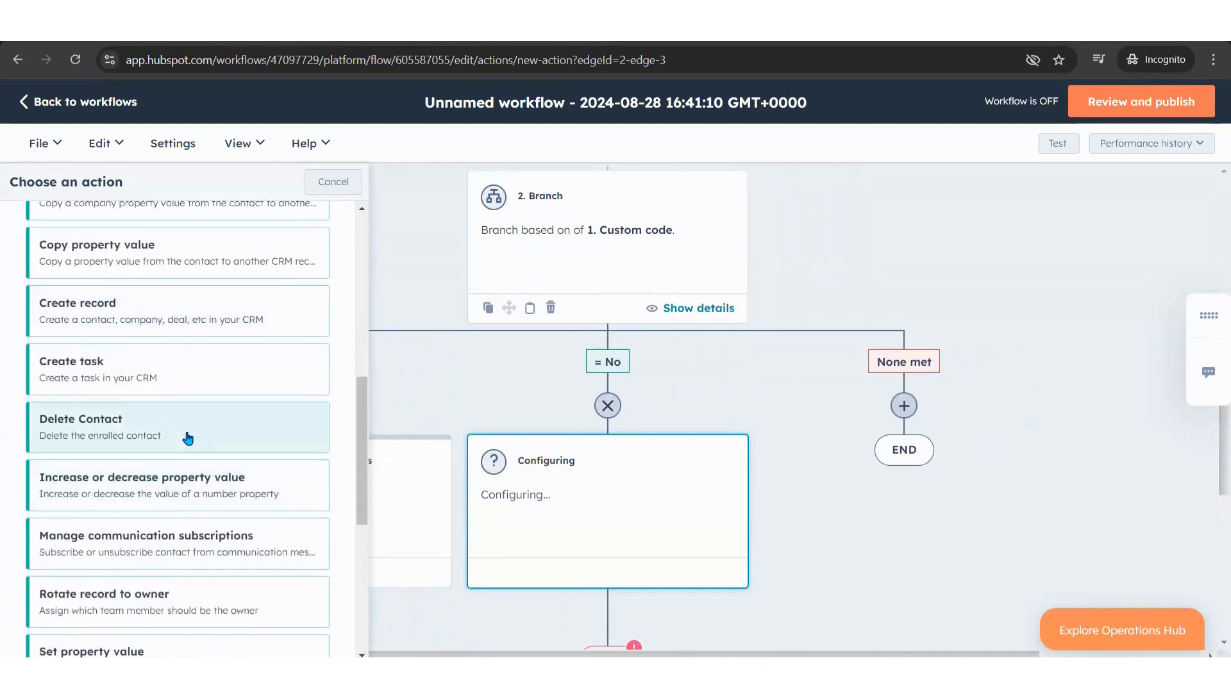
left_click(190, 438)
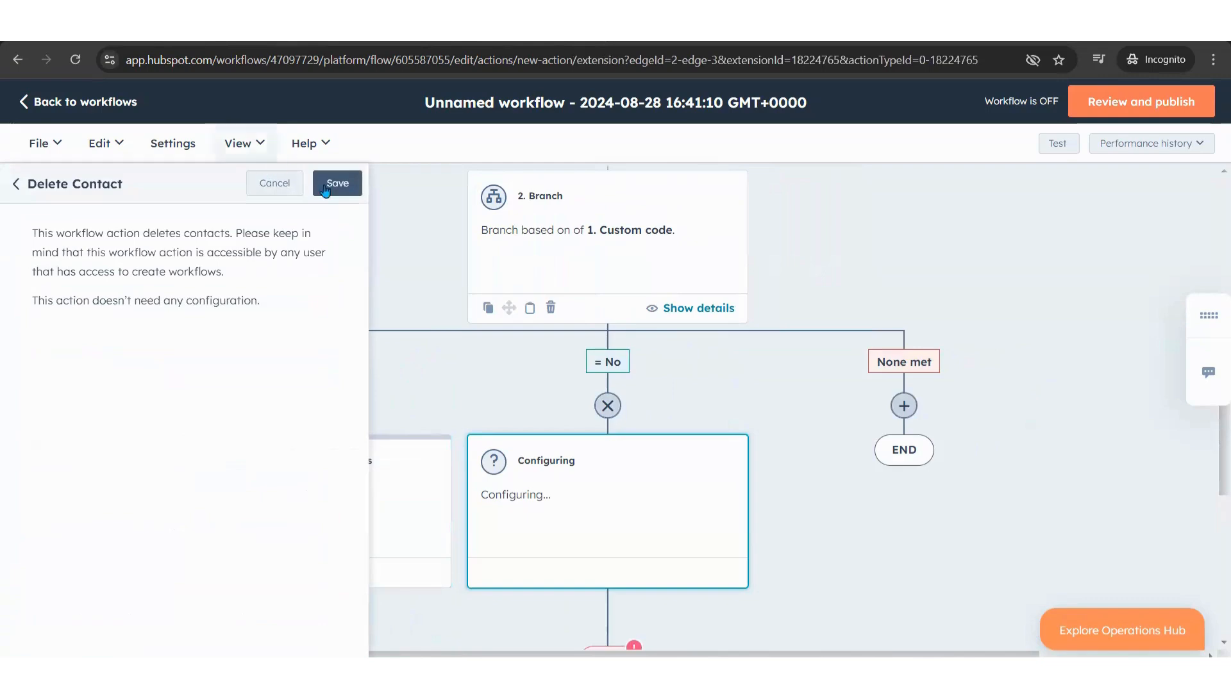
left_click(332, 186)
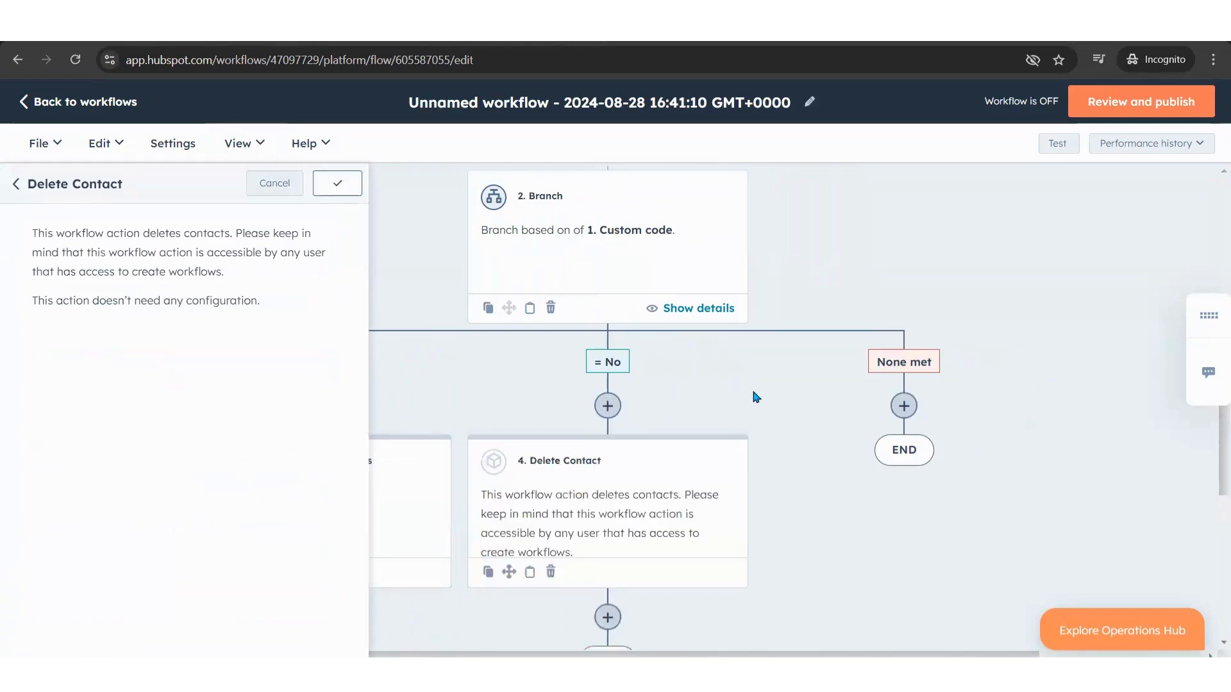